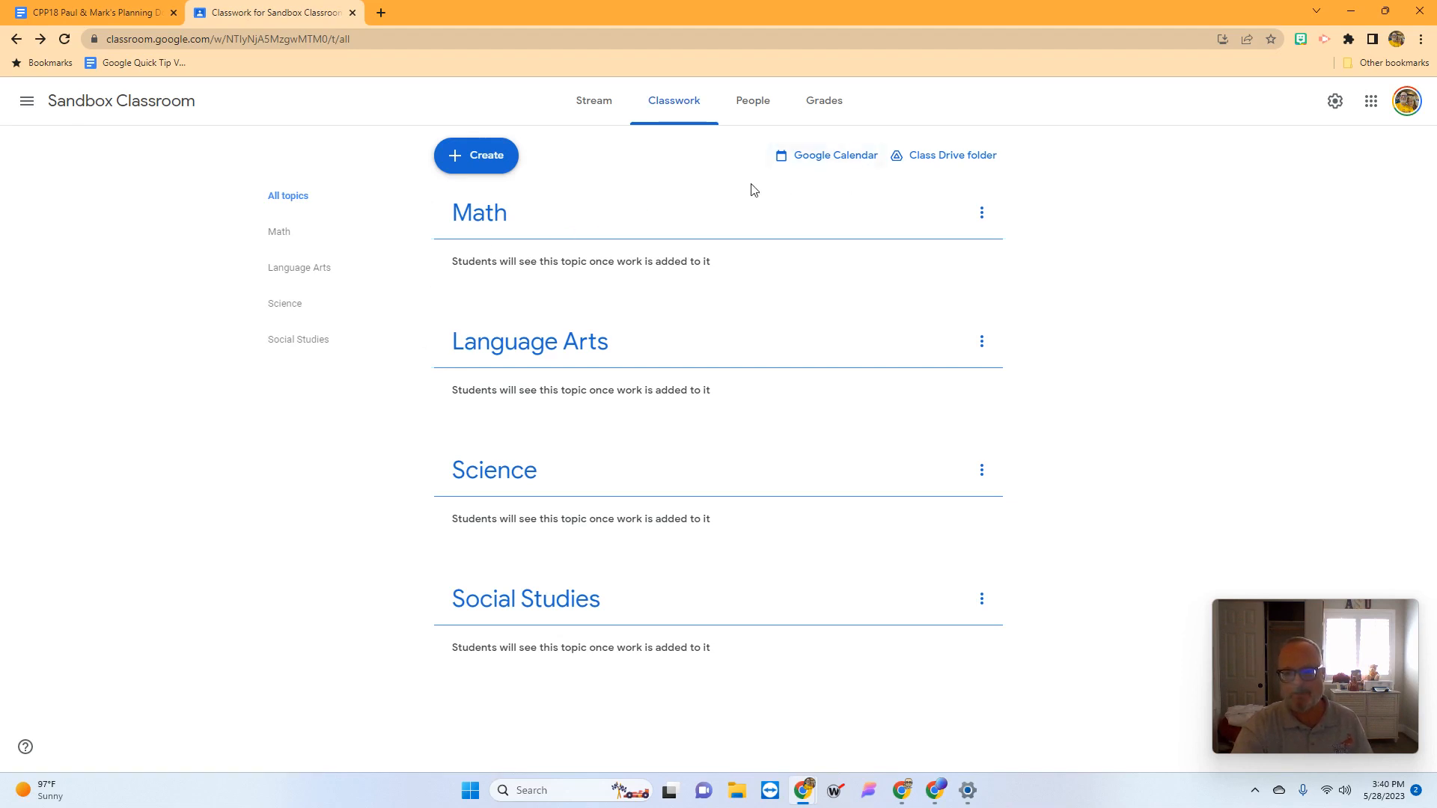
- Add a new classwork topic named Art to Sandbox Classroom
{"action": "left_click", "coordinate": [494, 160]}
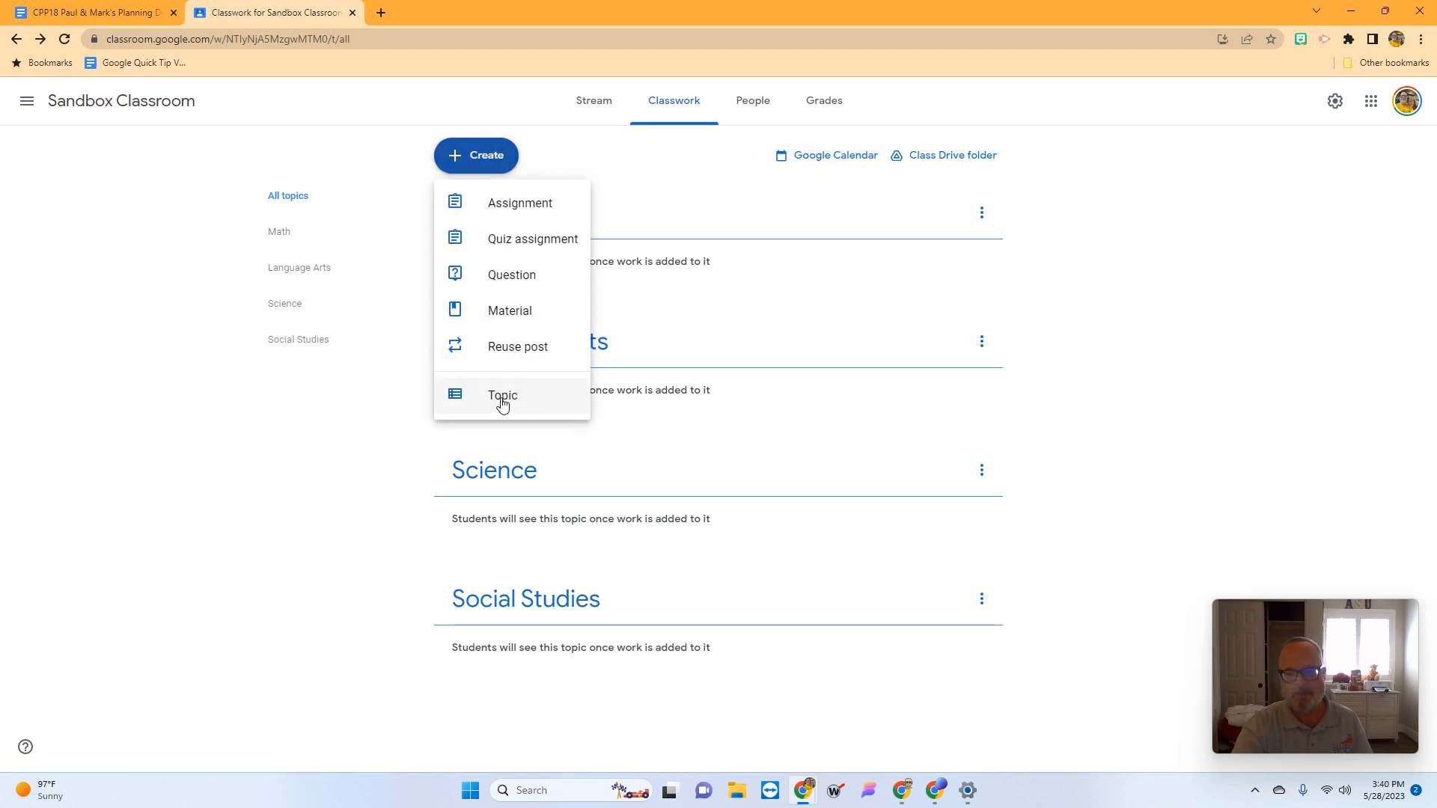
{"action": "left_click", "coordinate": [501, 400]}
{"action": "left_click", "coordinate": [688, 417]}
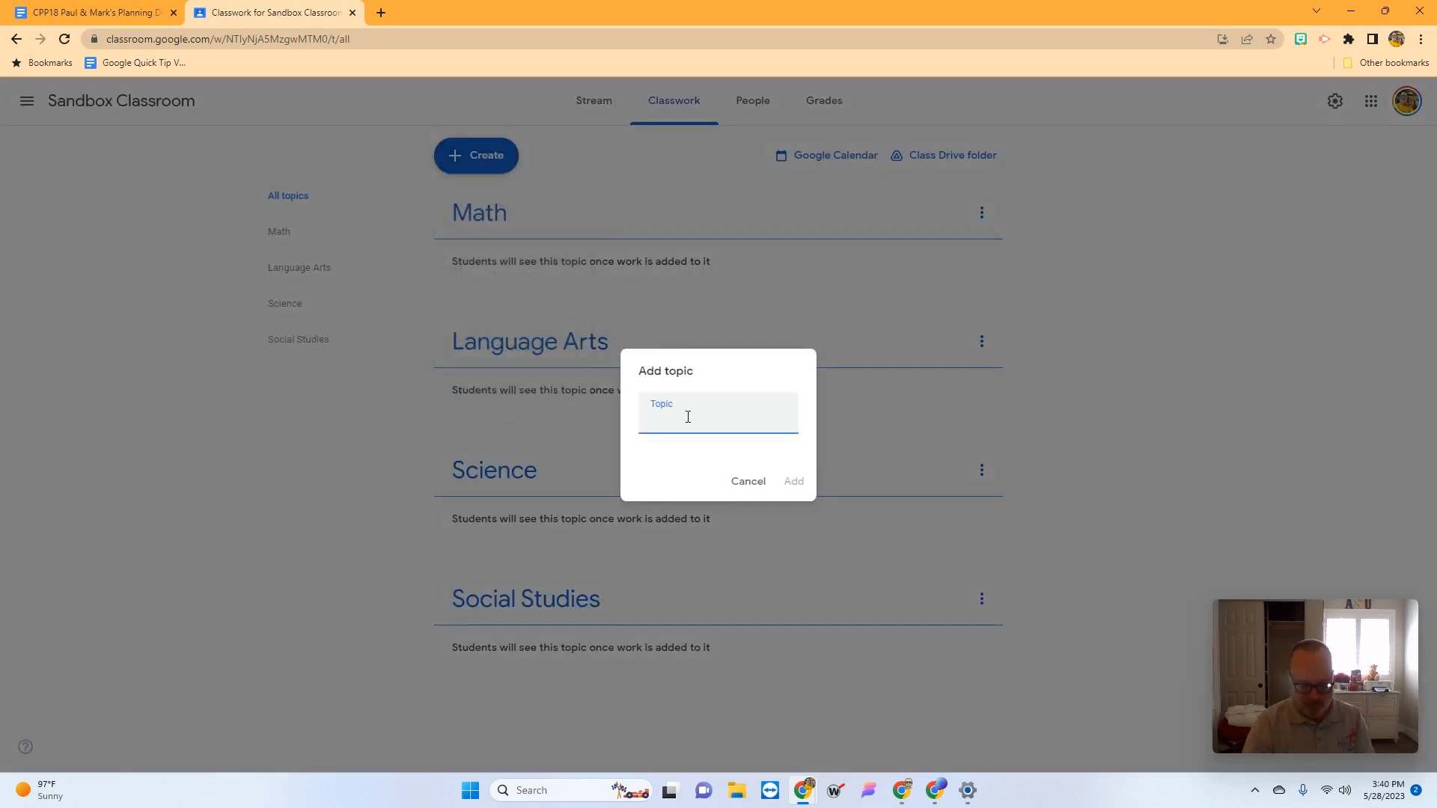
{"action": "type", "text": "Art"}
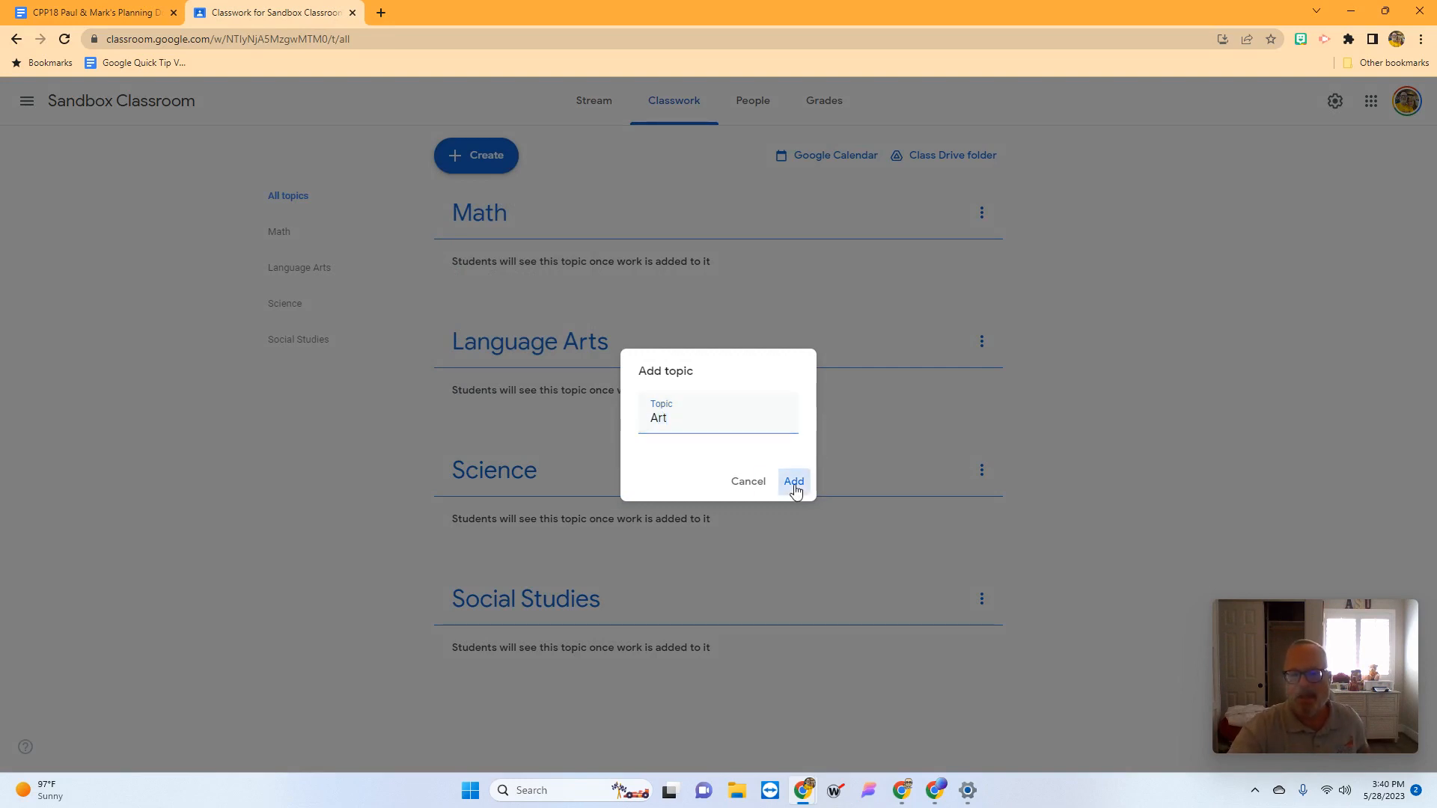
{"action": "left_click", "coordinate": [795, 483]}
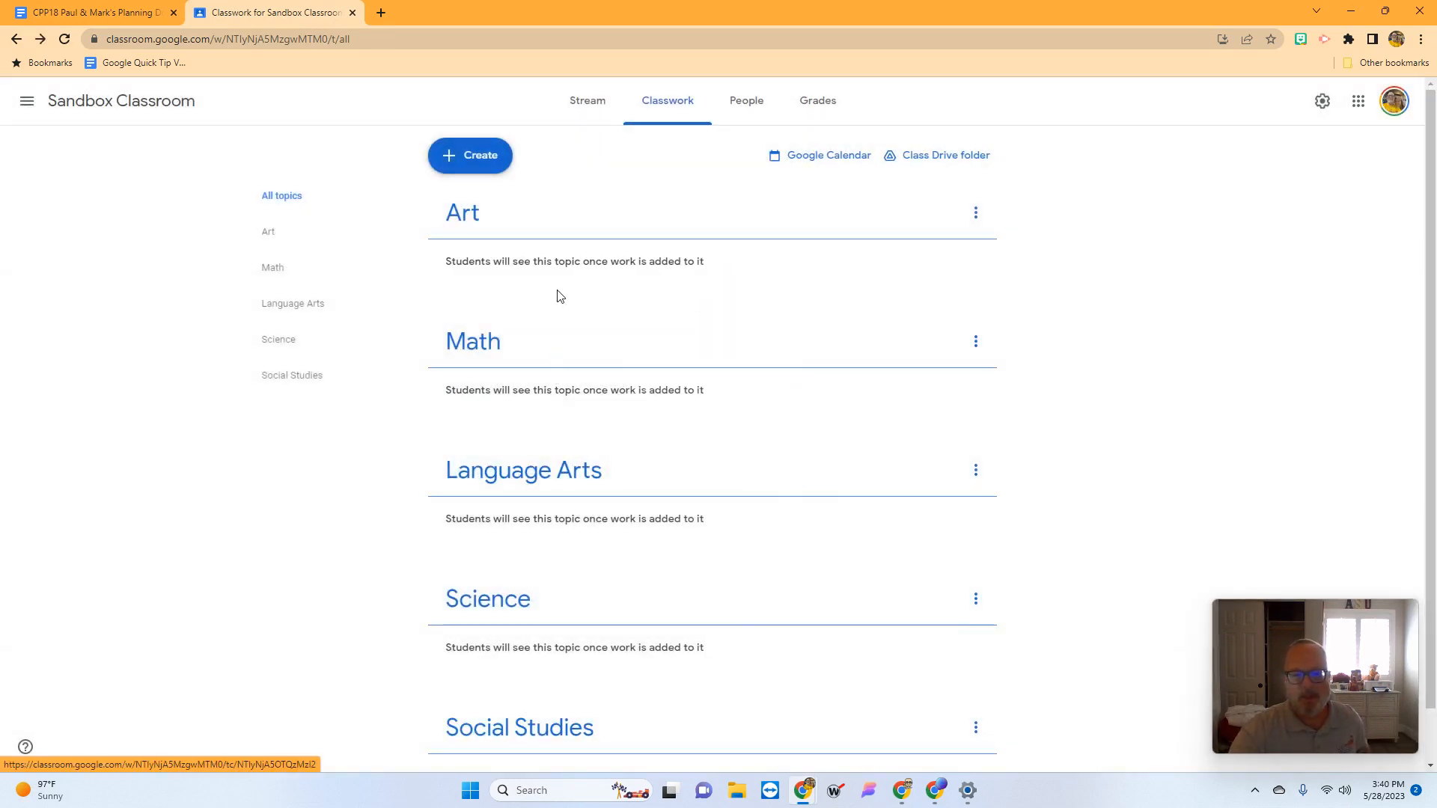
{"action": "scroll", "coordinate": [673, 458], "scroll_direction": "down", "scroll_amount": 1}
{"action": "scroll", "coordinate": [673, 458], "scroll_direction": "up", "scroll_amount": 1}
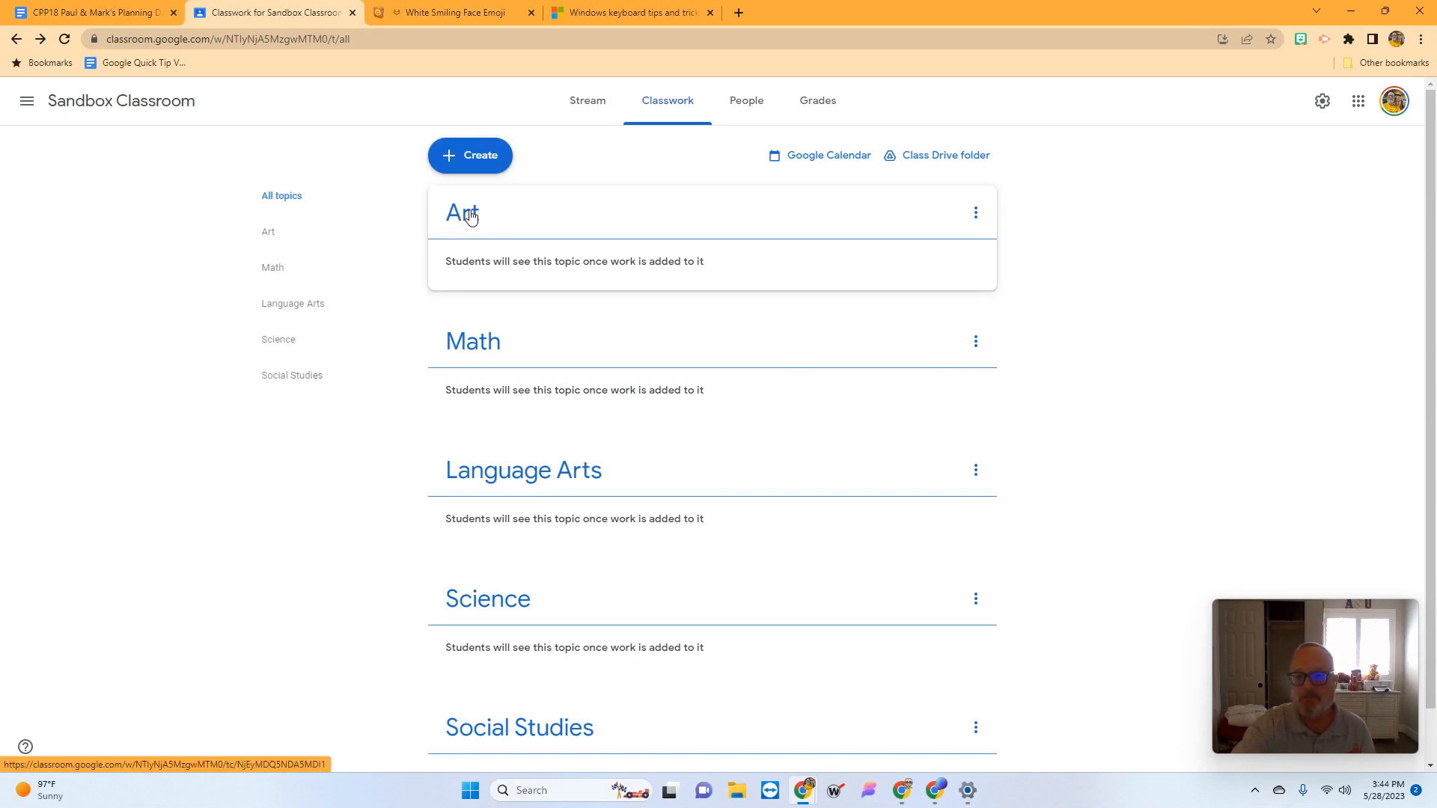
- Open the Art topic's name for editing and bring up the emoji picker, placing it clear of the rename dialog
{"action": "left_click", "coordinate": [974, 215]}
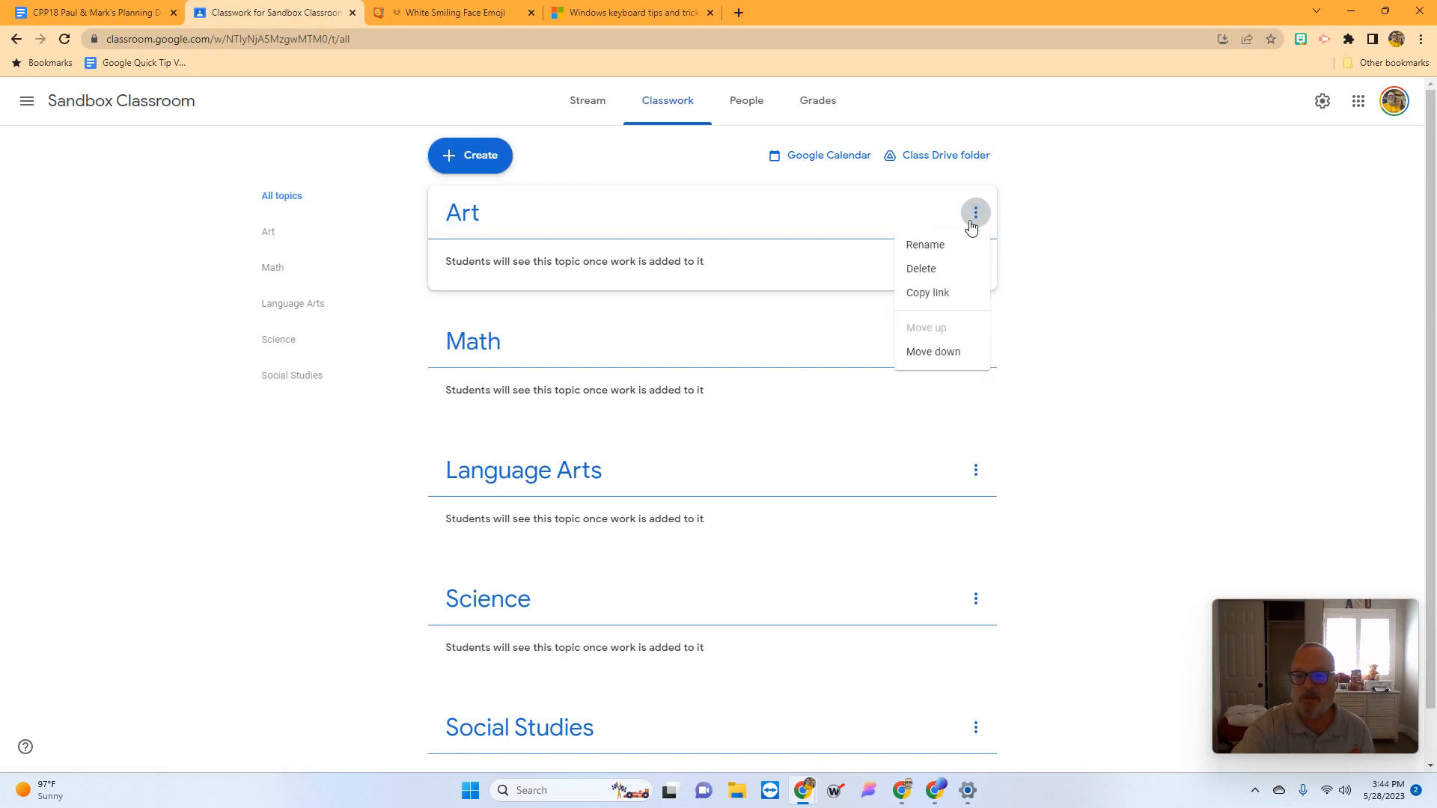
{"action": "left_click", "coordinate": [956, 250]}
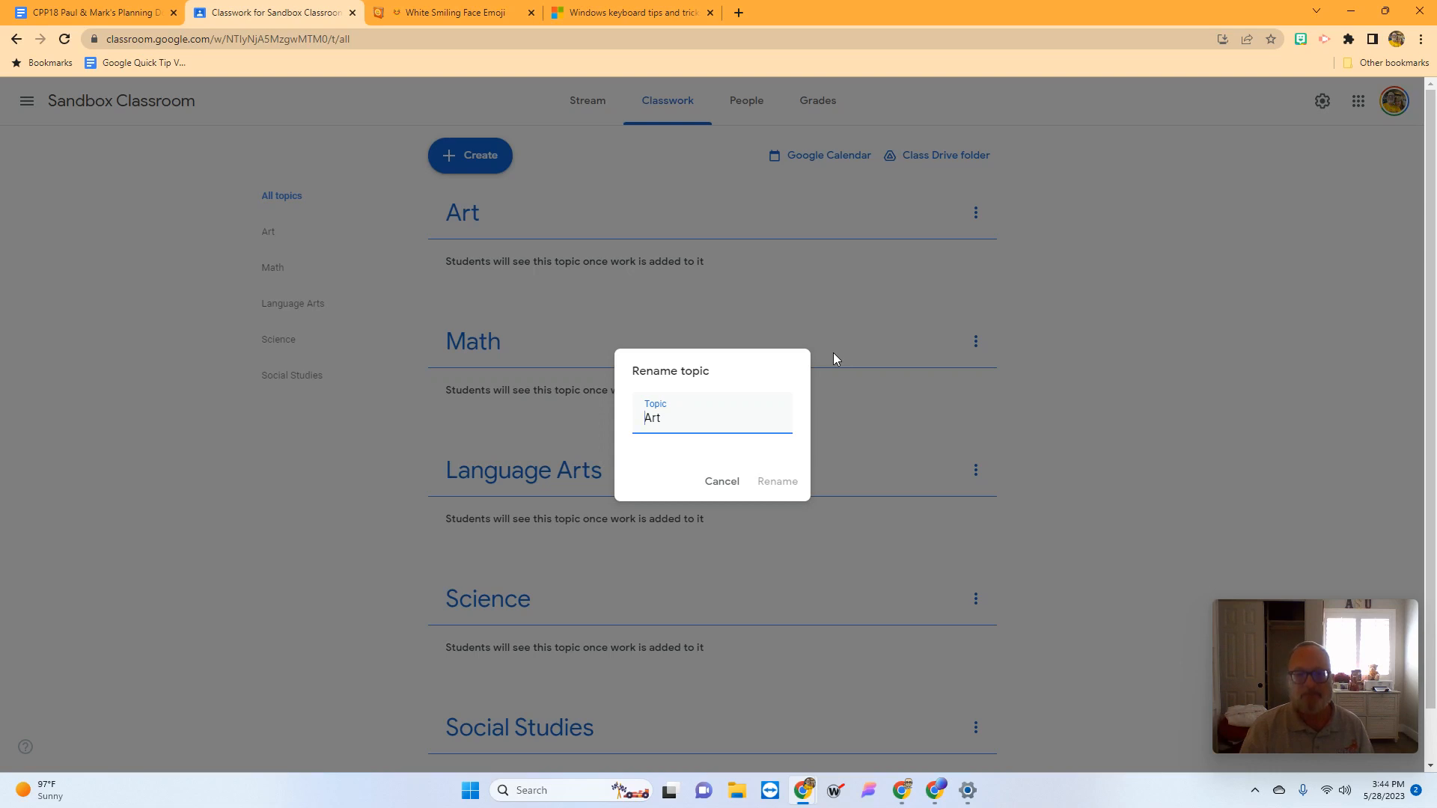
{"action": "key", "text": "super+period"}
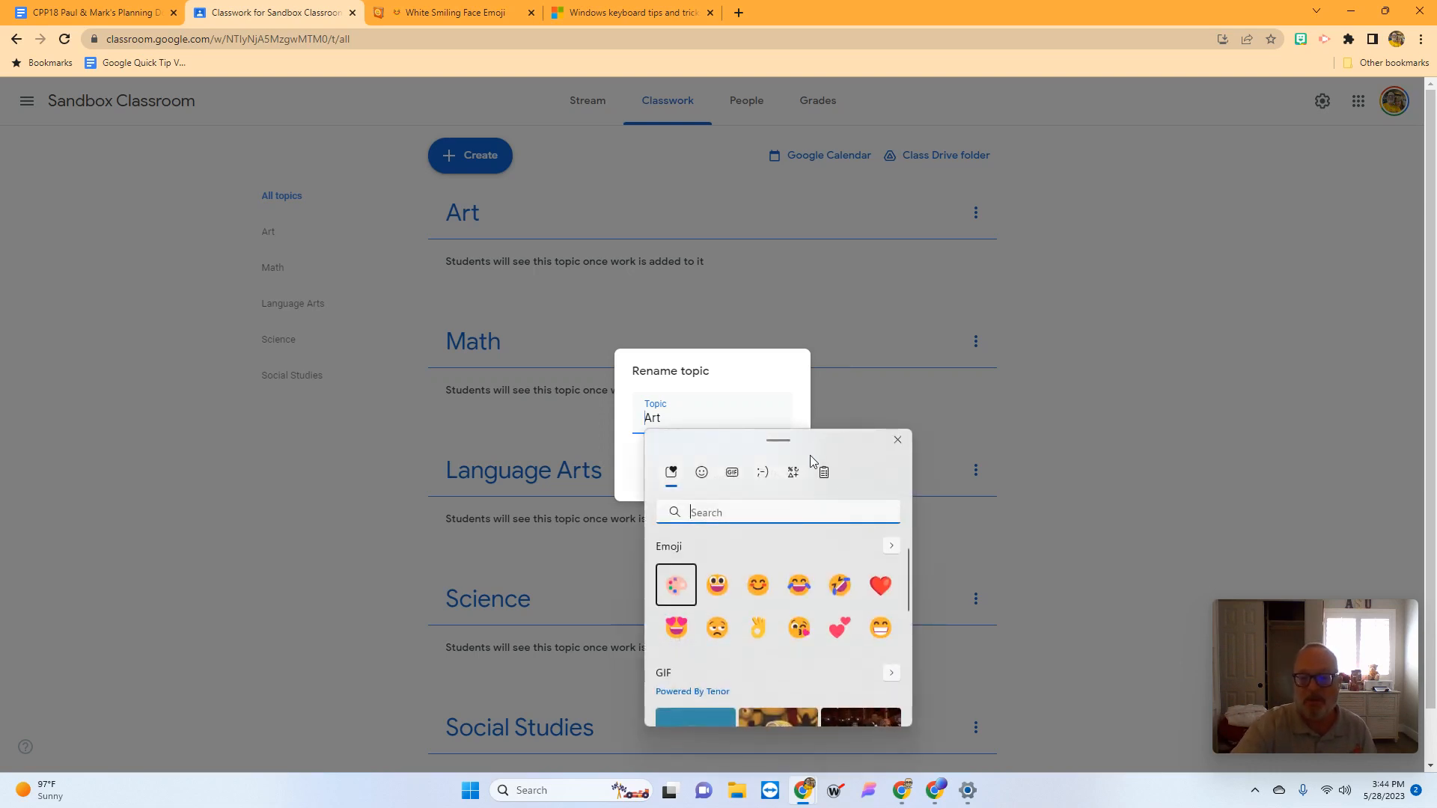
{"action": "left_click_drag", "start_coordinate": [837, 438], "coordinate": [1162, 247]}
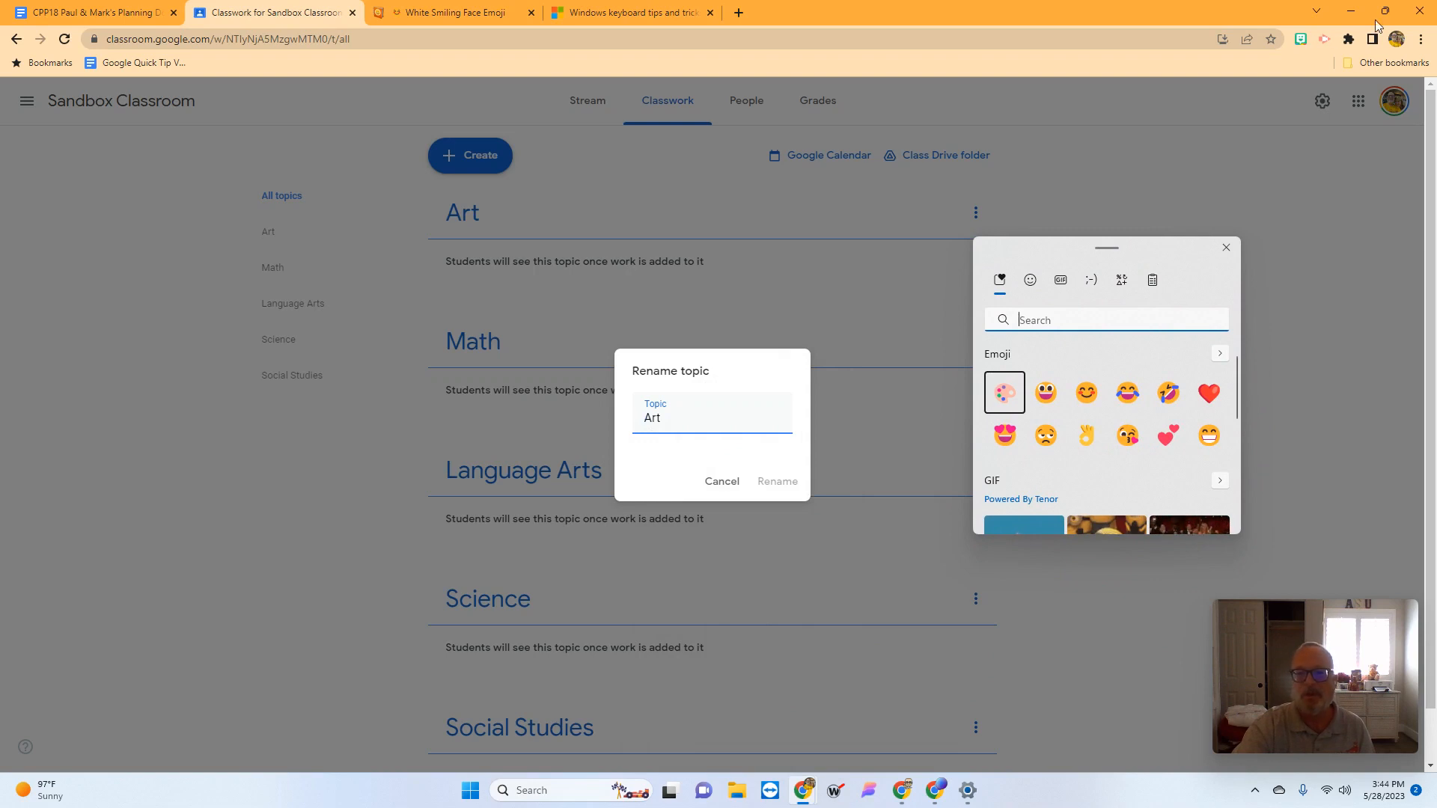
- Search Emojipedia for "art" and examine the Artist Palette emoji's page and its platform variants
{"action": "left_click", "coordinate": [469, 16]}
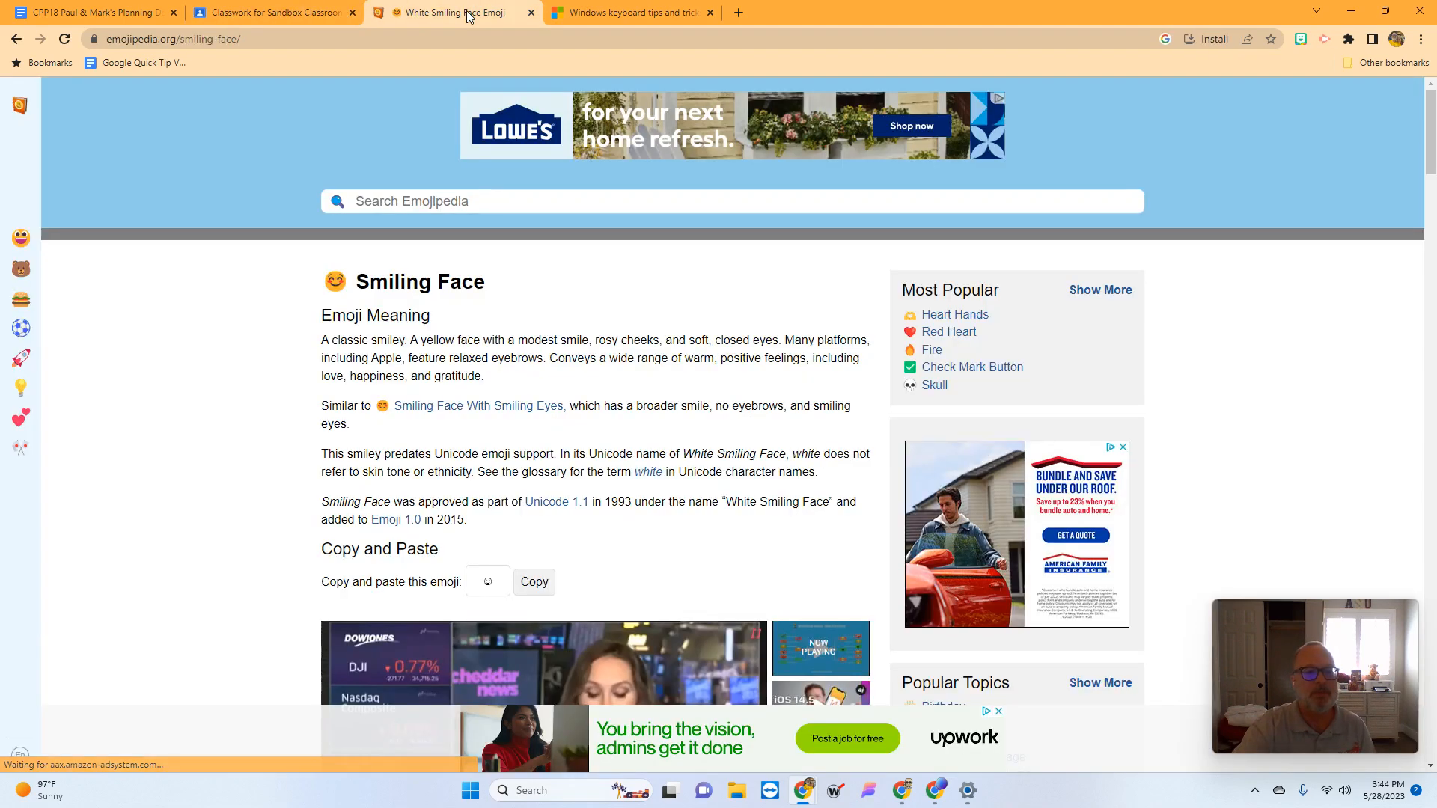
{"action": "left_click", "coordinate": [449, 201]}
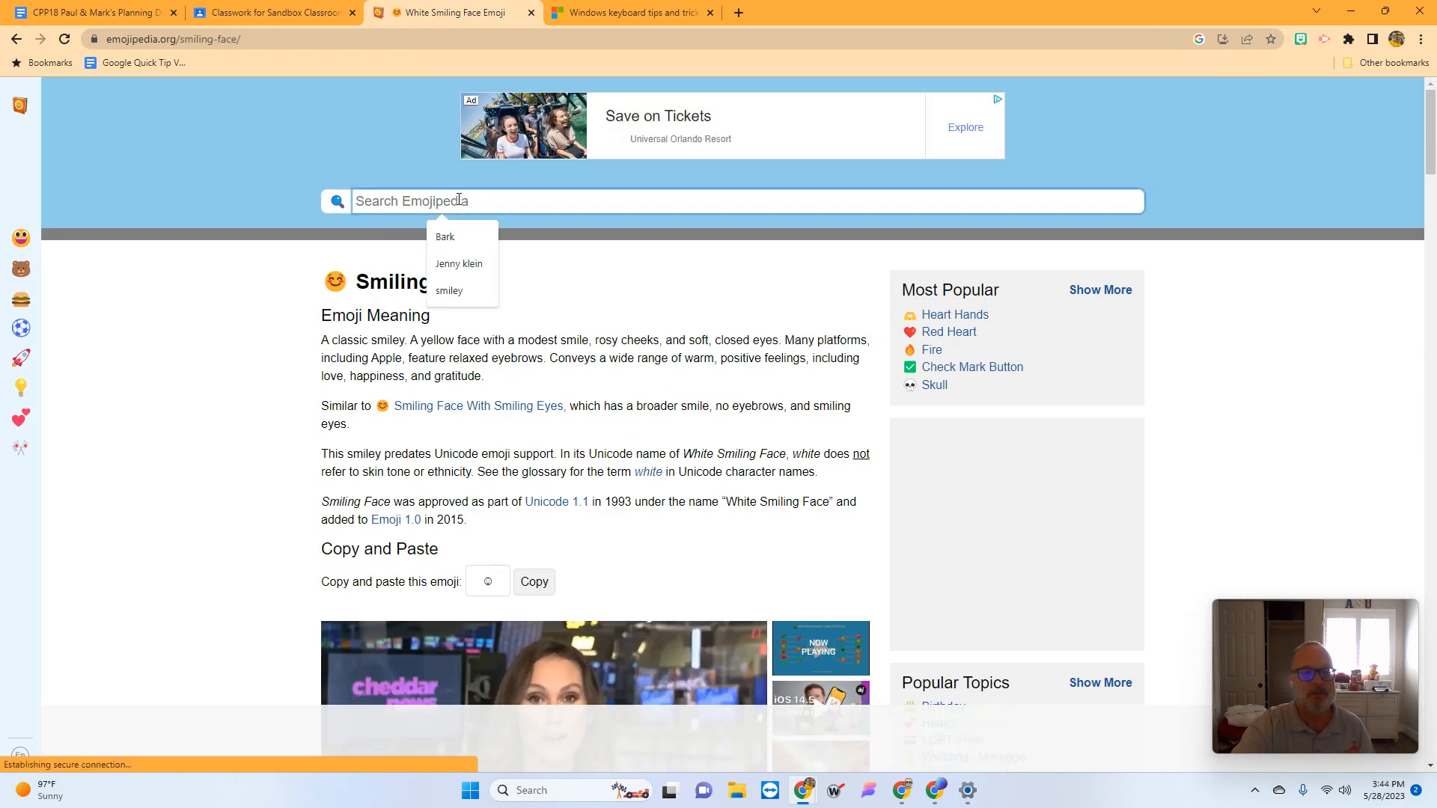
{"action": "type", "text": "art"}
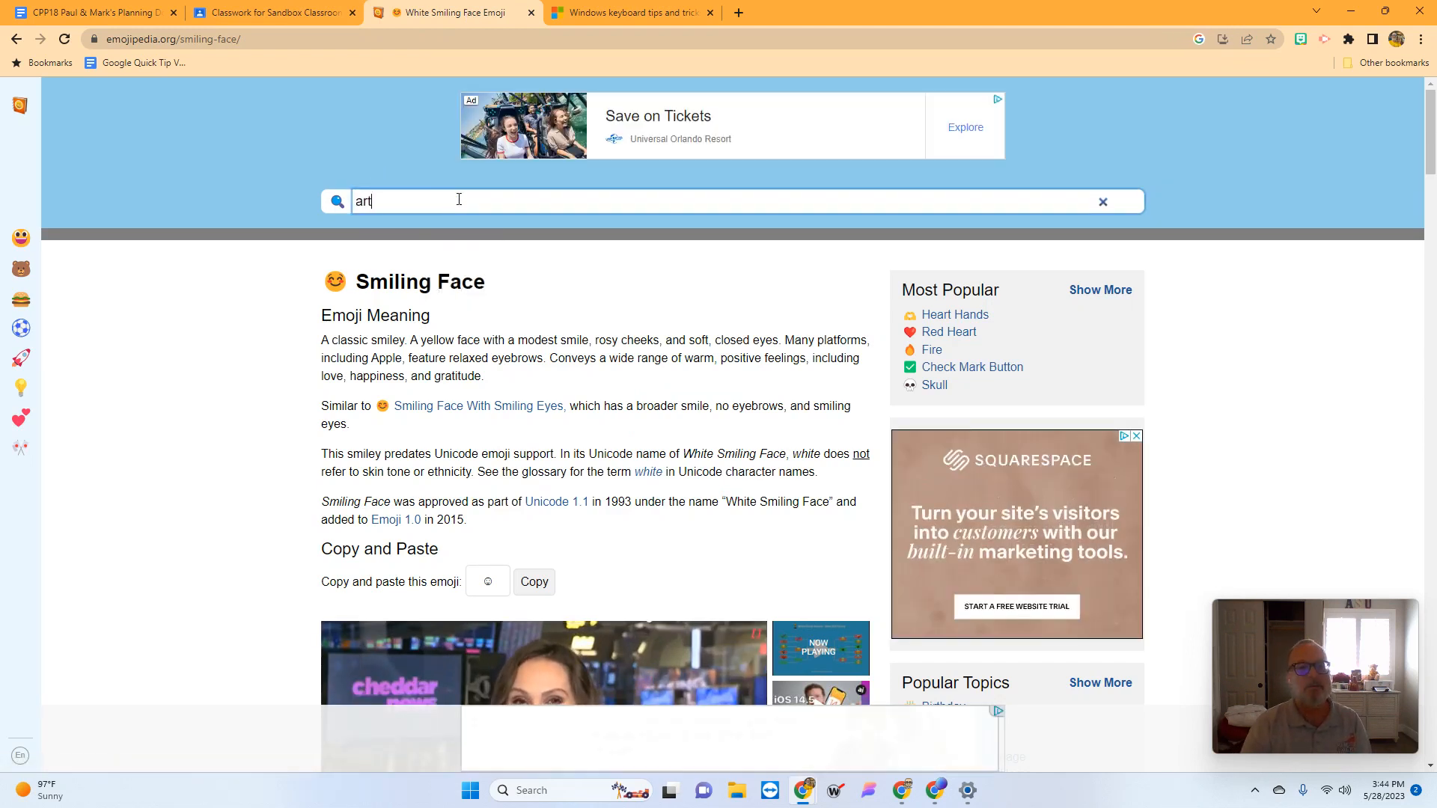
{"action": "key", "text": "Return"}
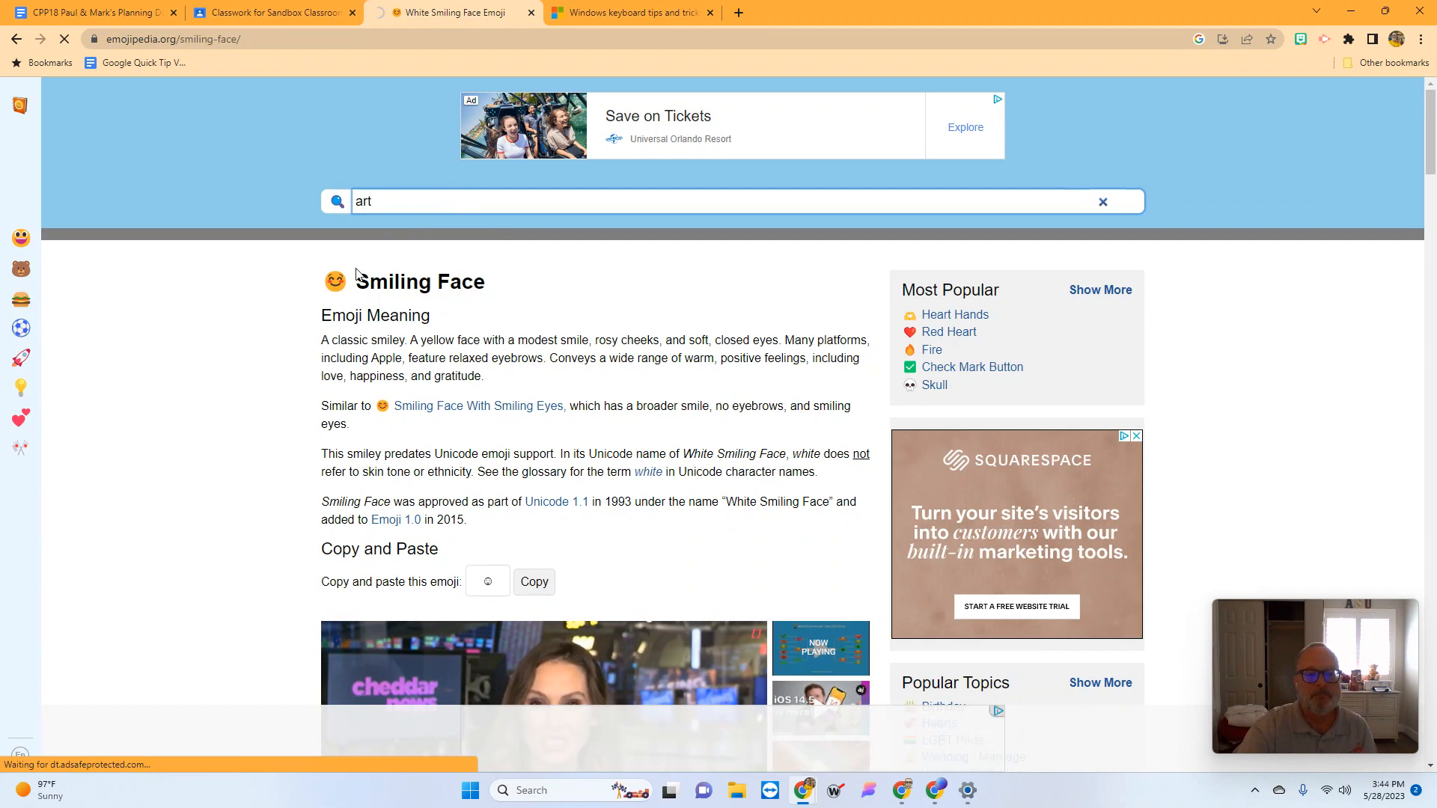
{"action": "scroll", "coordinate": [312, 305], "scroll_direction": "down", "scroll_amount": 3}
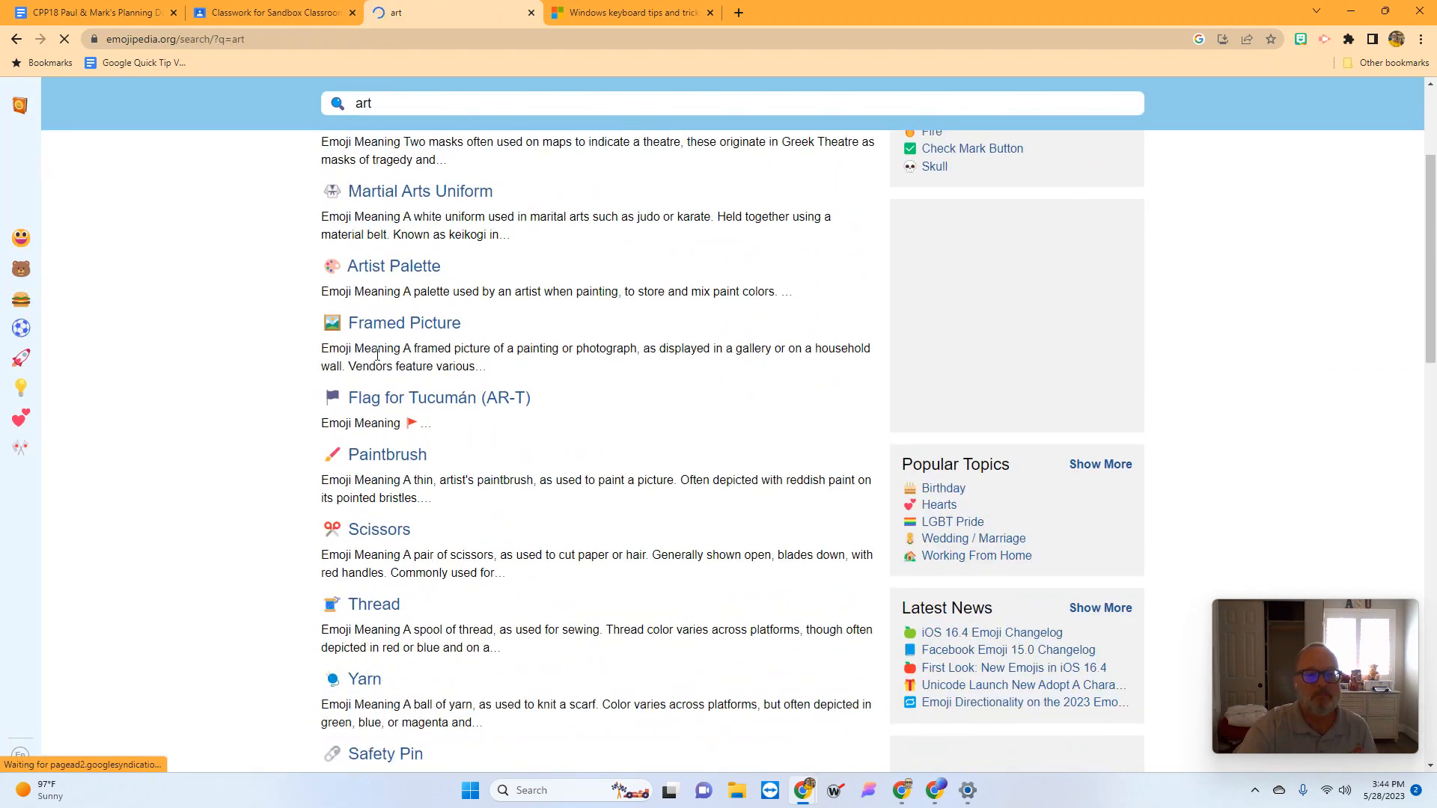
{"action": "left_click", "coordinate": [397, 263]}
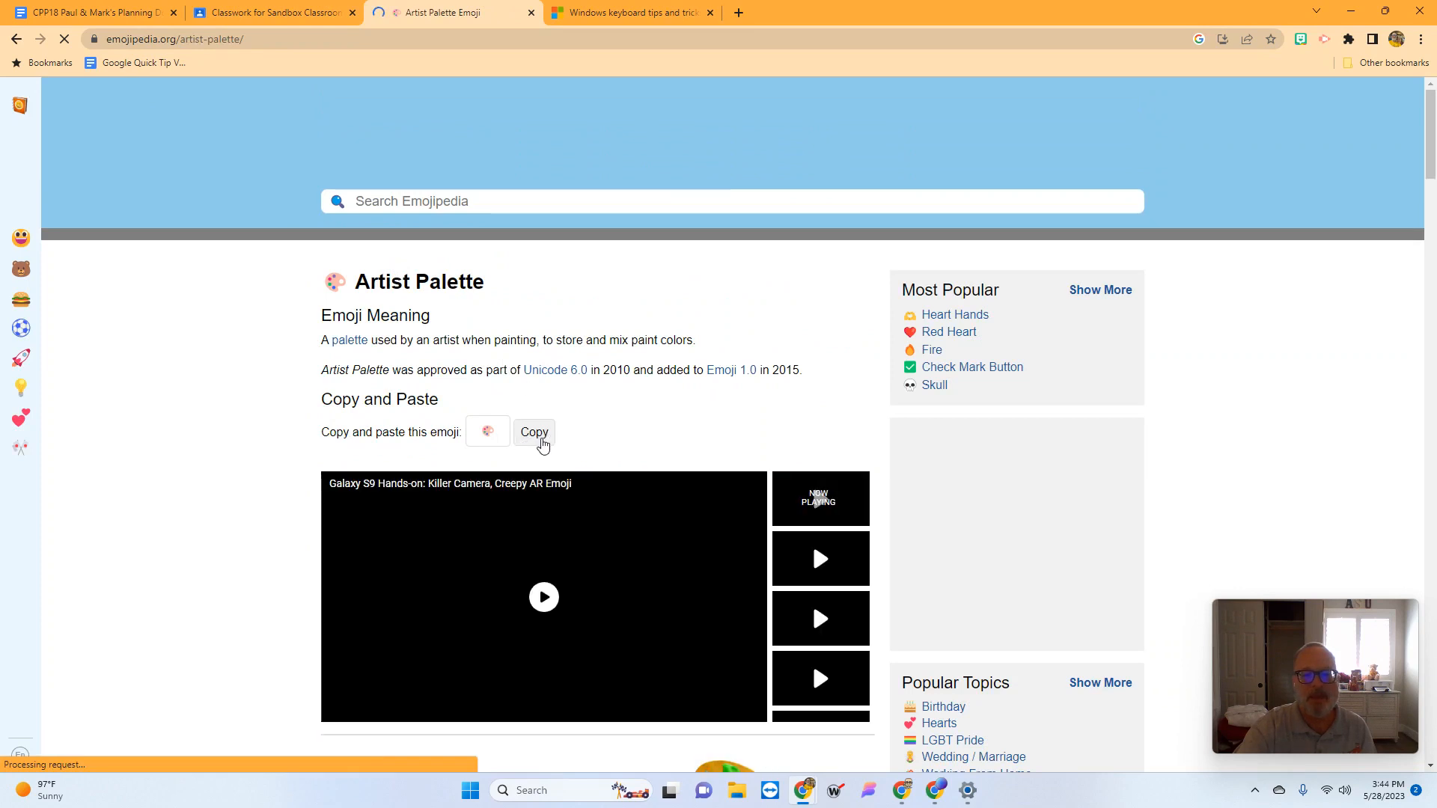
{"action": "scroll", "coordinate": [544, 446], "scroll_direction": "down", "scroll_amount": 6}
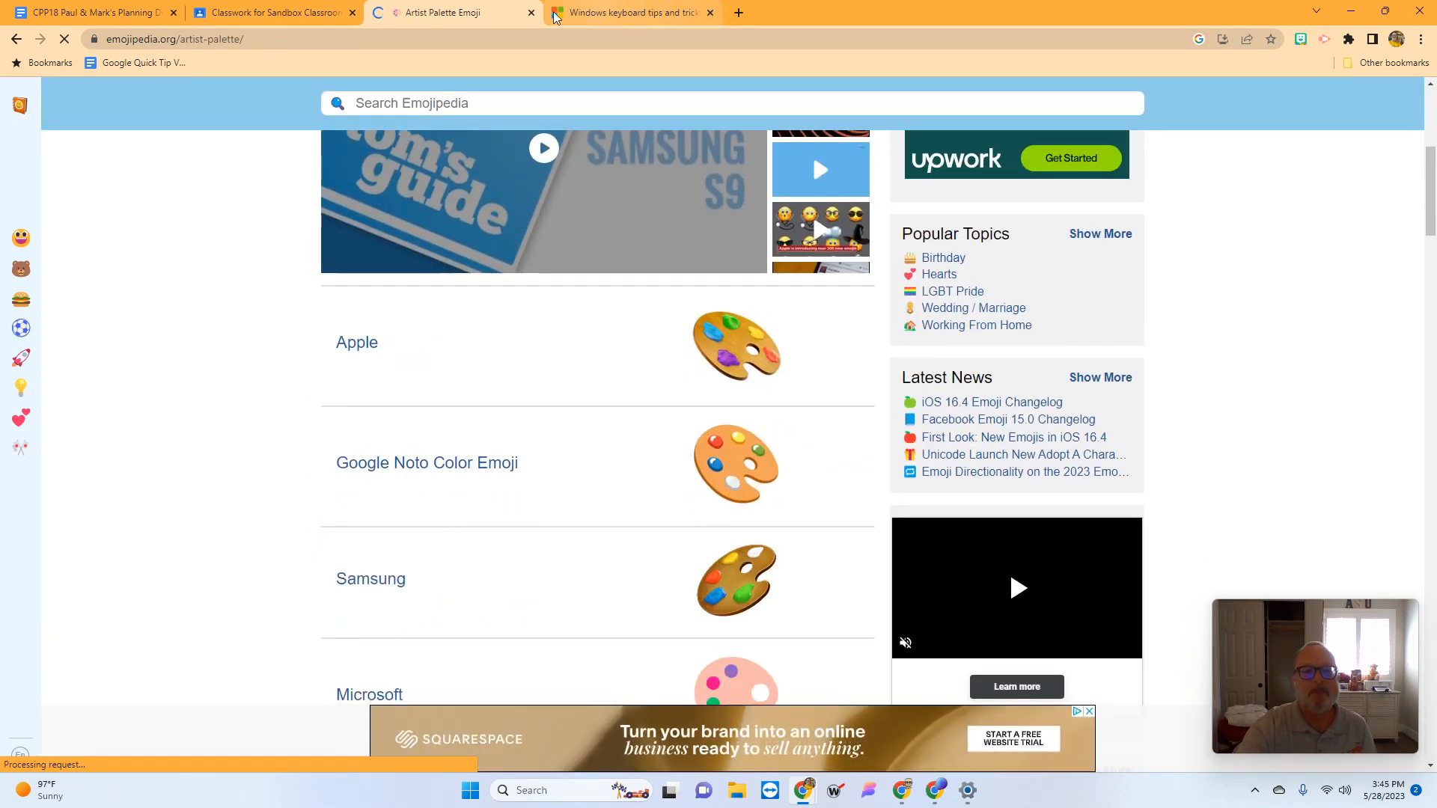
- Return to Google Classroom's rename dialog, search the emojis for "art" and insert the framed picture before the topic name Art
{"action": "left_click", "coordinate": [298, 21]}
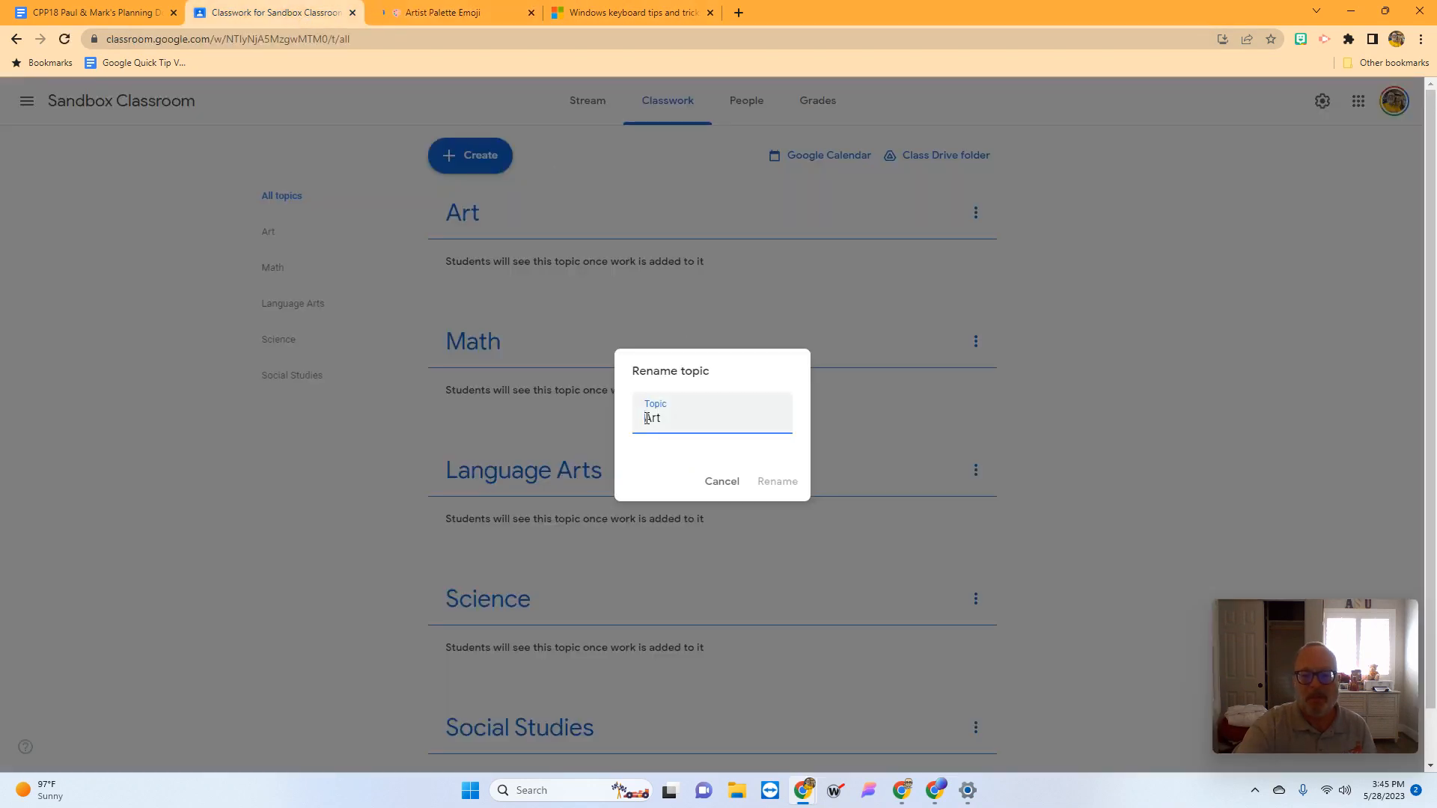
{"action": "key", "text": "super+period"}
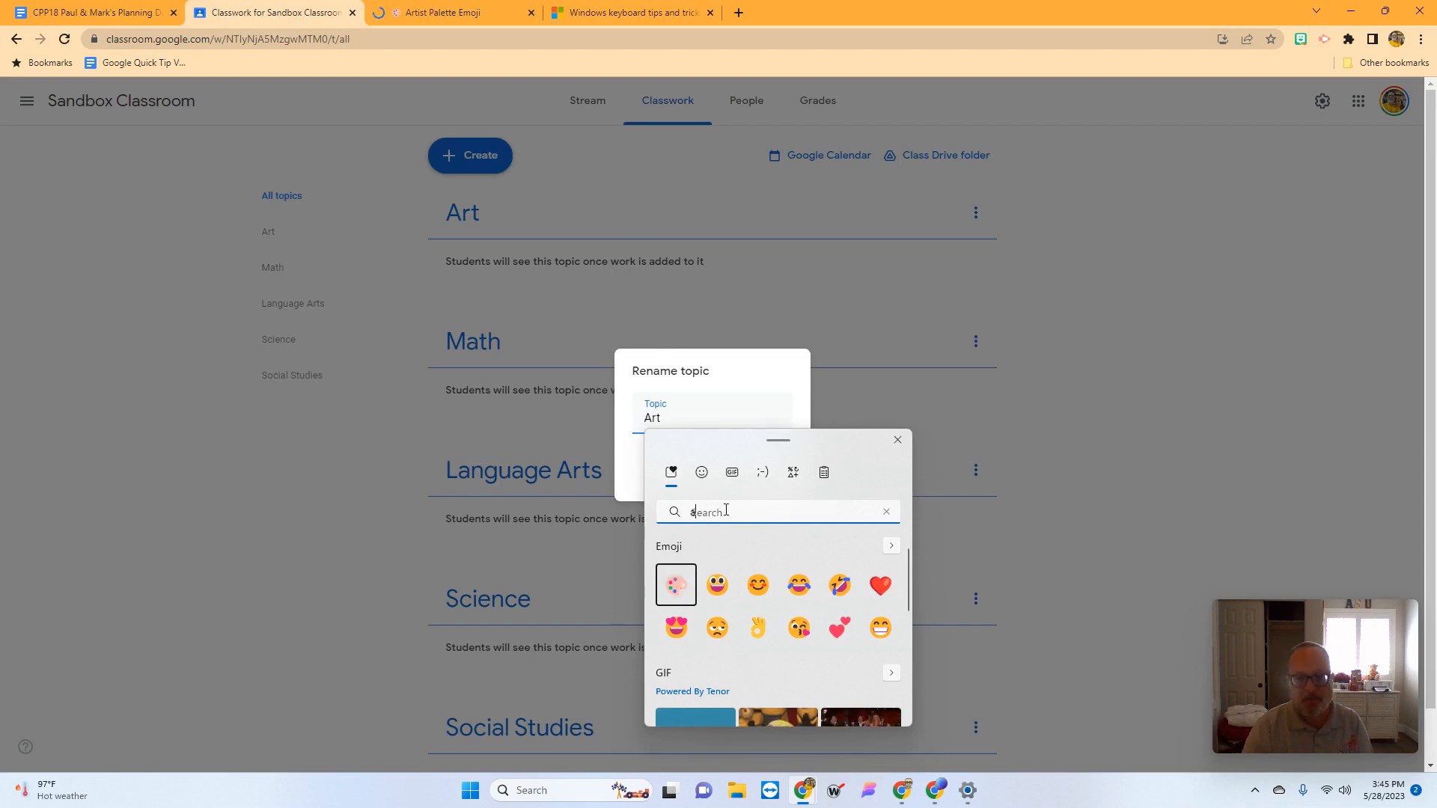
{"action": "type", "text": "art"}
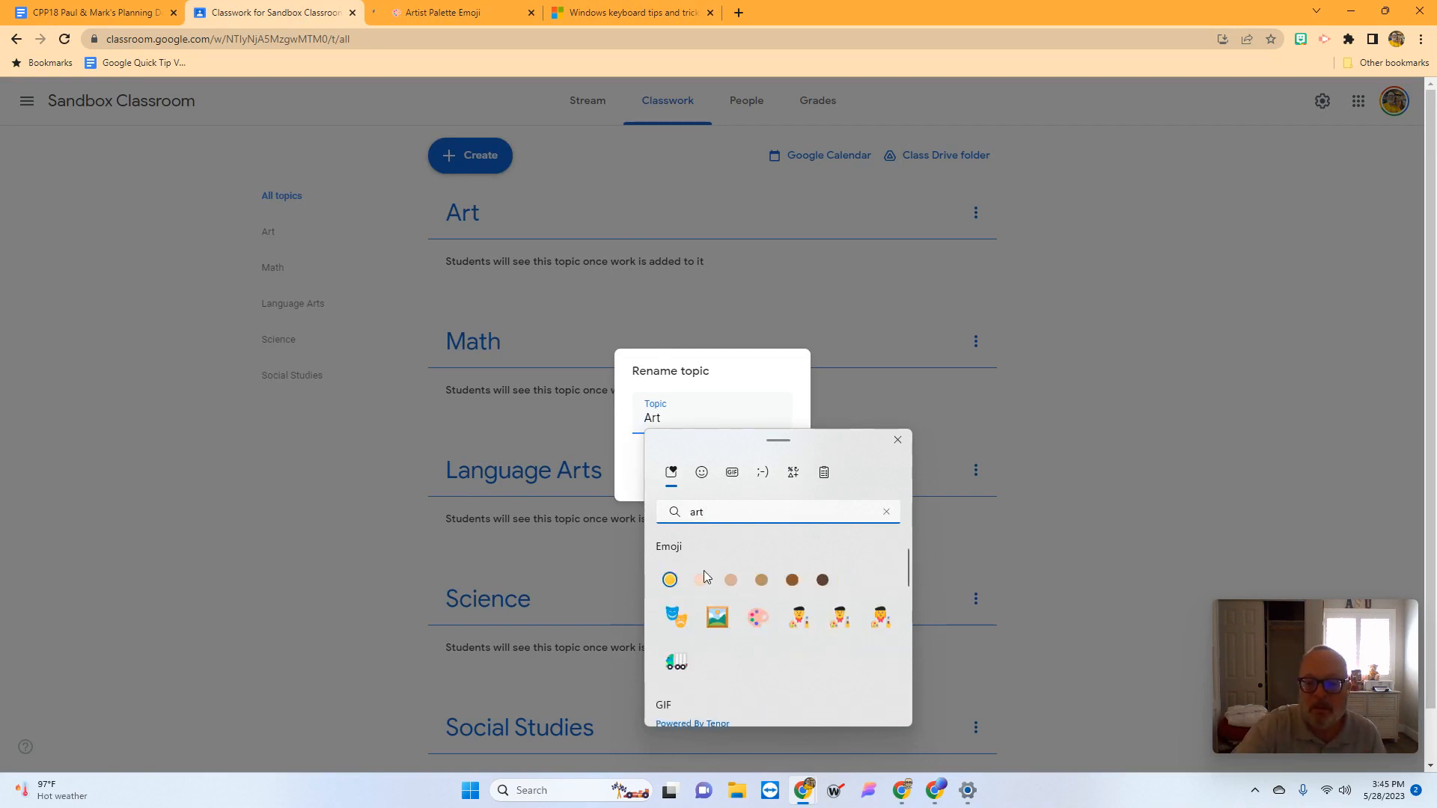
{"action": "left_click", "coordinate": [720, 625]}
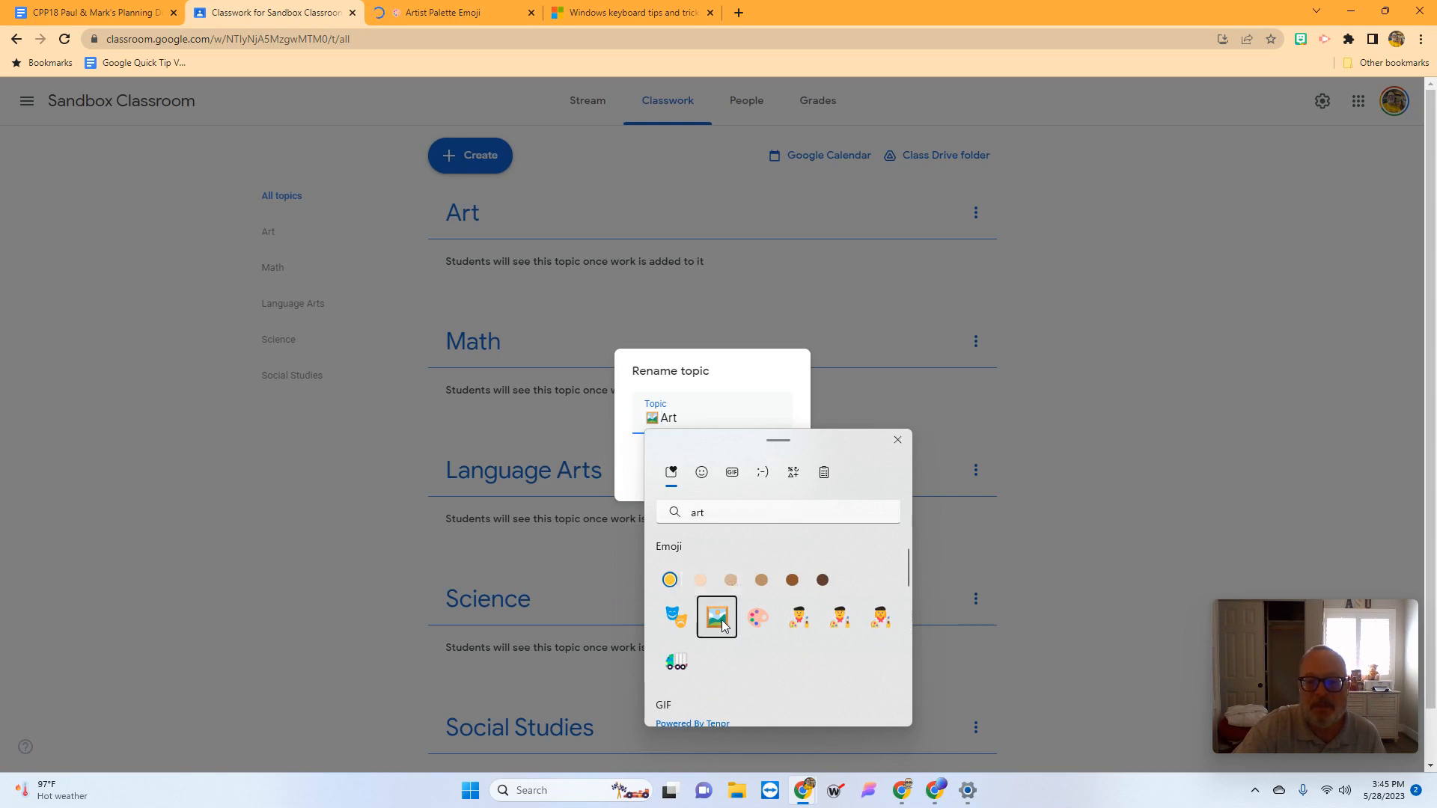
- Insert the first artist emoji from an "art" search after the word Art and save the renamed topic
{"action": "left_click", "coordinate": [686, 419]}
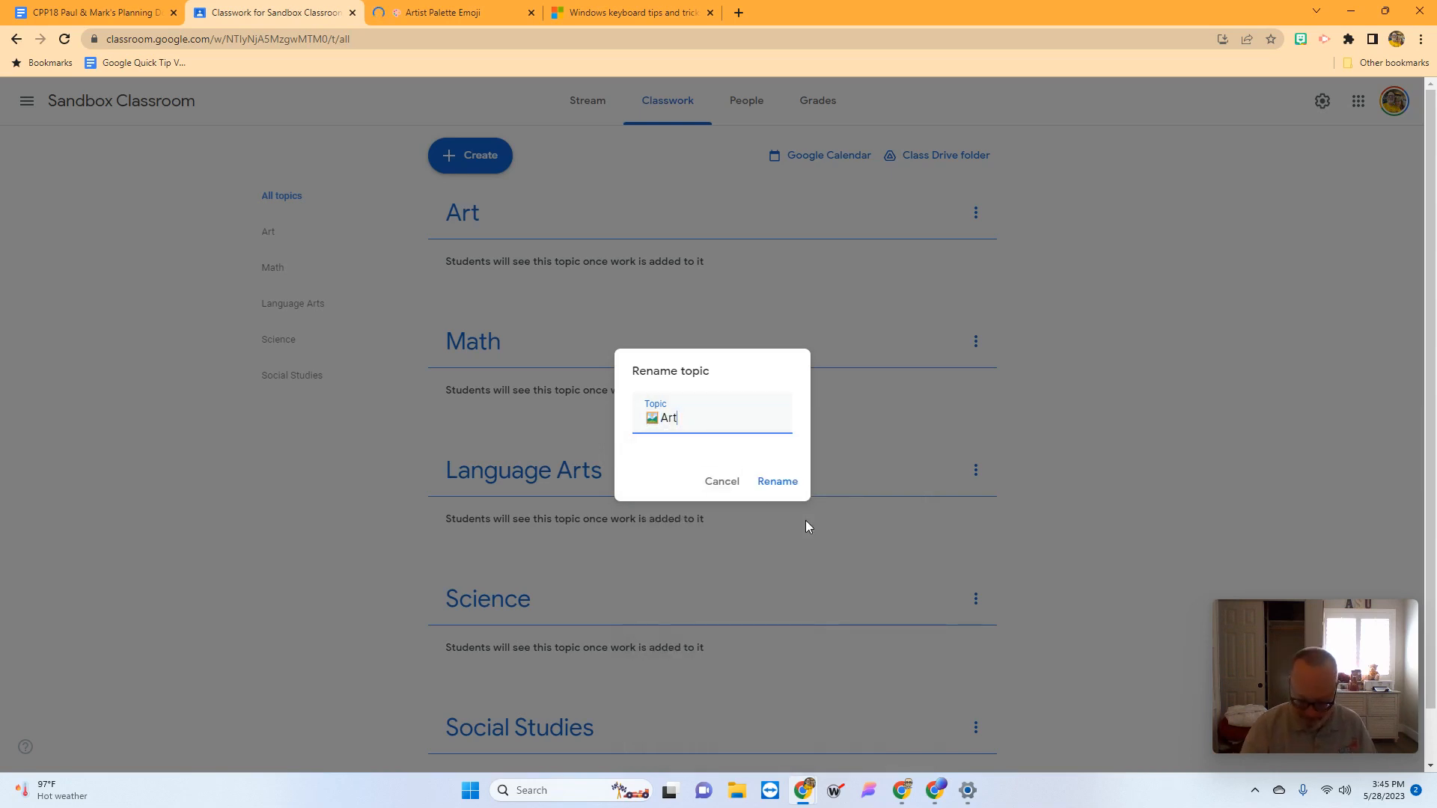
{"action": "key", "text": "super+period"}
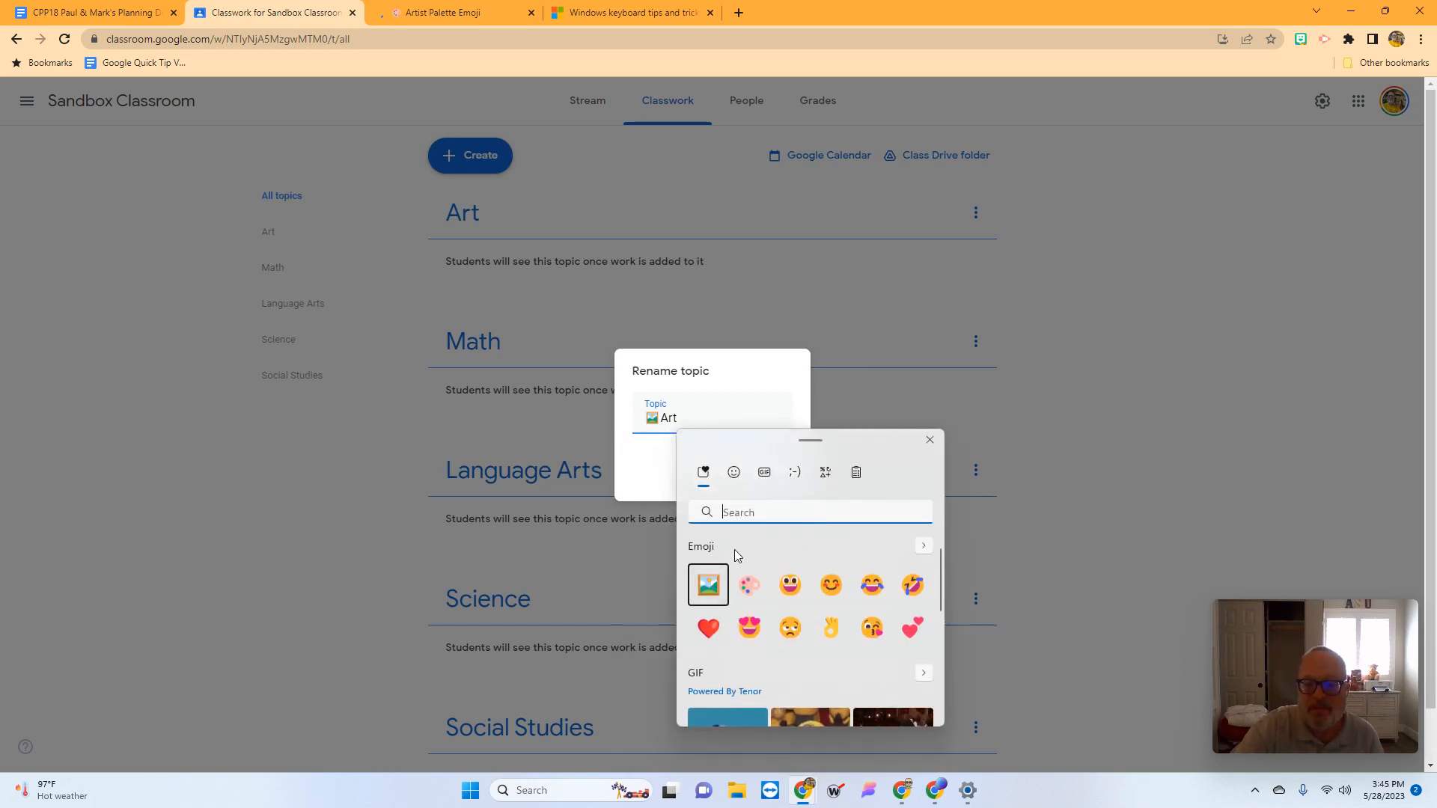
{"action": "type", "text": "a"}
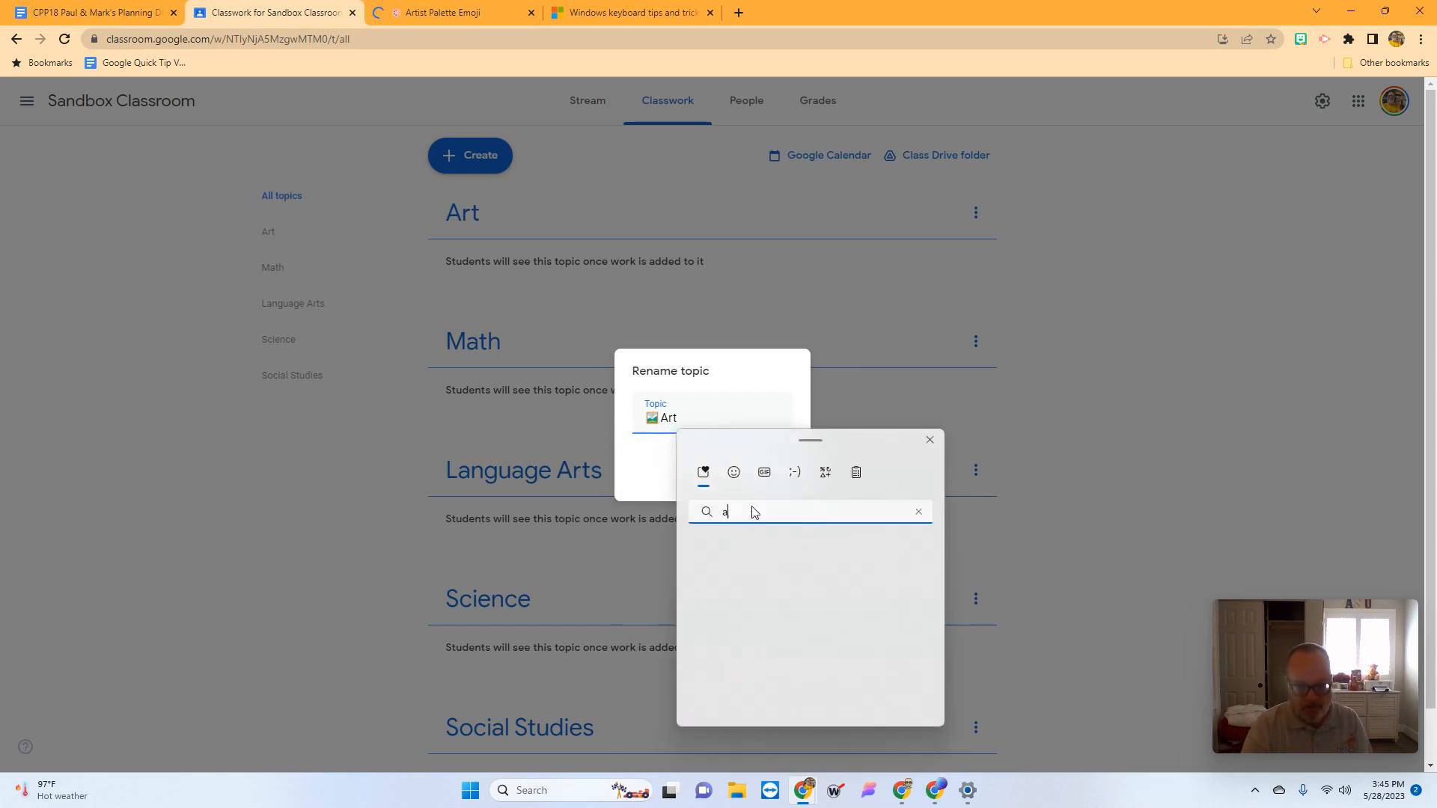
{"action": "type", "text": "rt"}
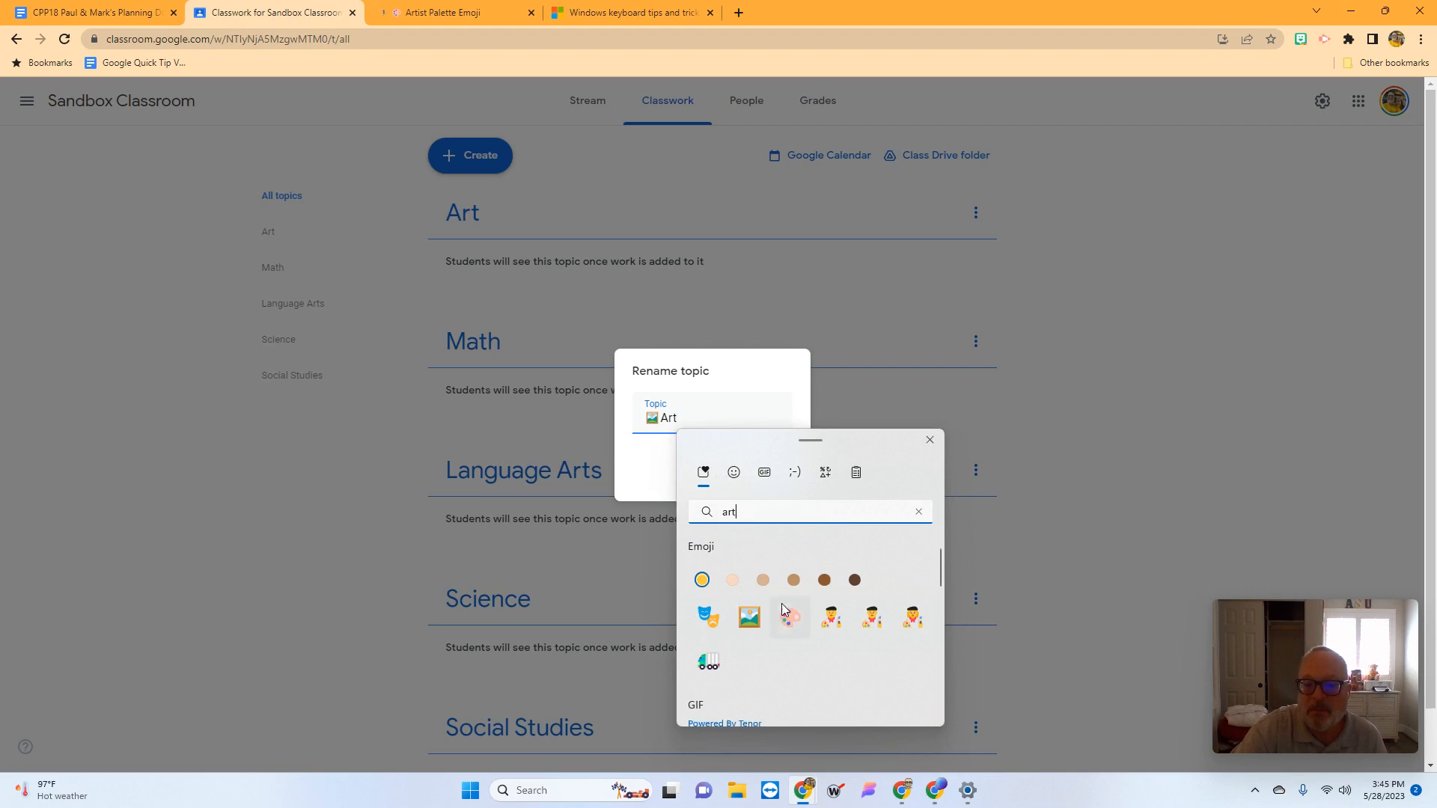
{"action": "left_click", "coordinate": [832, 631]}
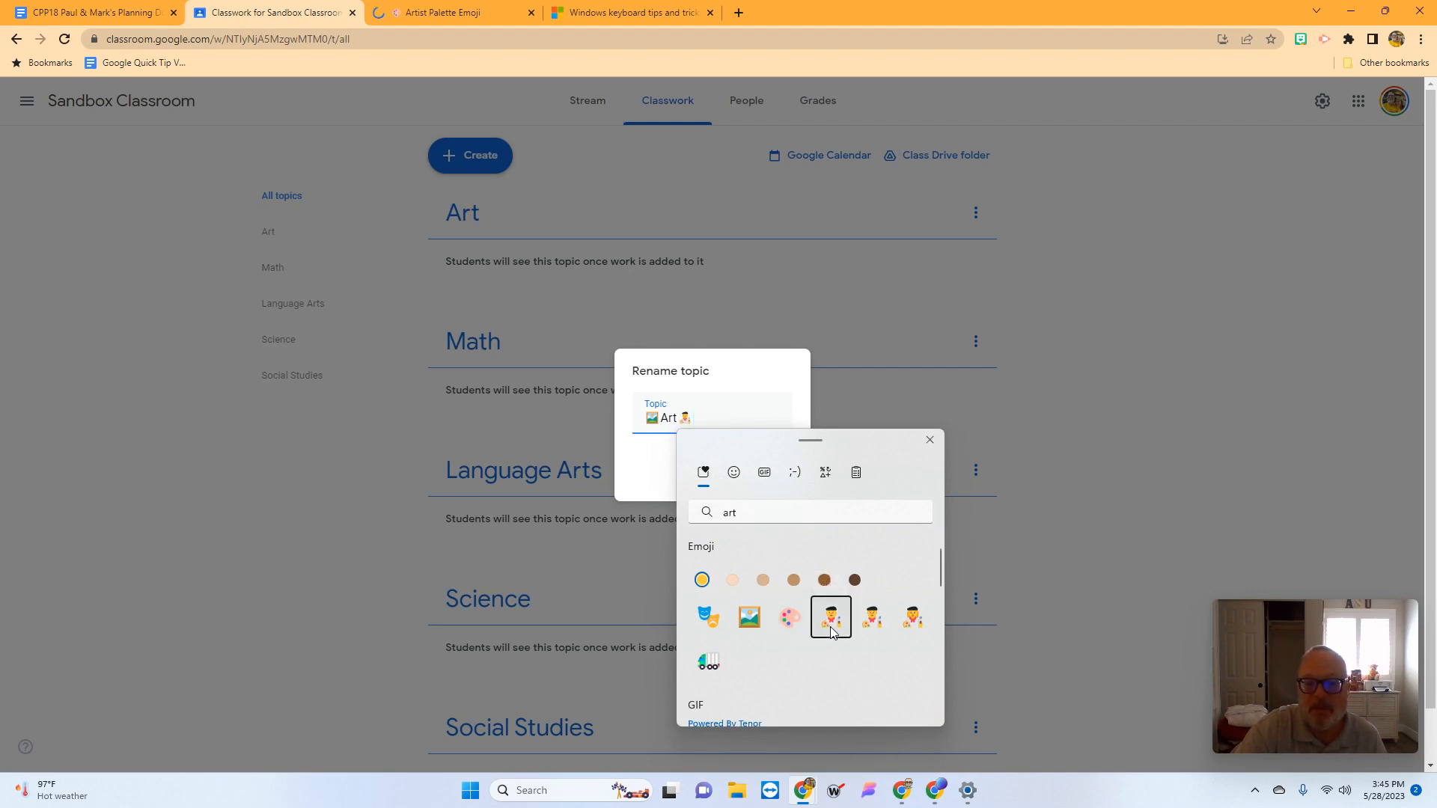
{"action": "left_click", "coordinate": [930, 441]}
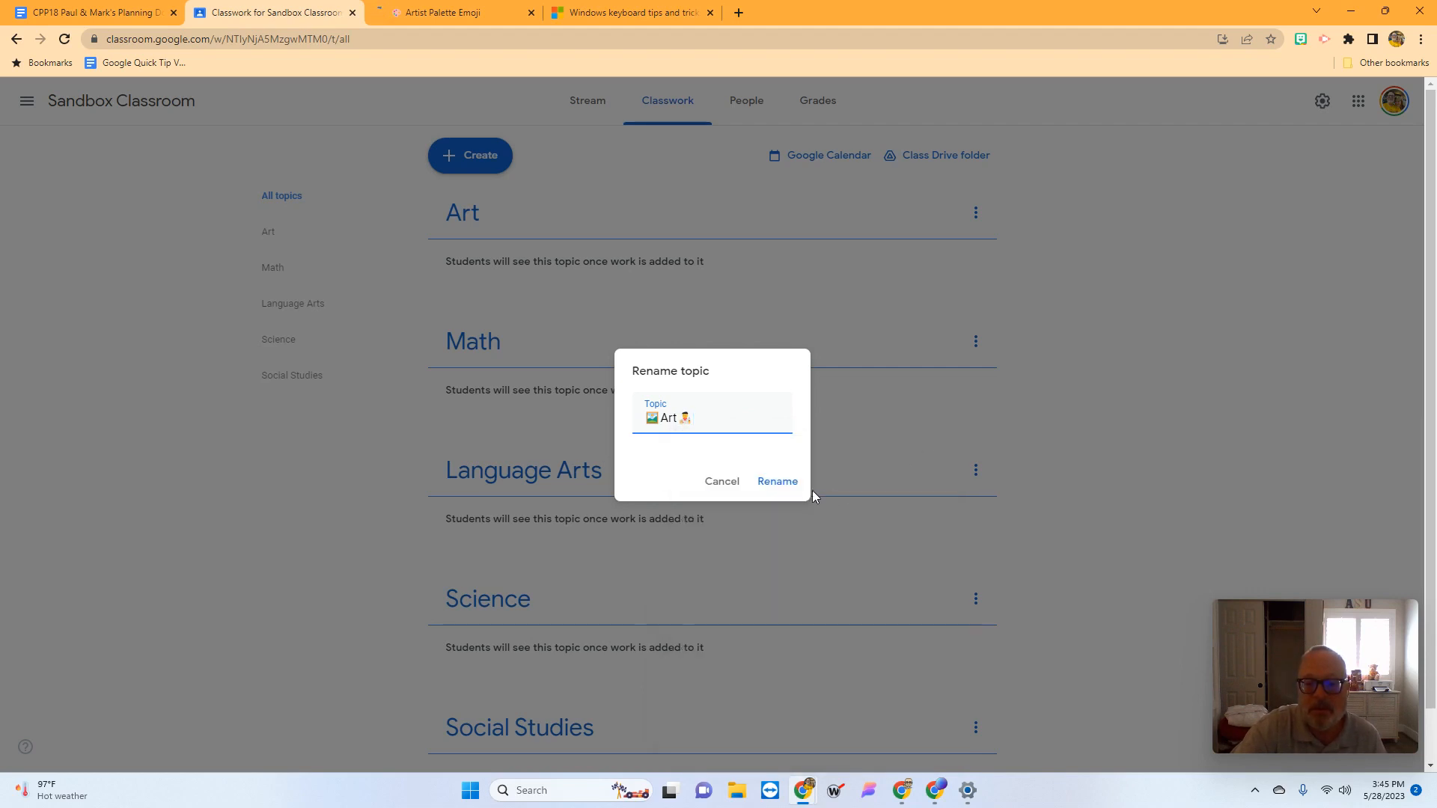
{"action": "left_click", "coordinate": [783, 484]}
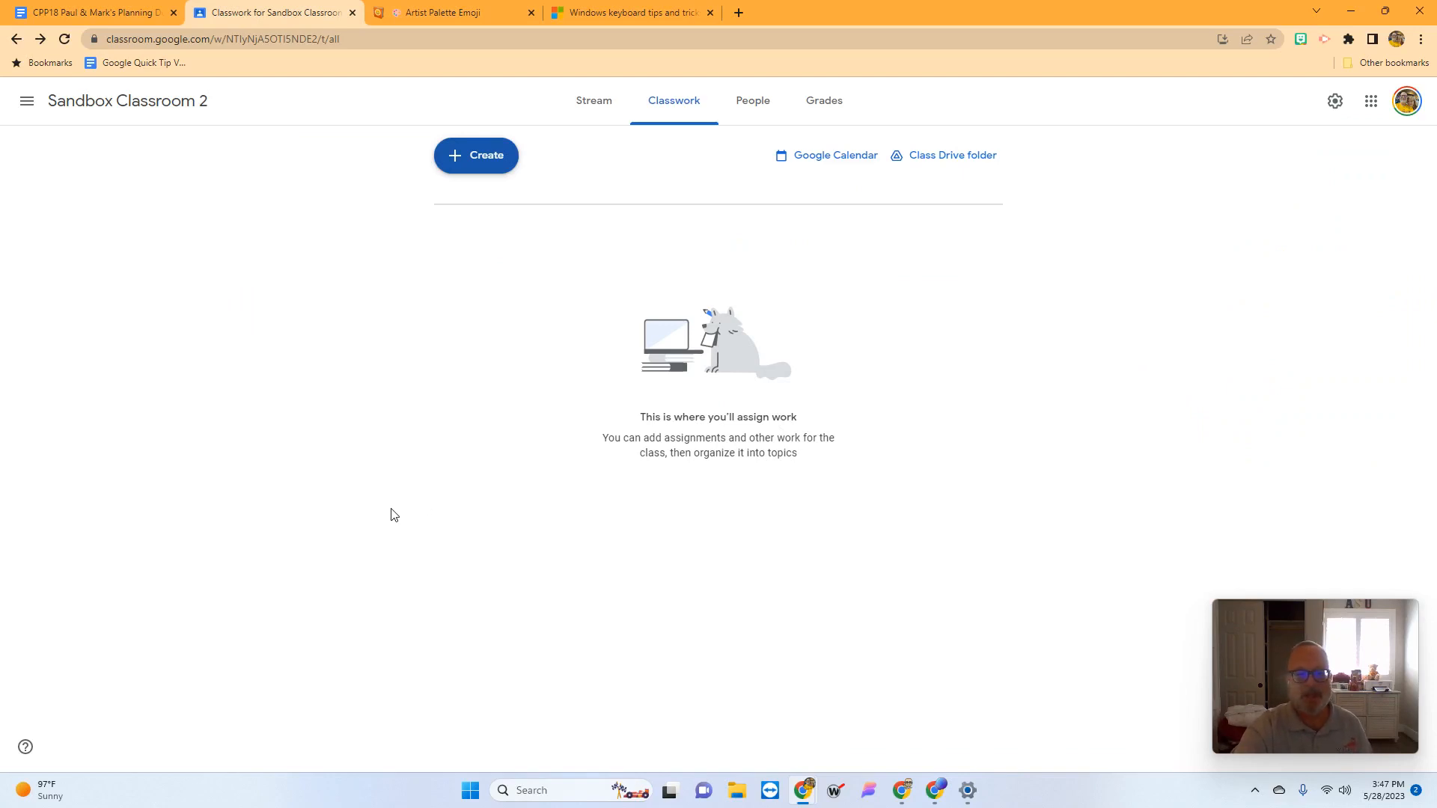
- Switch from Sandbox Classroom 2 to Sandbox Classroom and view the renamed Art topic in its classwork
{"action": "left_click", "coordinate": [80, 105]}
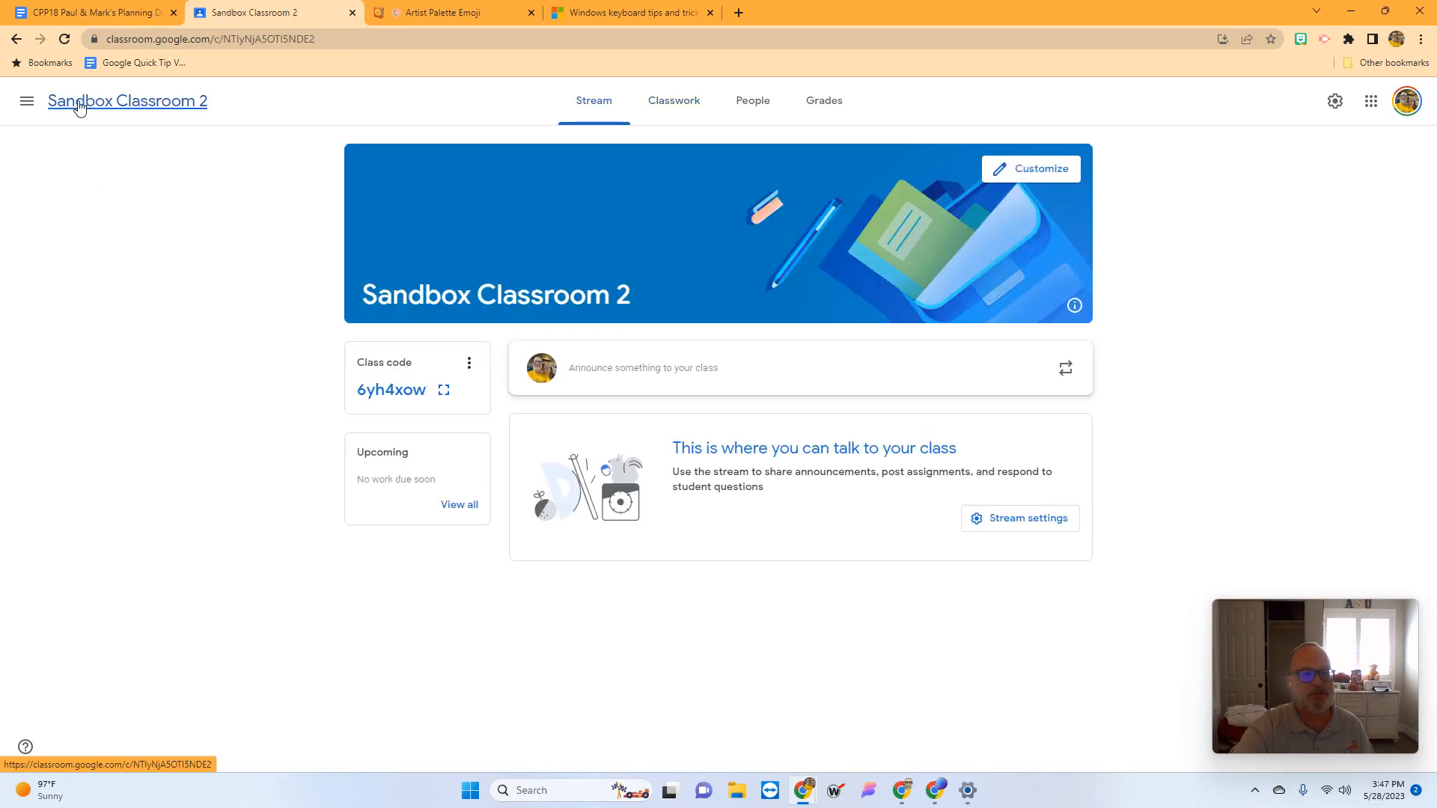
{"action": "left_click", "coordinate": [27, 101]}
{"action": "left_click", "coordinate": [89, 322]}
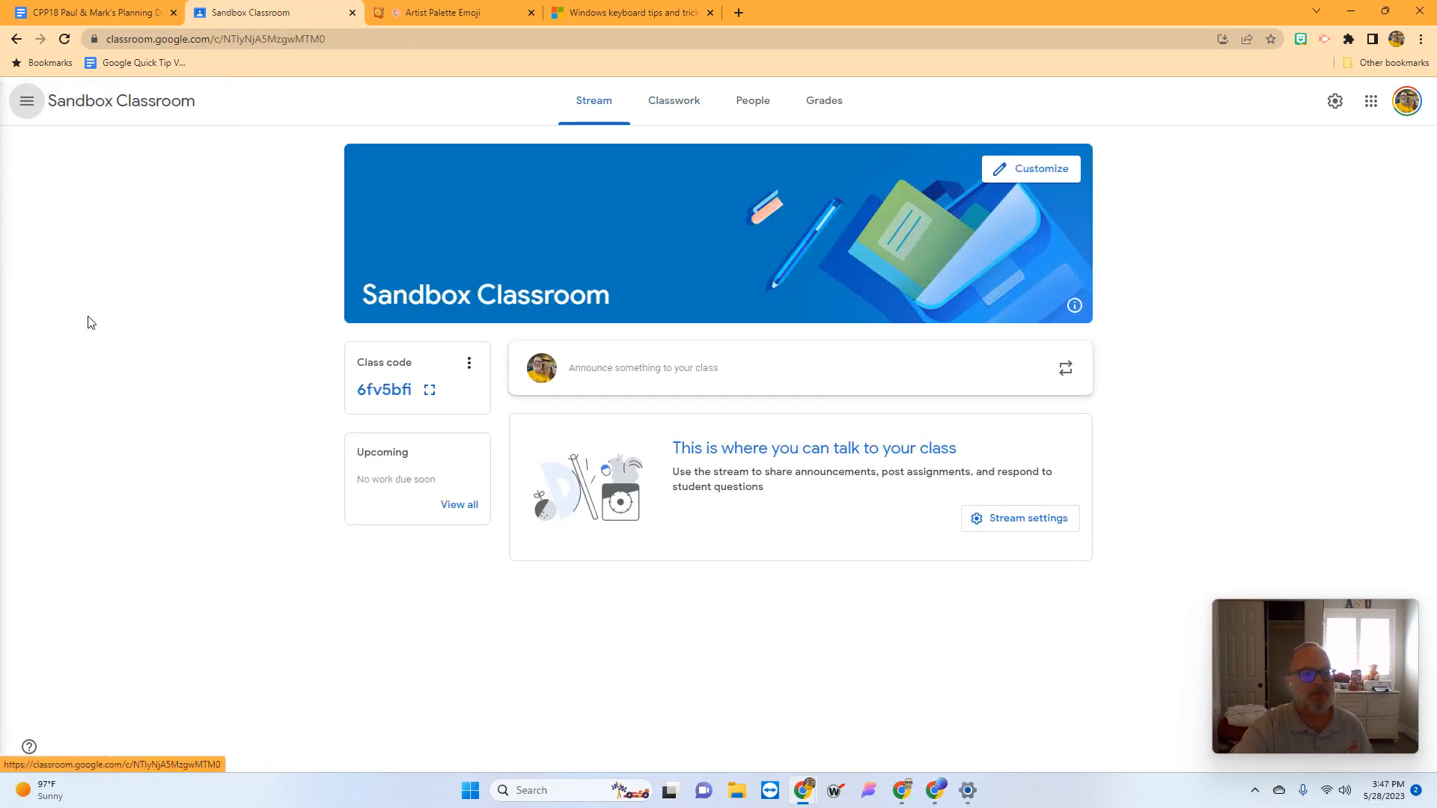
{"action": "left_click", "coordinate": [681, 103]}
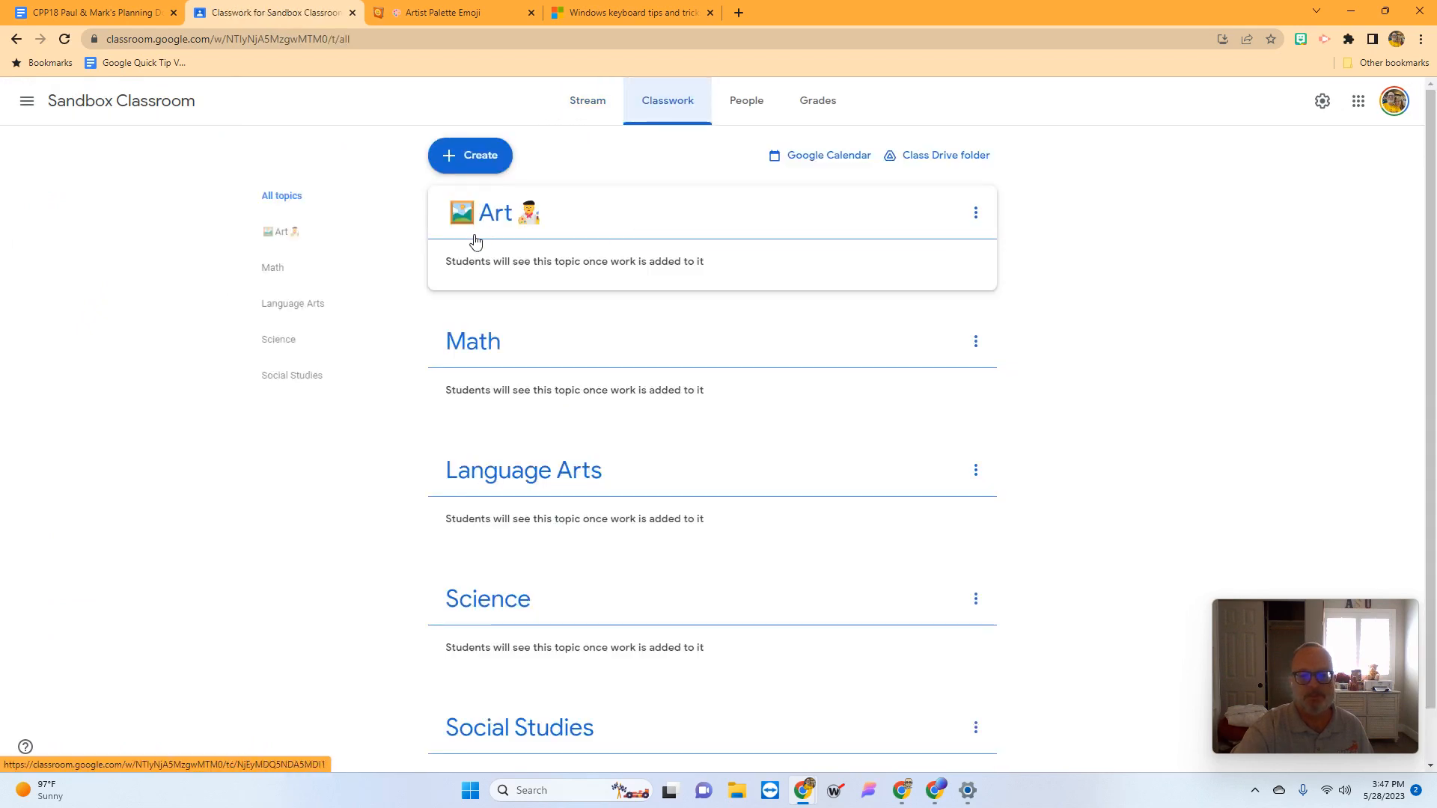
- Start a new assignment in the classwork of Sandbox Classroom 2 and dismiss the tip about adding or creating materials
{"action": "left_click", "coordinate": [28, 102]}
{"action": "left_click", "coordinate": [90, 271]}
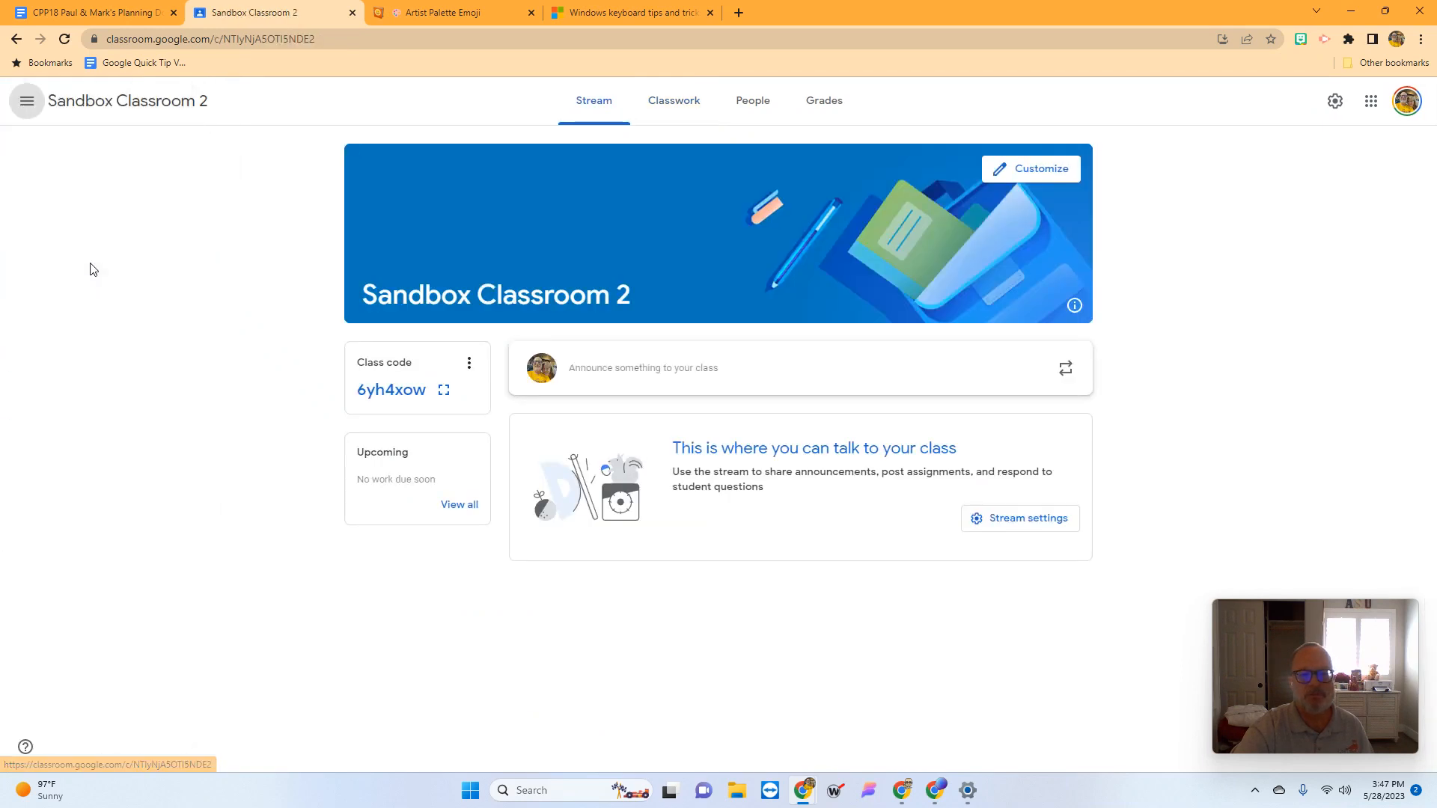
{"action": "left_click", "coordinate": [677, 105]}
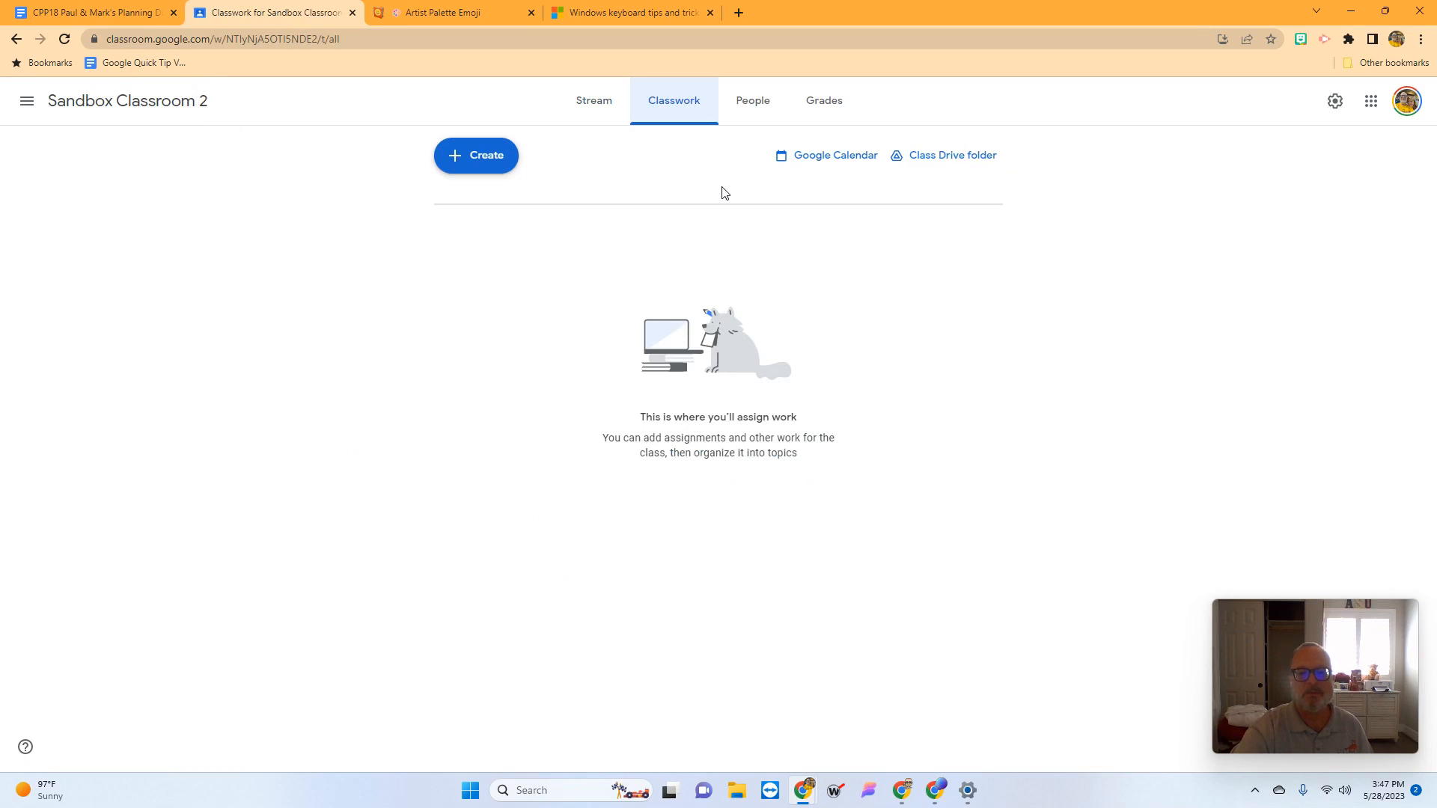
{"action": "left_click", "coordinate": [478, 163]}
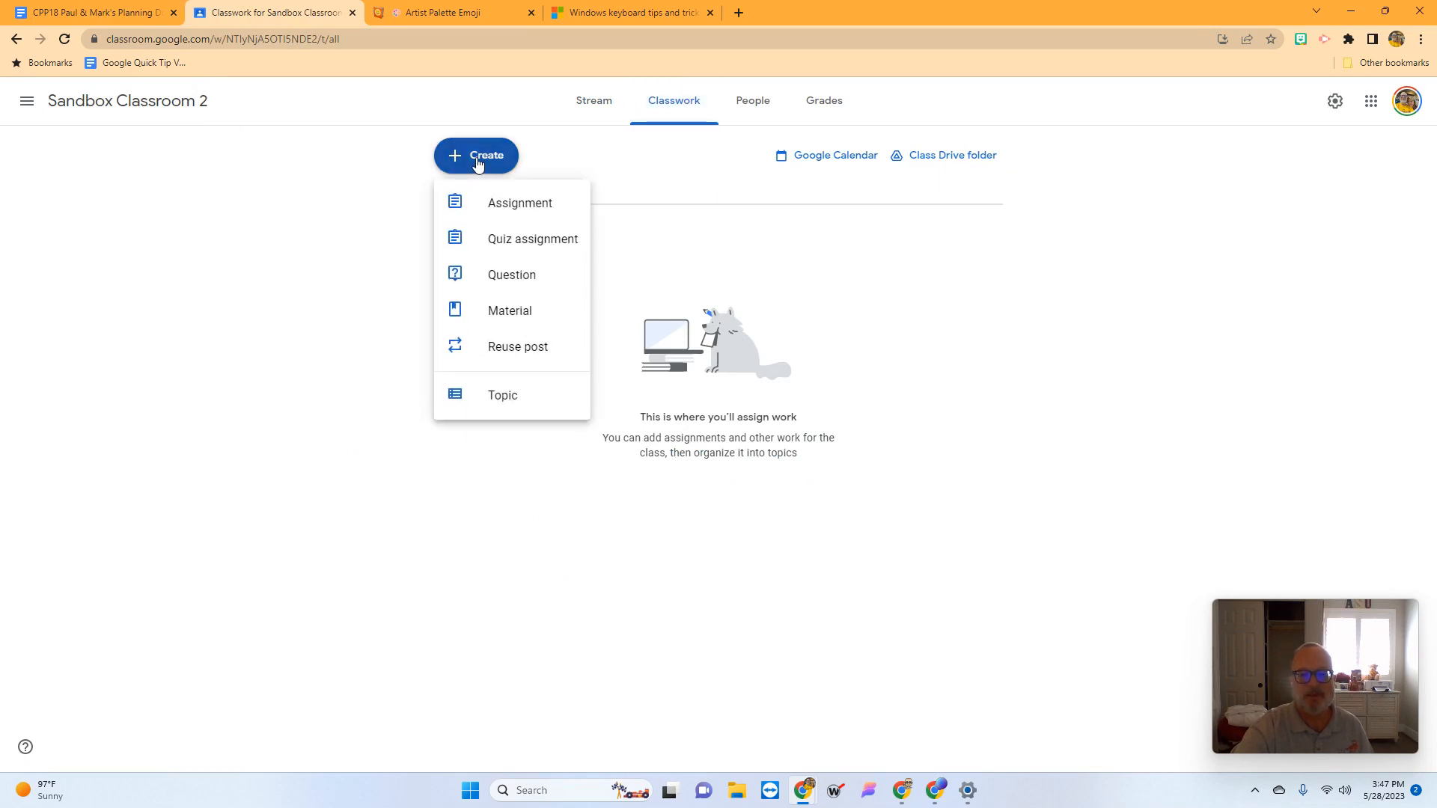
{"action": "left_click", "coordinate": [491, 204]}
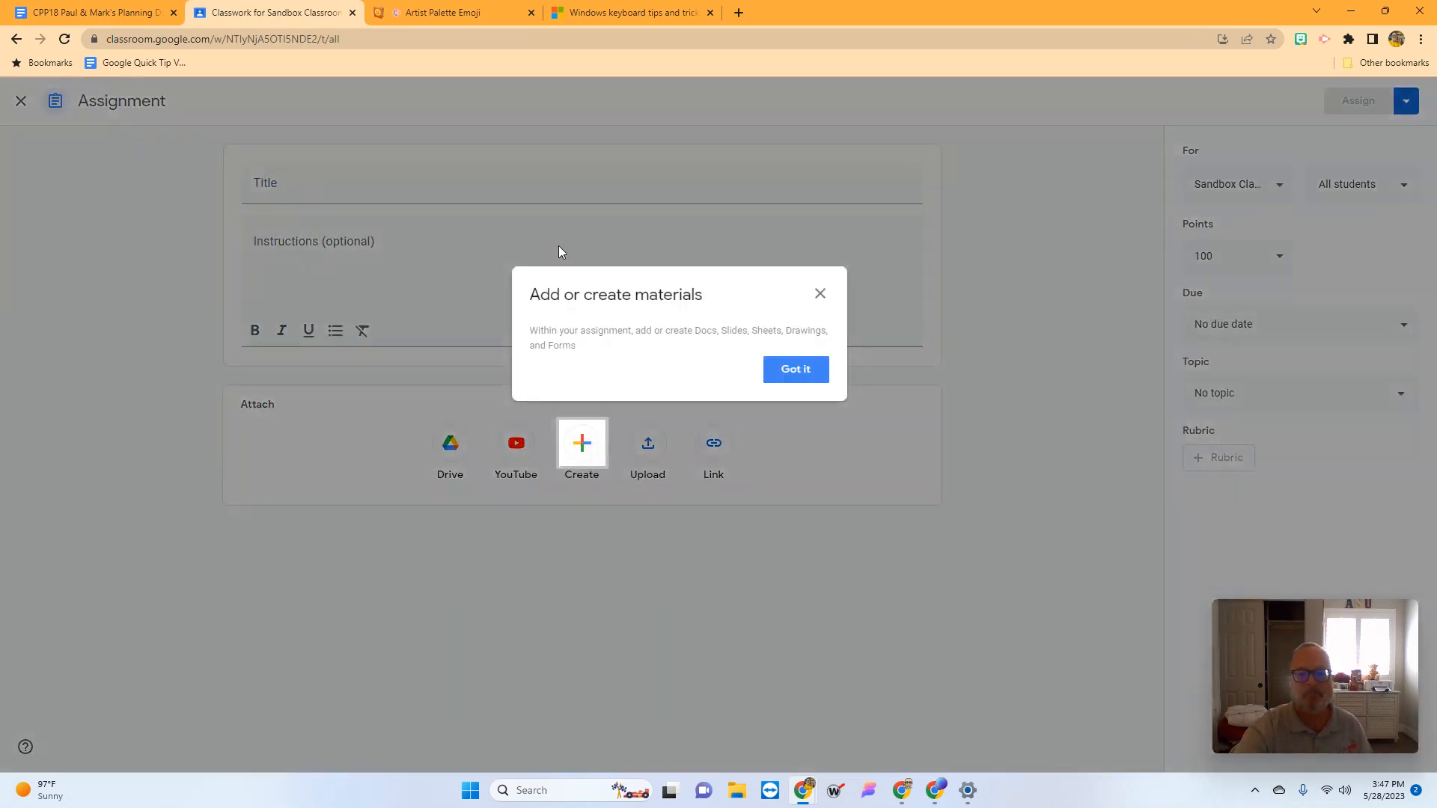
{"action": "left_click", "coordinate": [768, 368]}
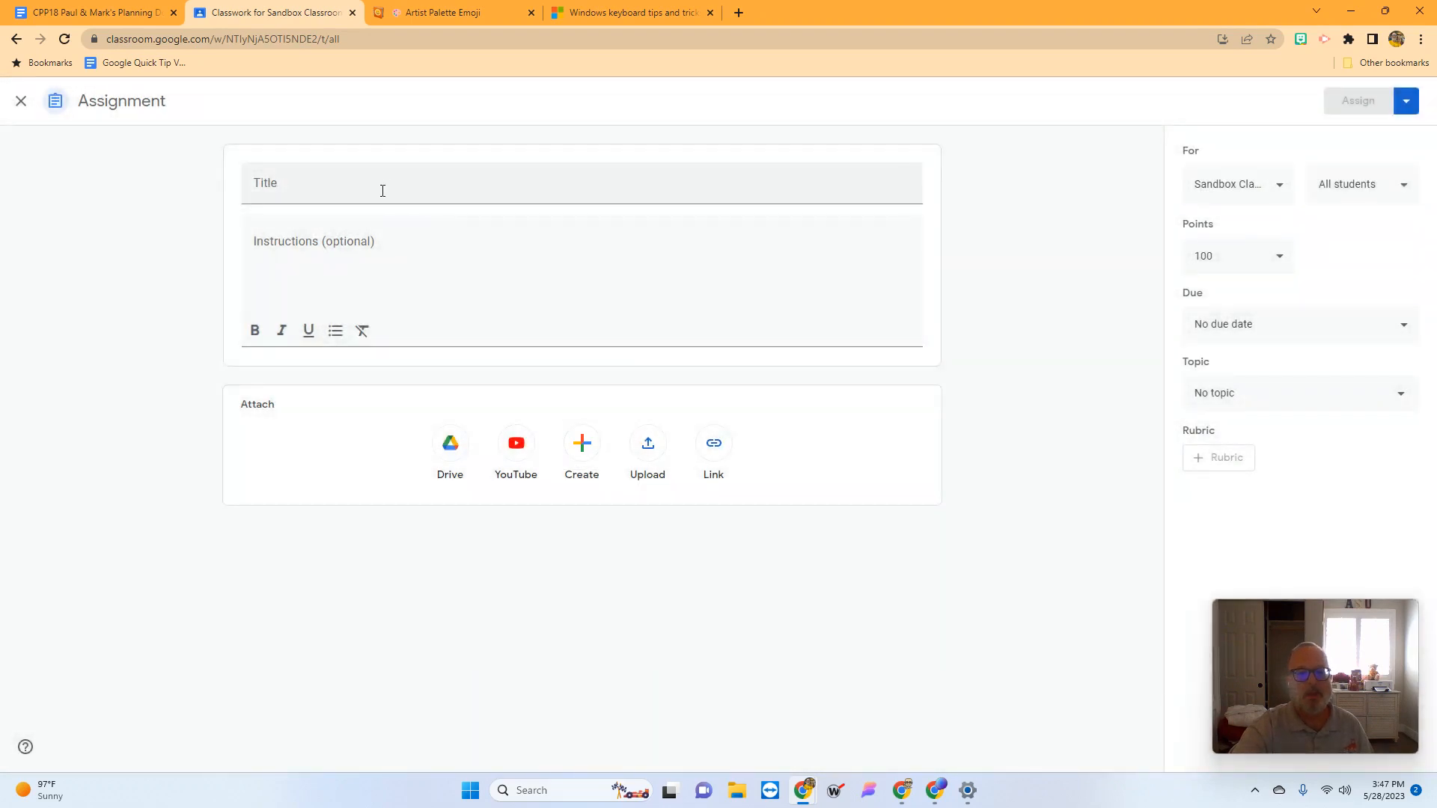
- Title the assignment "Test Assignment" and include Sandbox Classroom among its classes alongside Sandbox Classroom 2
{"action": "left_click", "coordinate": [383, 191]}
{"action": "type", "text": "Test Assignment"}
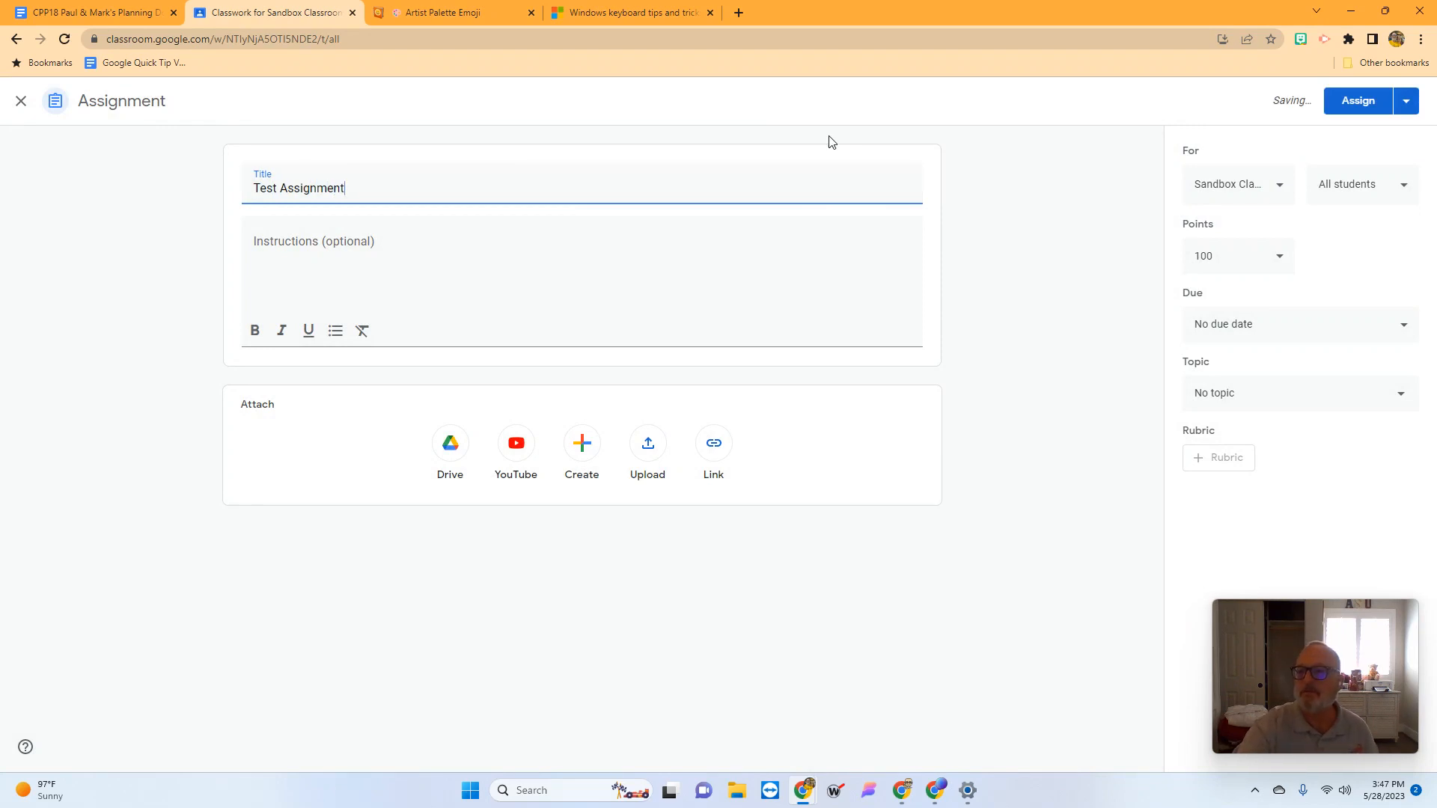
{"action": "left_click", "coordinate": [1250, 184]}
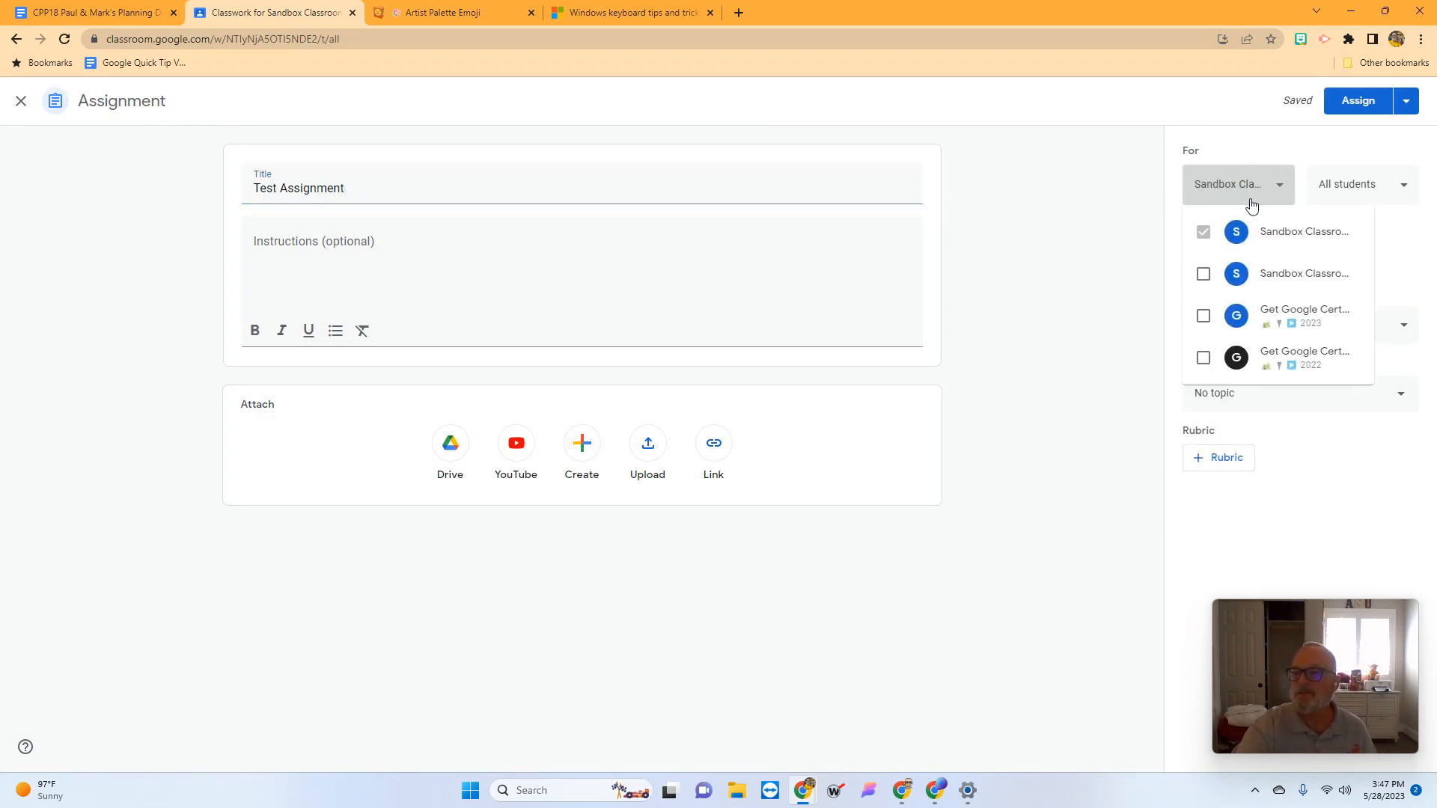
{"action": "left_click", "coordinate": [1204, 275]}
{"action": "left_click", "coordinate": [1395, 400]}
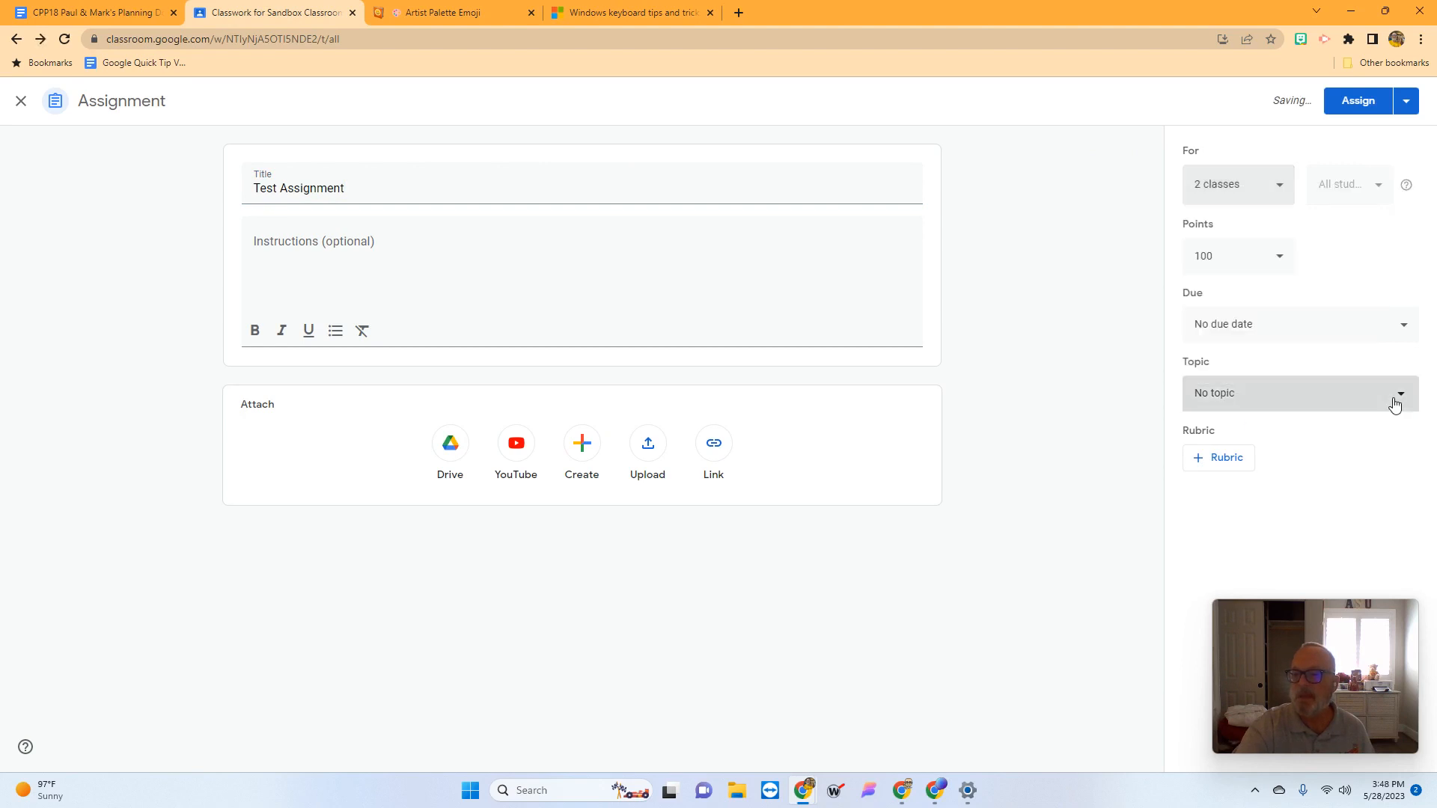
- Assign it to the two classes under the emoji-decorated Art topic with the instructions "Please do your best!"
{"action": "left_click", "coordinate": [1395, 397]}
{"action": "left_click", "coordinate": [1297, 522]}
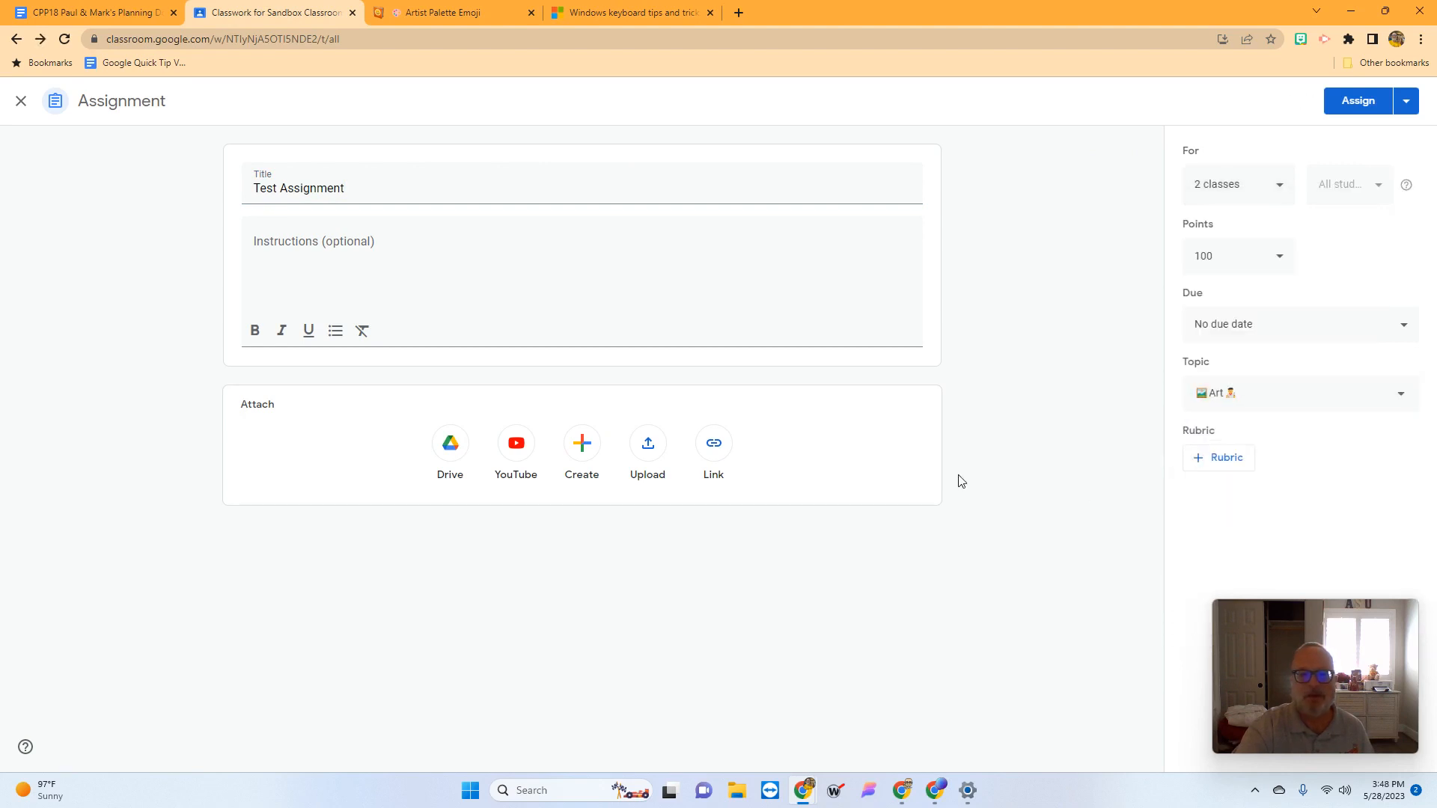
{"action": "left_click", "coordinate": [263, 241]}
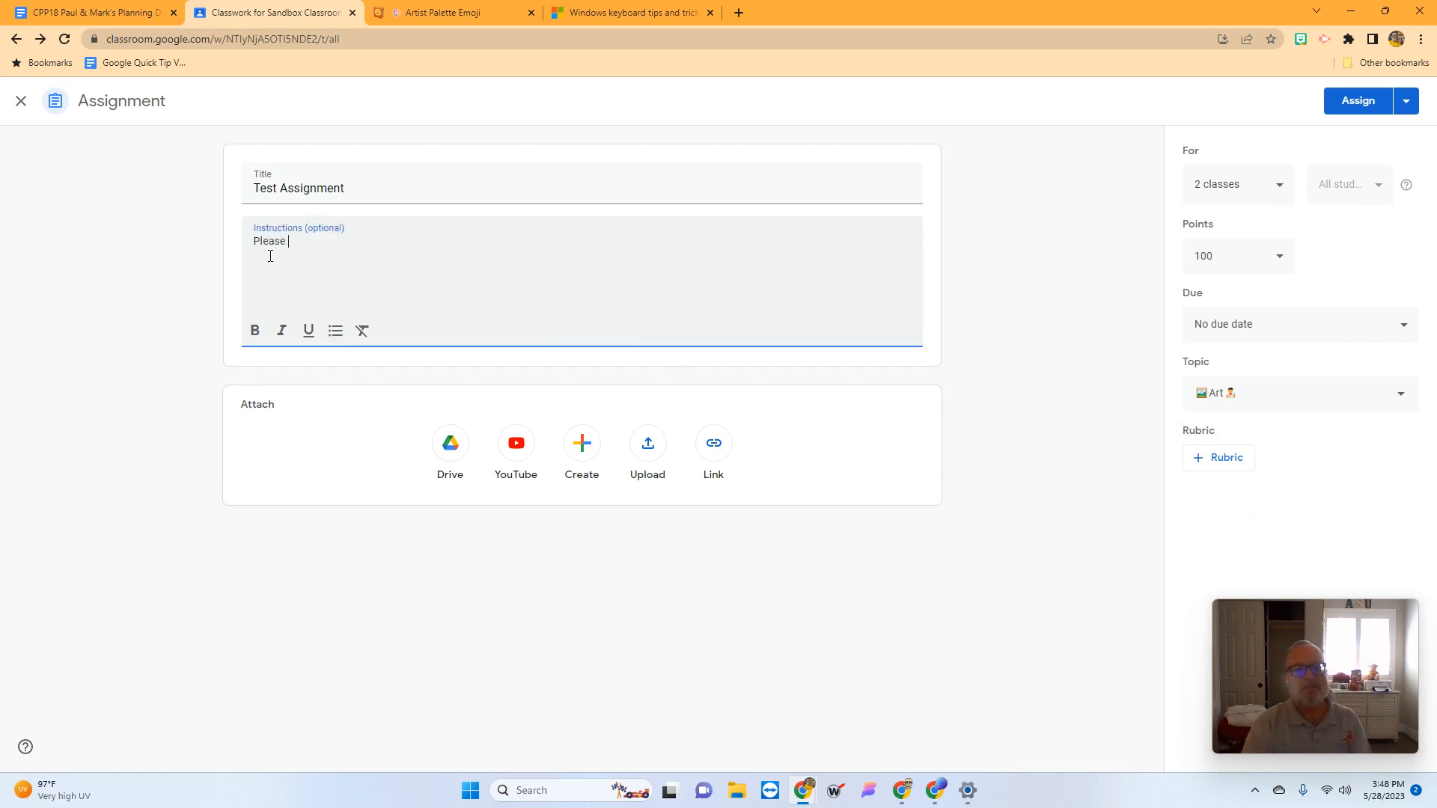
{"action": "type", "text": "Please do your best!"}
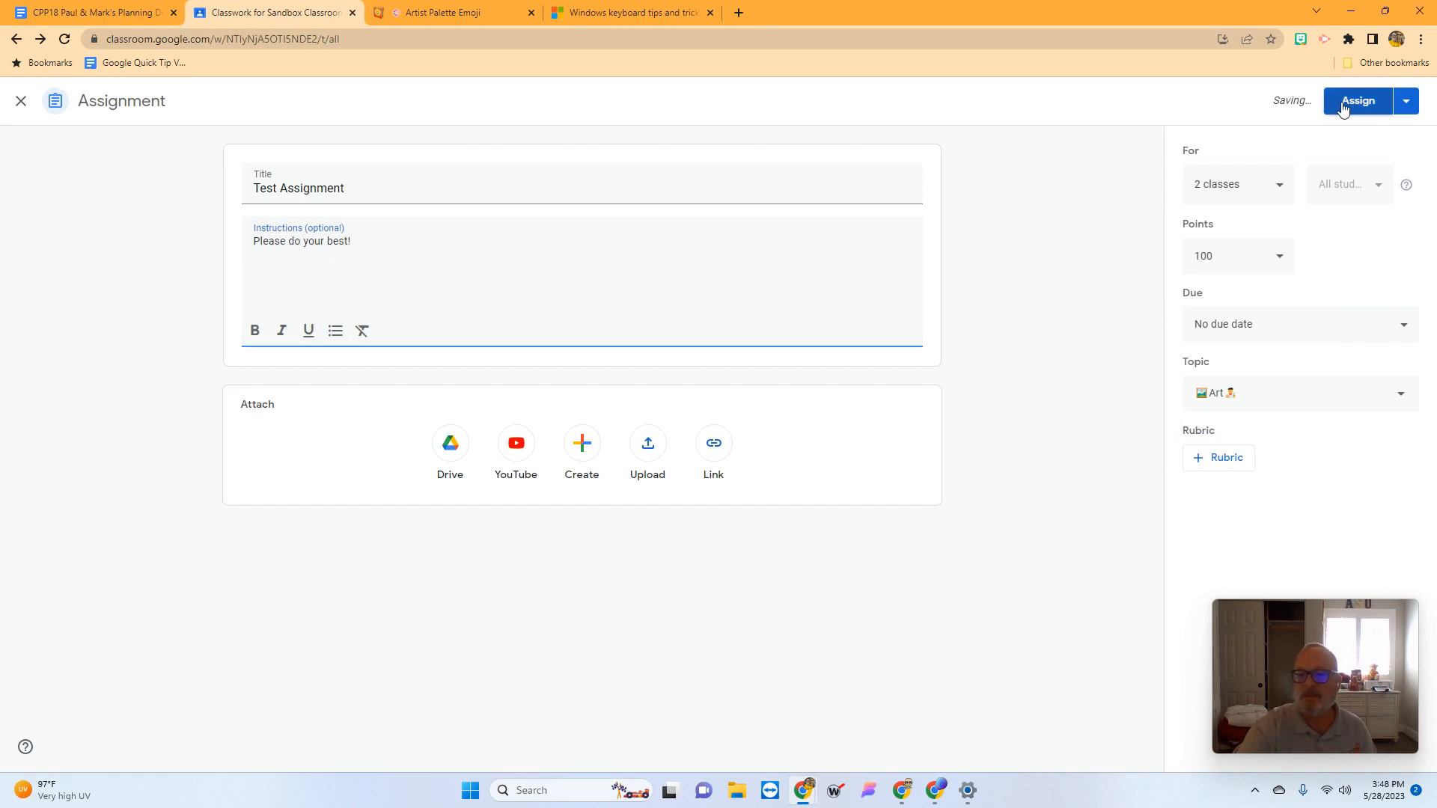
{"action": "left_click", "coordinate": [1342, 105]}
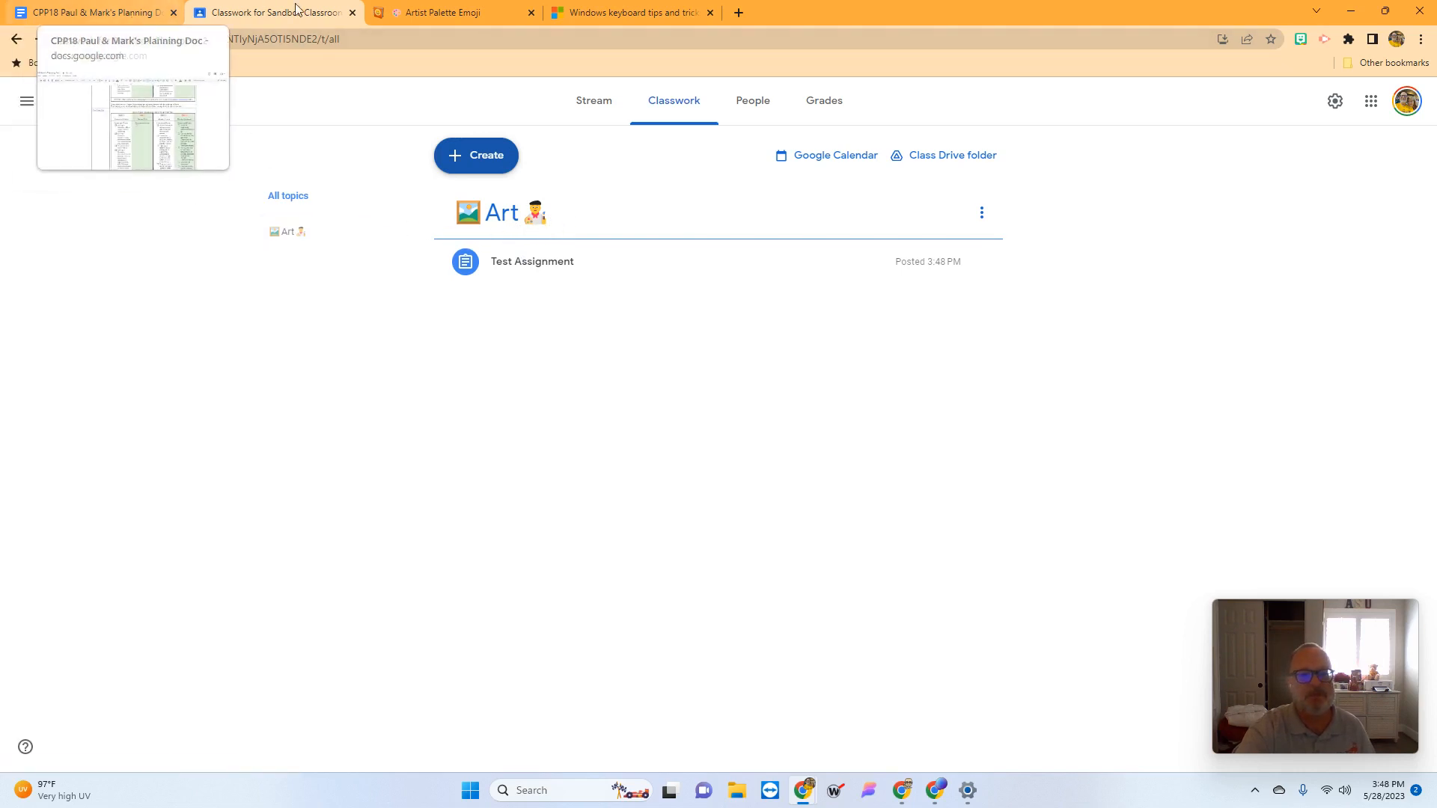
- Switch to Sandbox Classroom and check its classwork for Test Assignment under the Art topic
{"action": "left_click", "coordinate": [673, 97]}
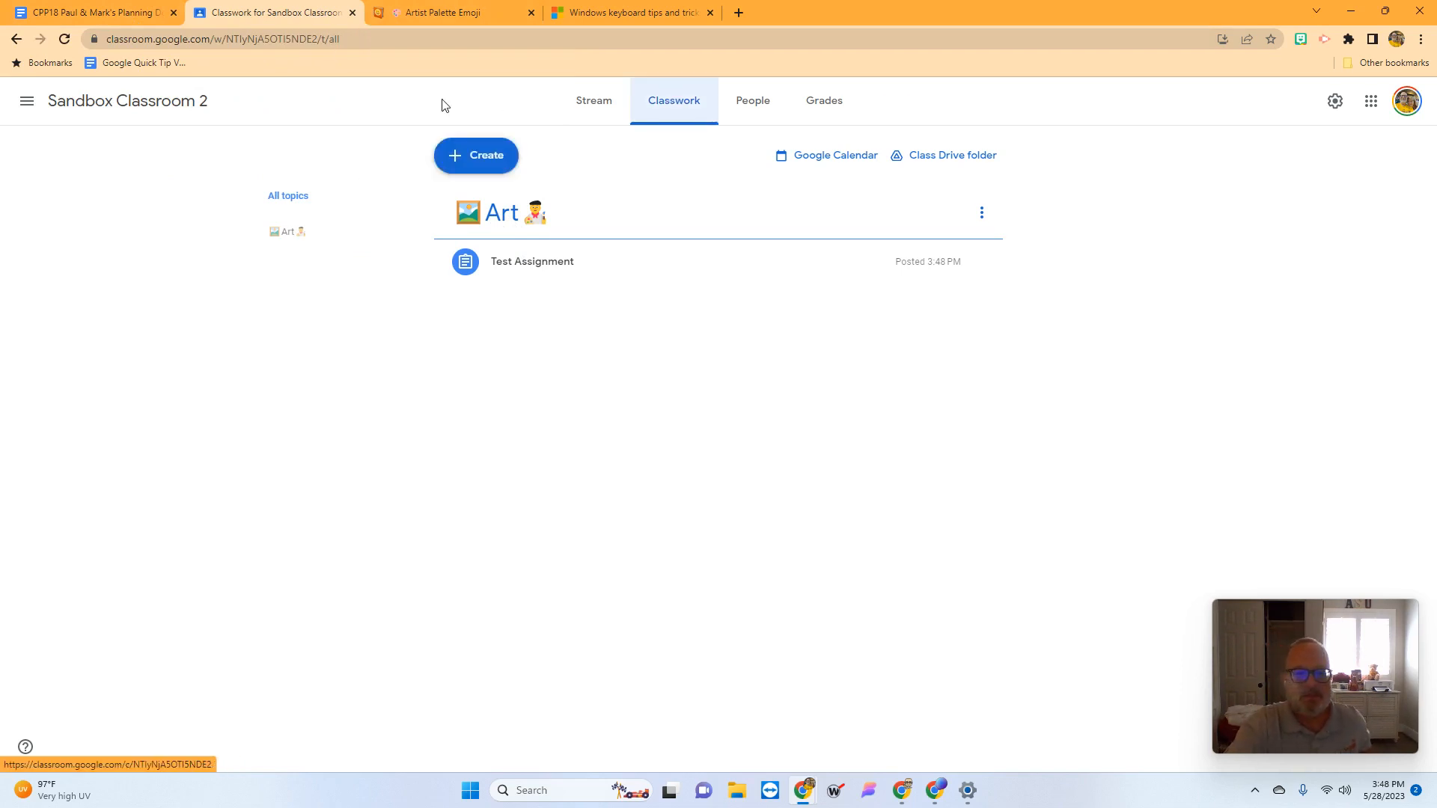
{"action": "left_click", "coordinate": [28, 111]}
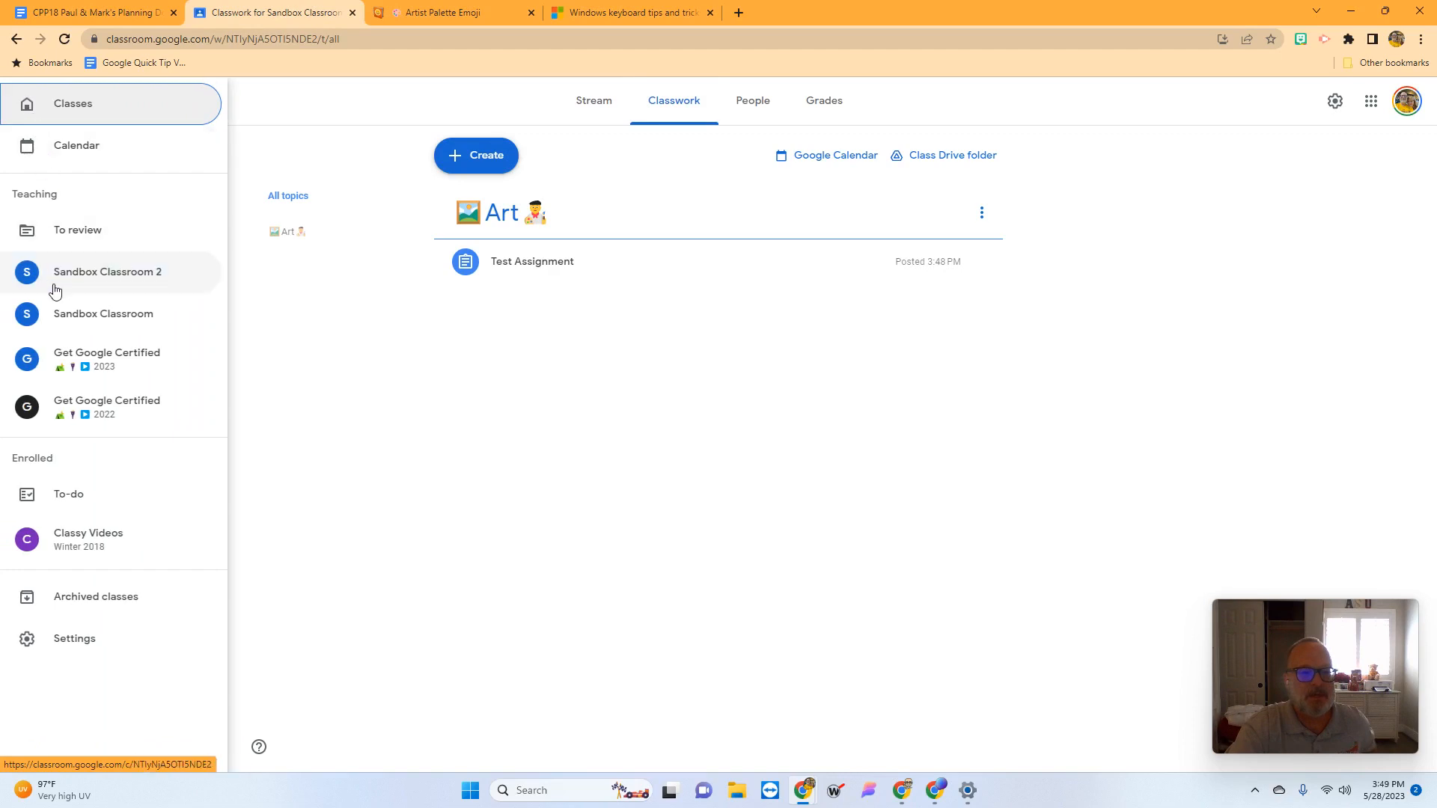
{"action": "left_click", "coordinate": [69, 322]}
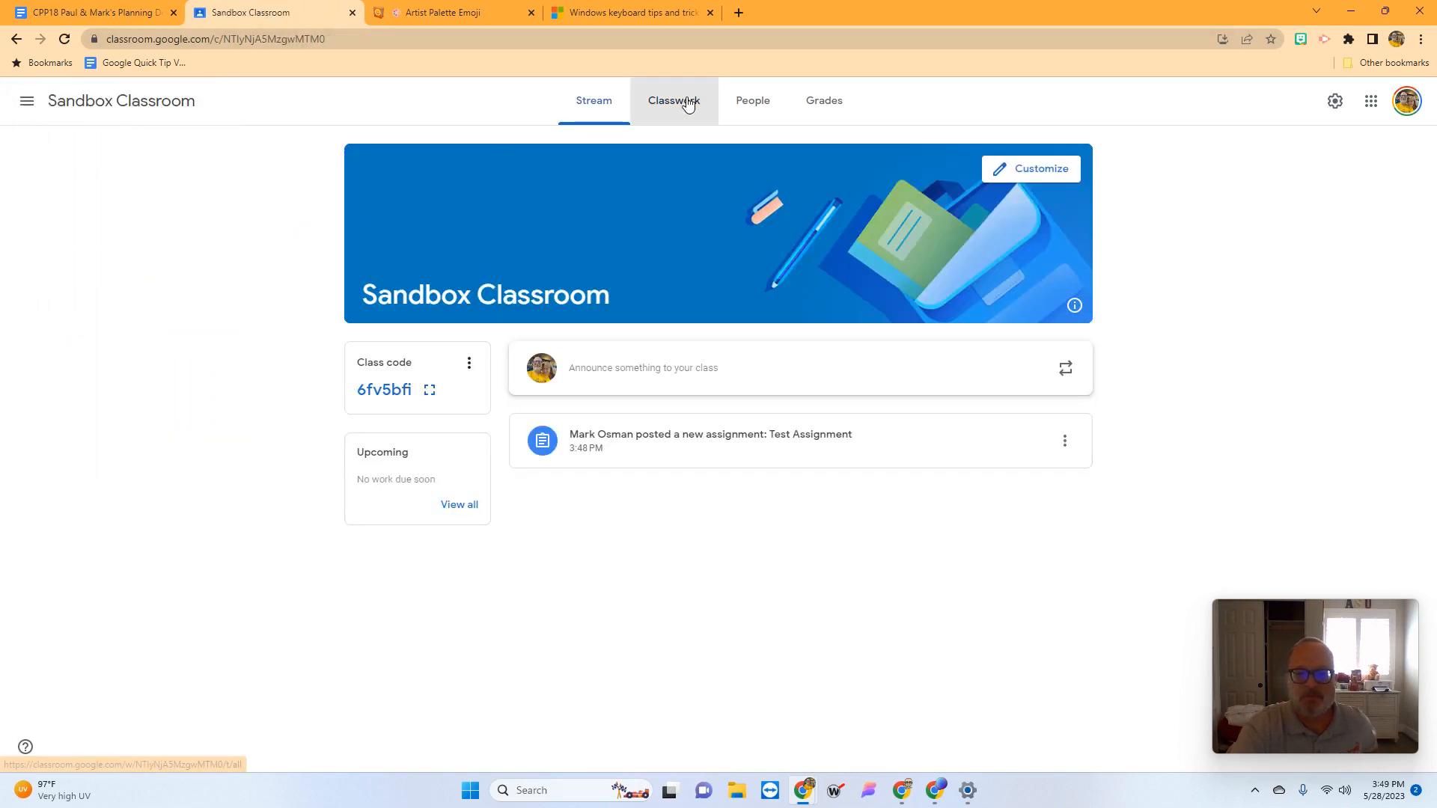
{"action": "left_click", "coordinate": [679, 104]}
{"action": "scroll", "coordinate": [527, 358], "scroll_direction": "down", "scroll_amount": 1}
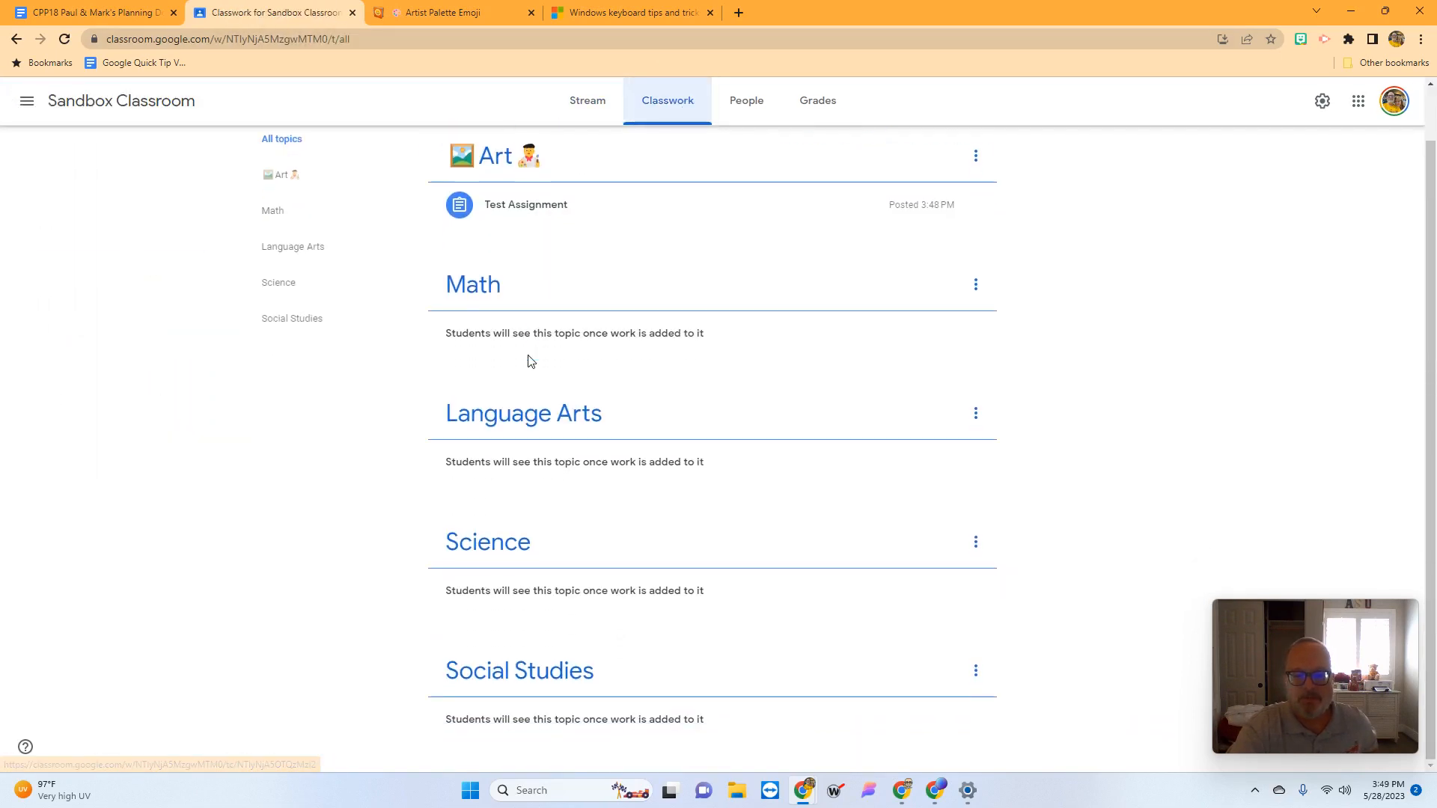
{"action": "left_click", "coordinate": [316, 231]}
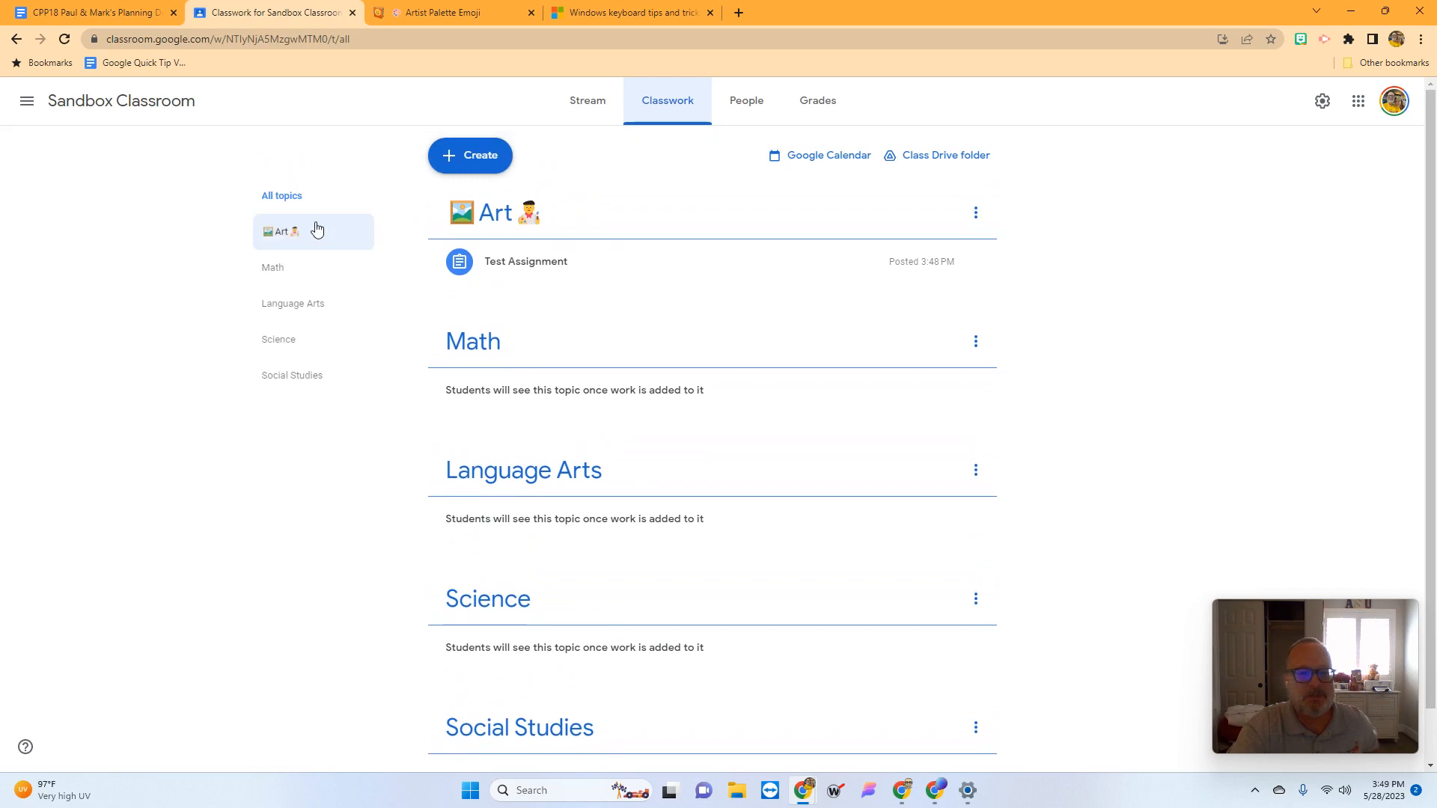
- Return to the classwork of Sandbox Classroom 2 and add a topic named "Week 1"
{"action": "left_click", "coordinate": [27, 101]}
{"action": "left_click", "coordinate": [83, 274]}
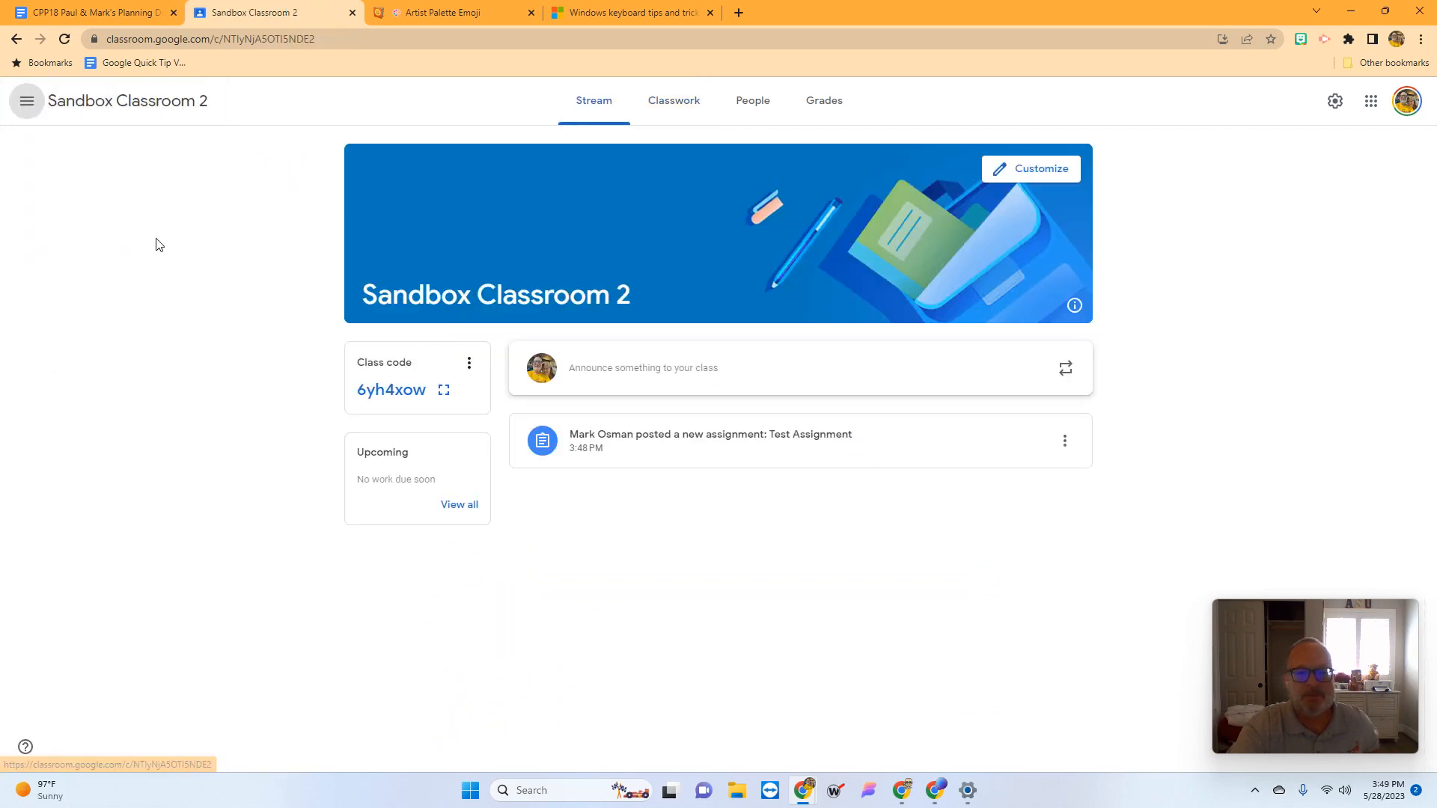
{"action": "left_click", "coordinate": [689, 104]}
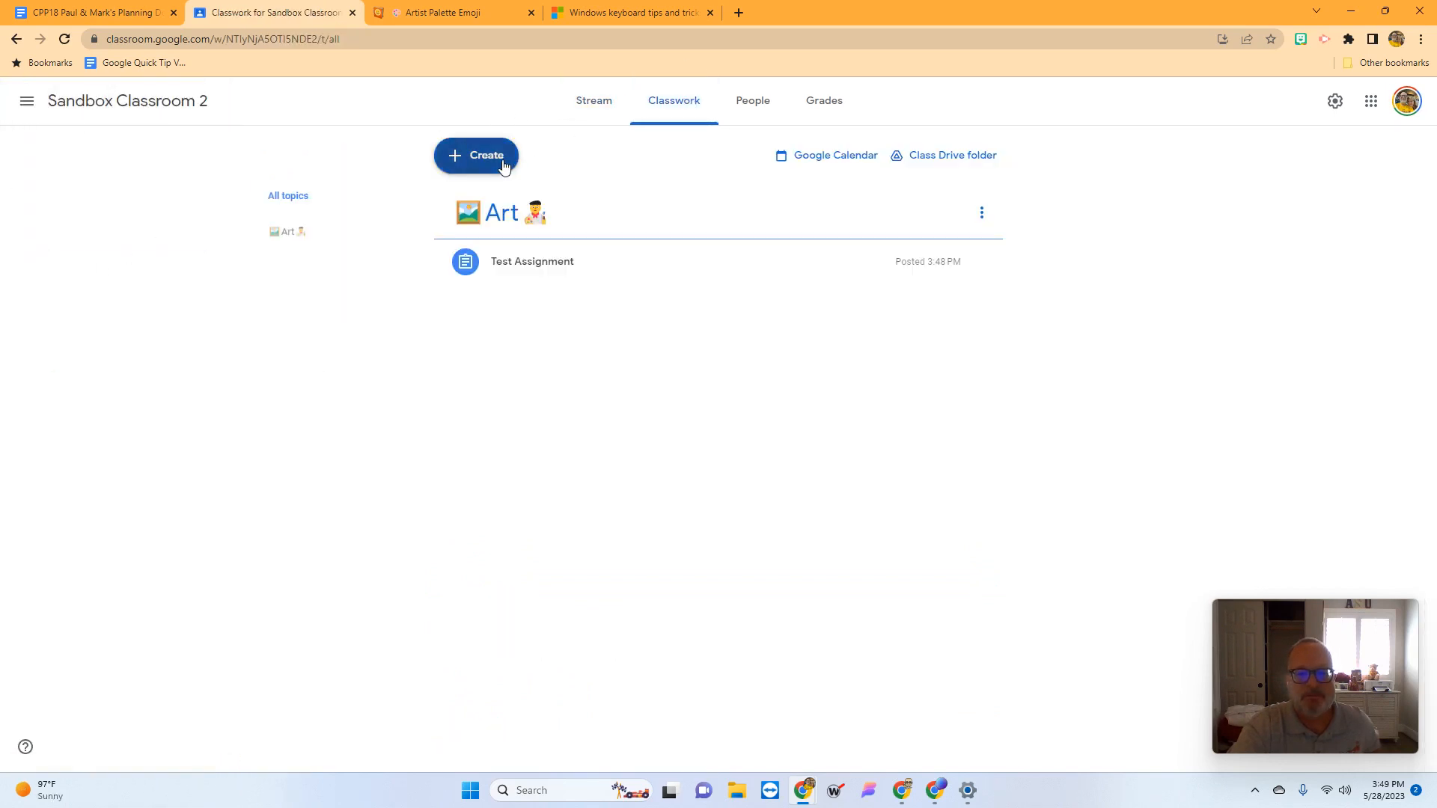
{"action": "left_click", "coordinate": [502, 163]}
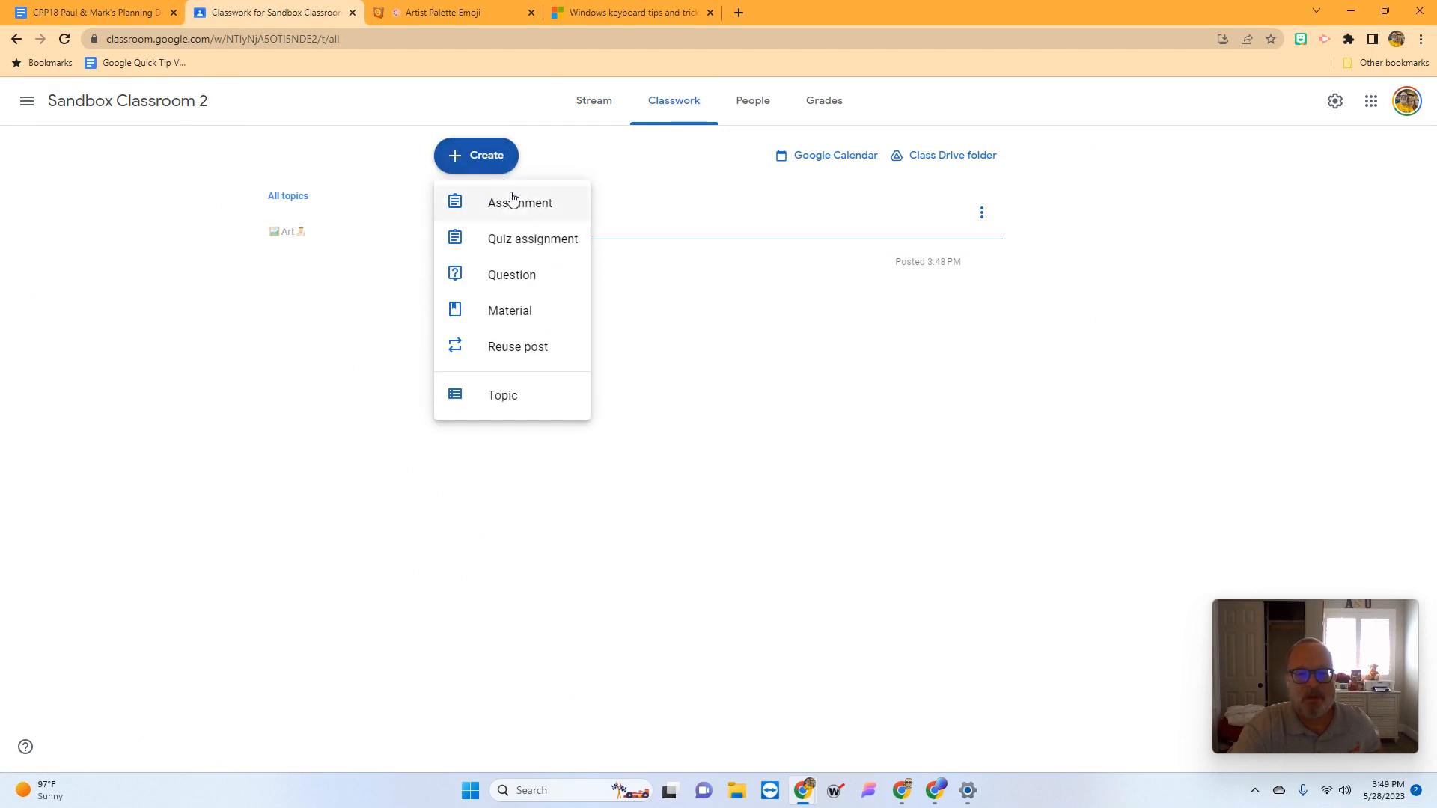
{"action": "left_click", "coordinate": [506, 395]}
{"action": "left_click", "coordinate": [693, 417]}
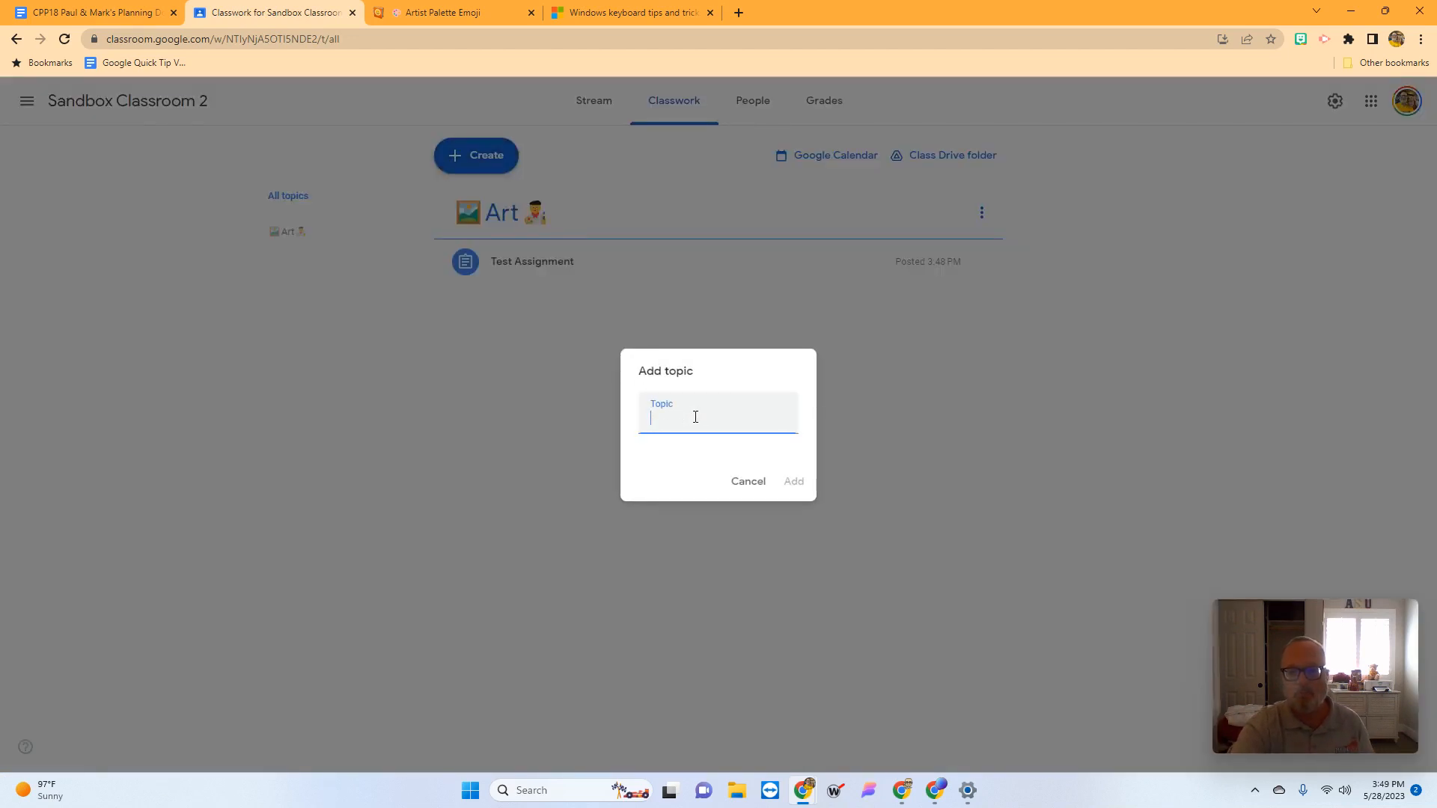
{"action": "type", "text": "Week 1"}
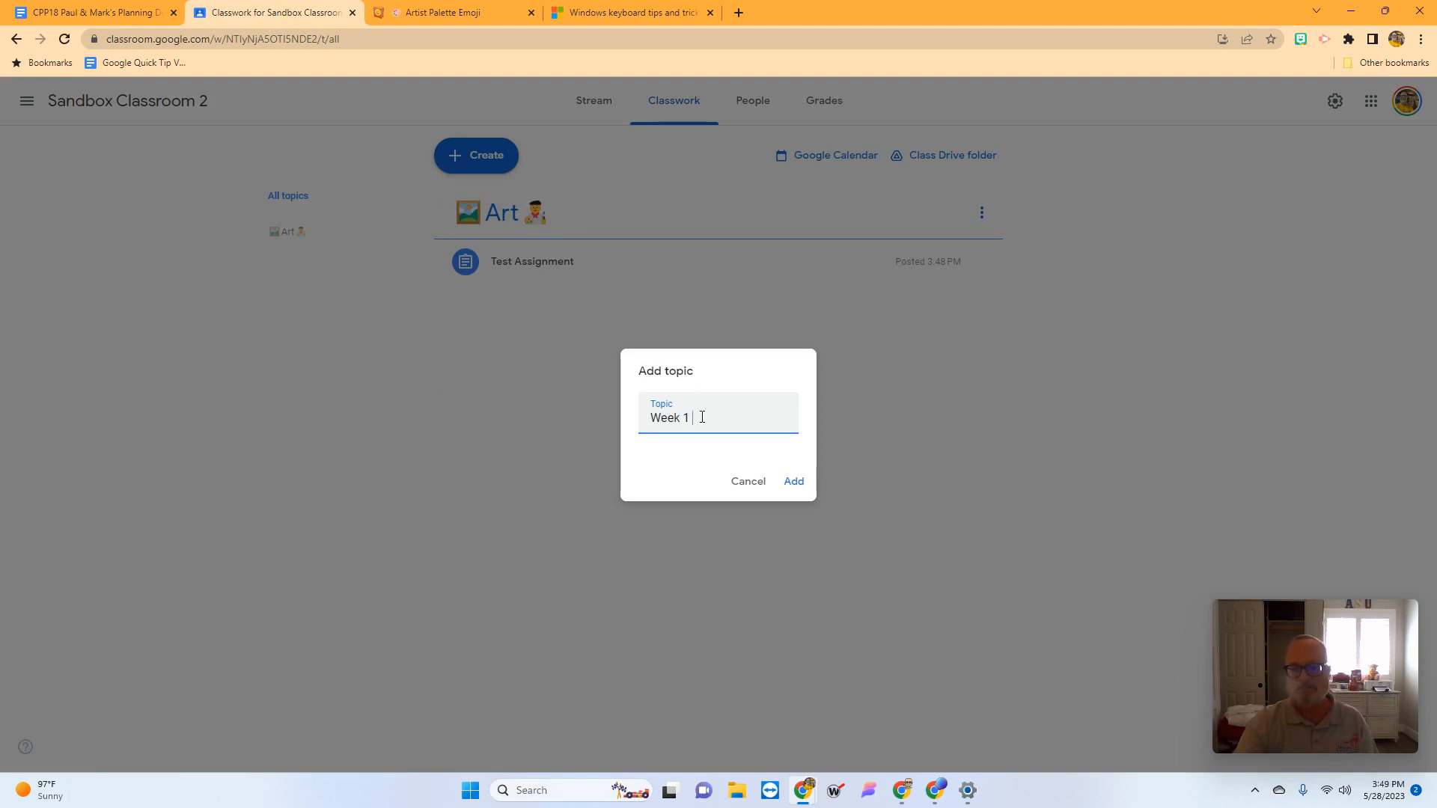
{"action": "left_click", "coordinate": [796, 481]}
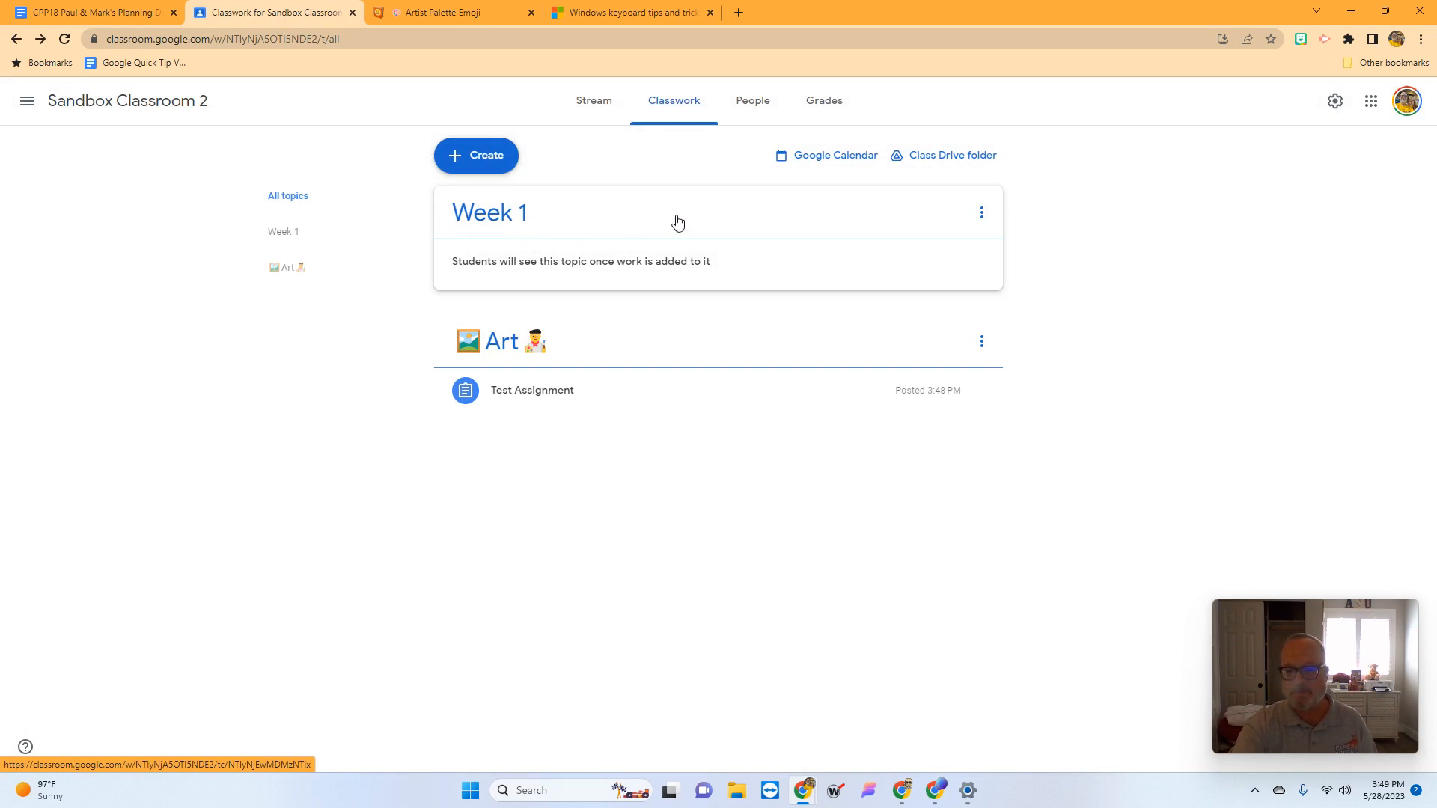
- Add another topic named "World War 2" to the classwork of Sandbox Classroom 2
{"action": "left_click", "coordinate": [480, 157]}
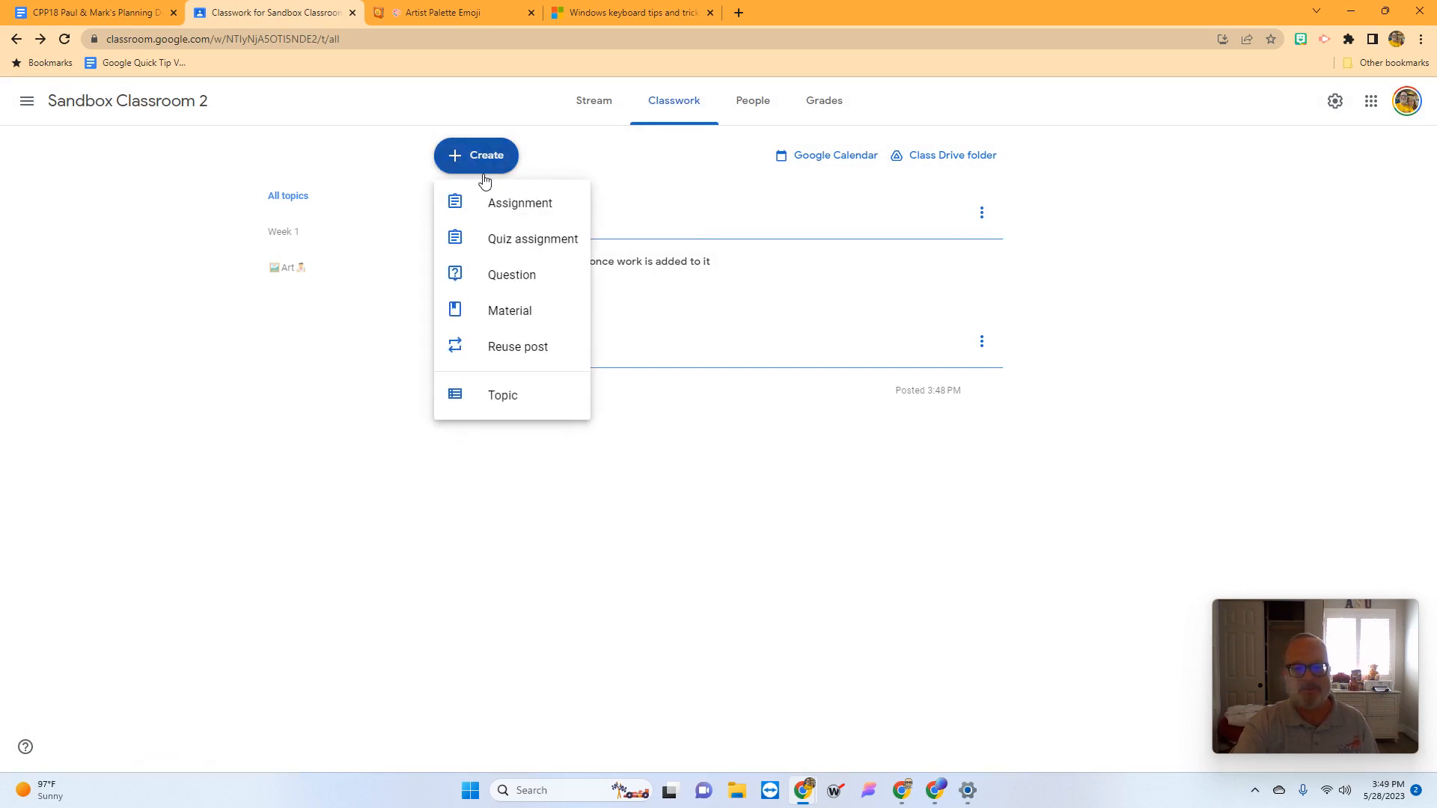
{"action": "left_click", "coordinate": [496, 397]}
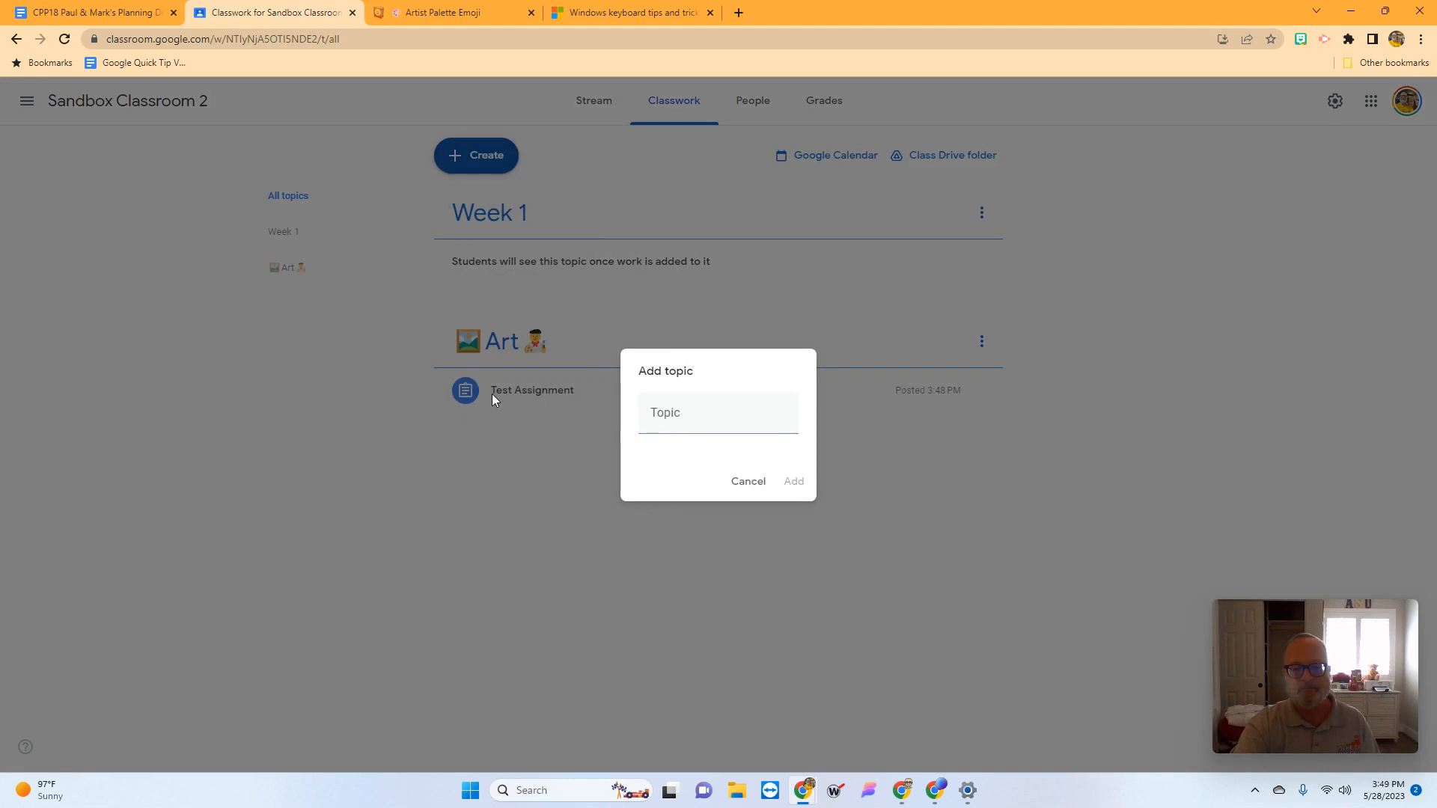
{"action": "left_click", "coordinate": [667, 411]}
{"action": "type", "text": "W"}
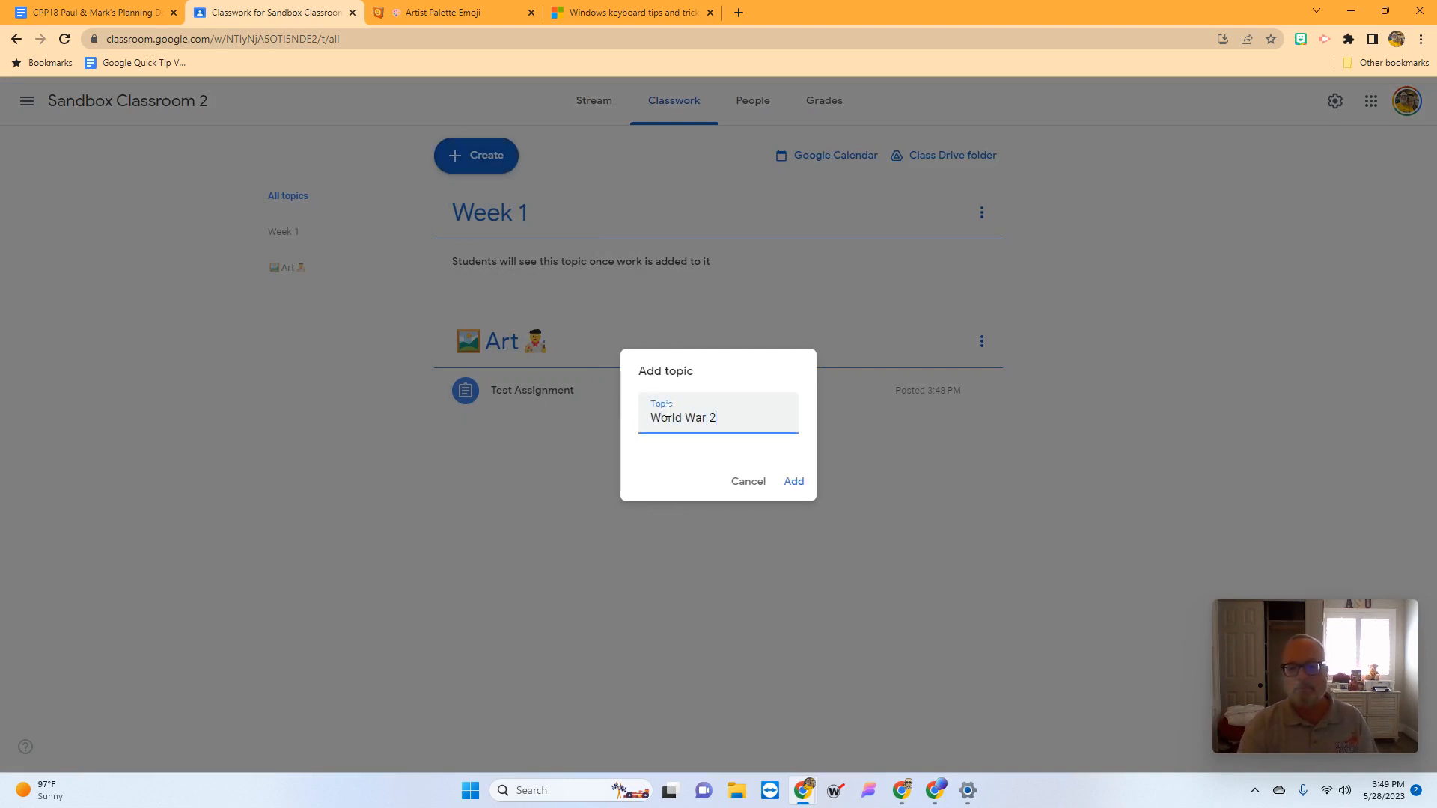
{"action": "type", "text": "orld War 2"}
{"action": "left_click", "coordinate": [801, 481]}
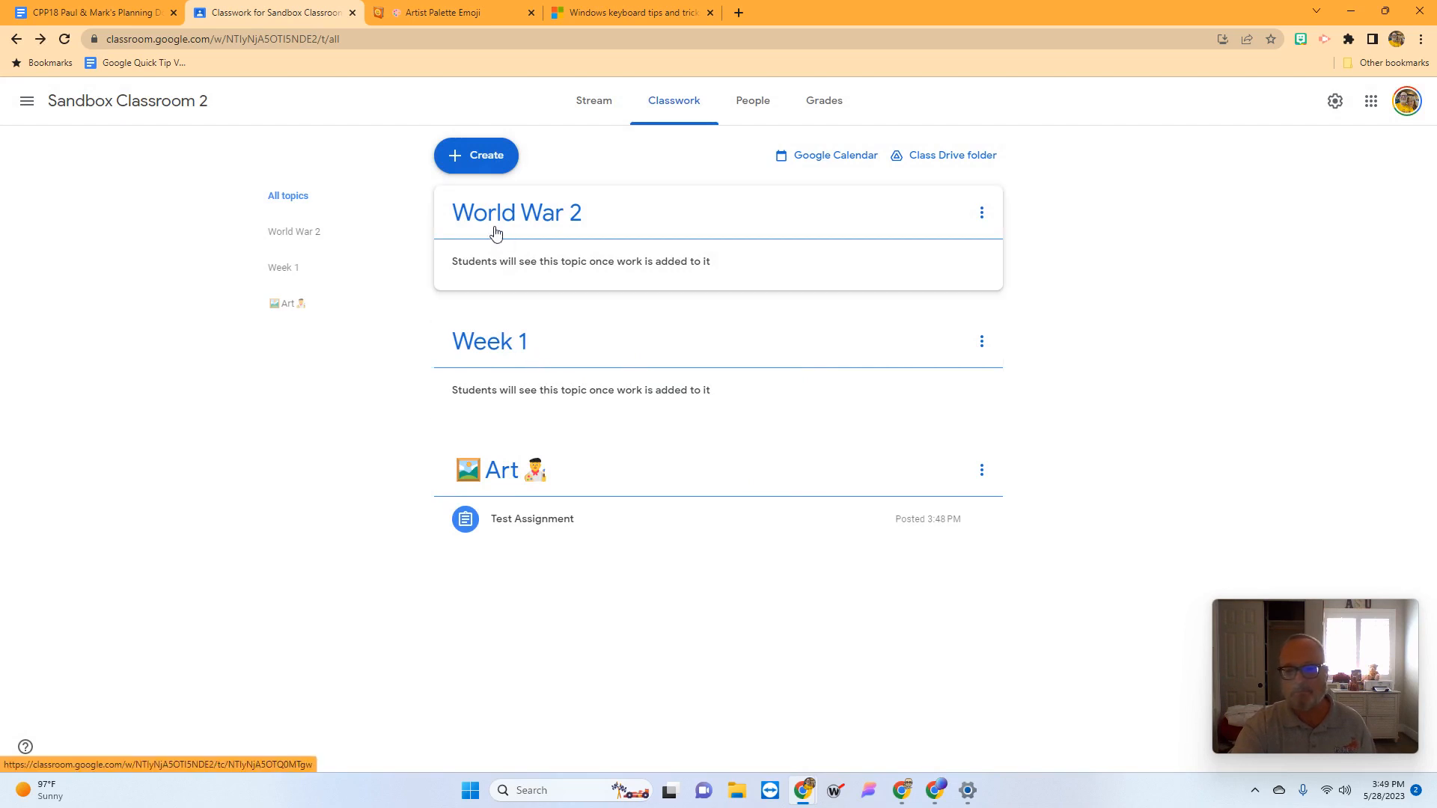
- Start renaming the World War 2 topic and insert the warning sign emoji from a "war" search before its name
{"action": "left_click", "coordinate": [981, 216]}
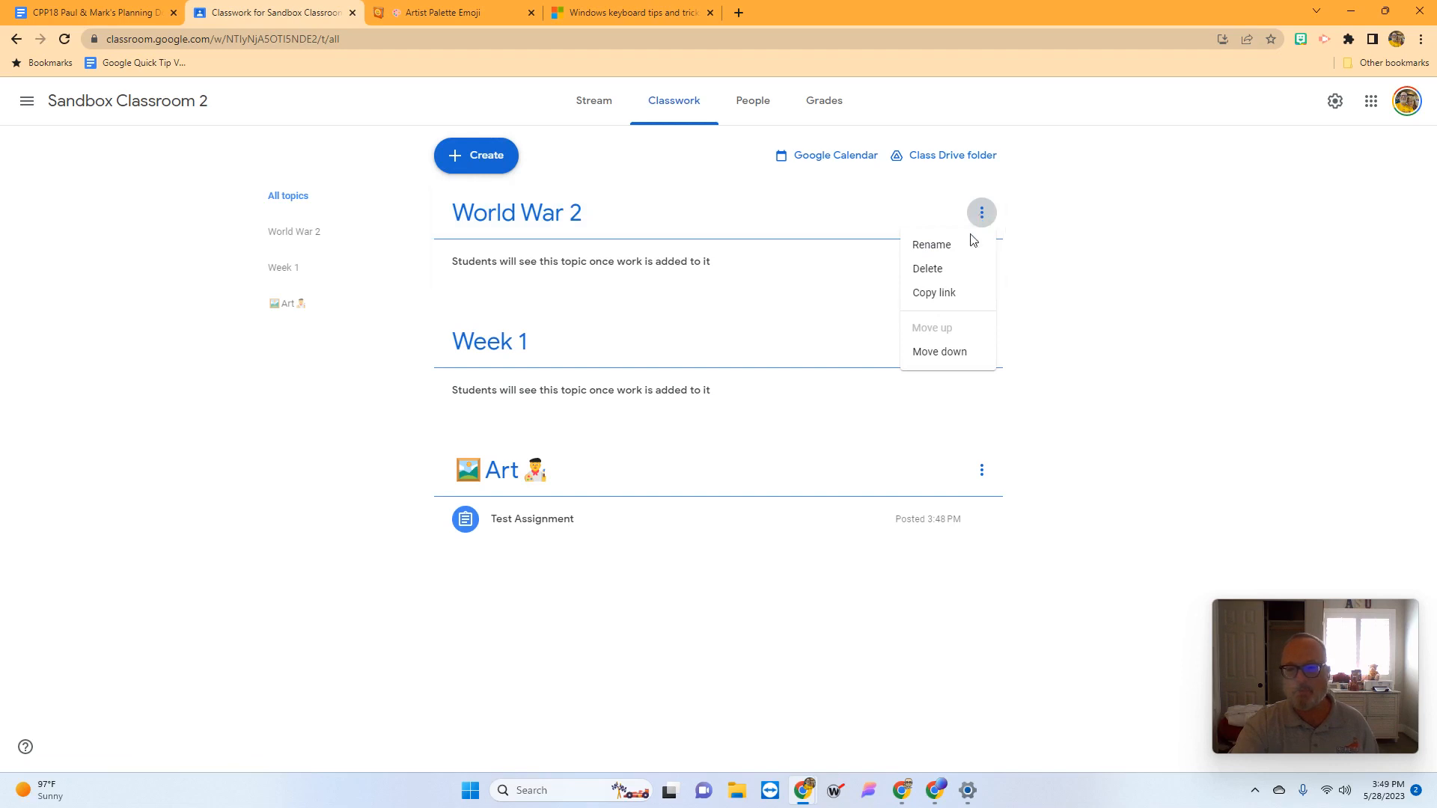
{"action": "left_click", "coordinate": [967, 244]}
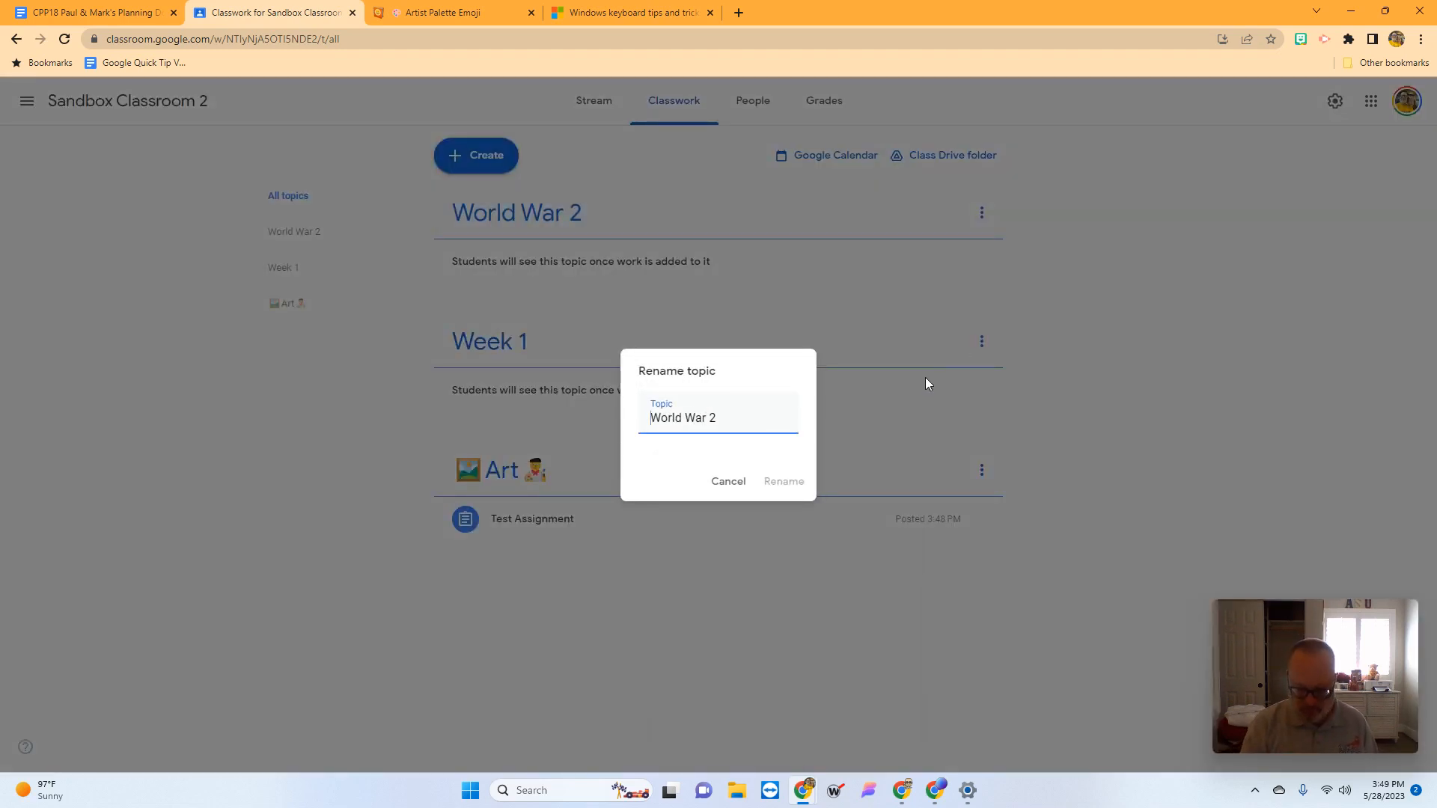
{"action": "key", "text": "super+period"}
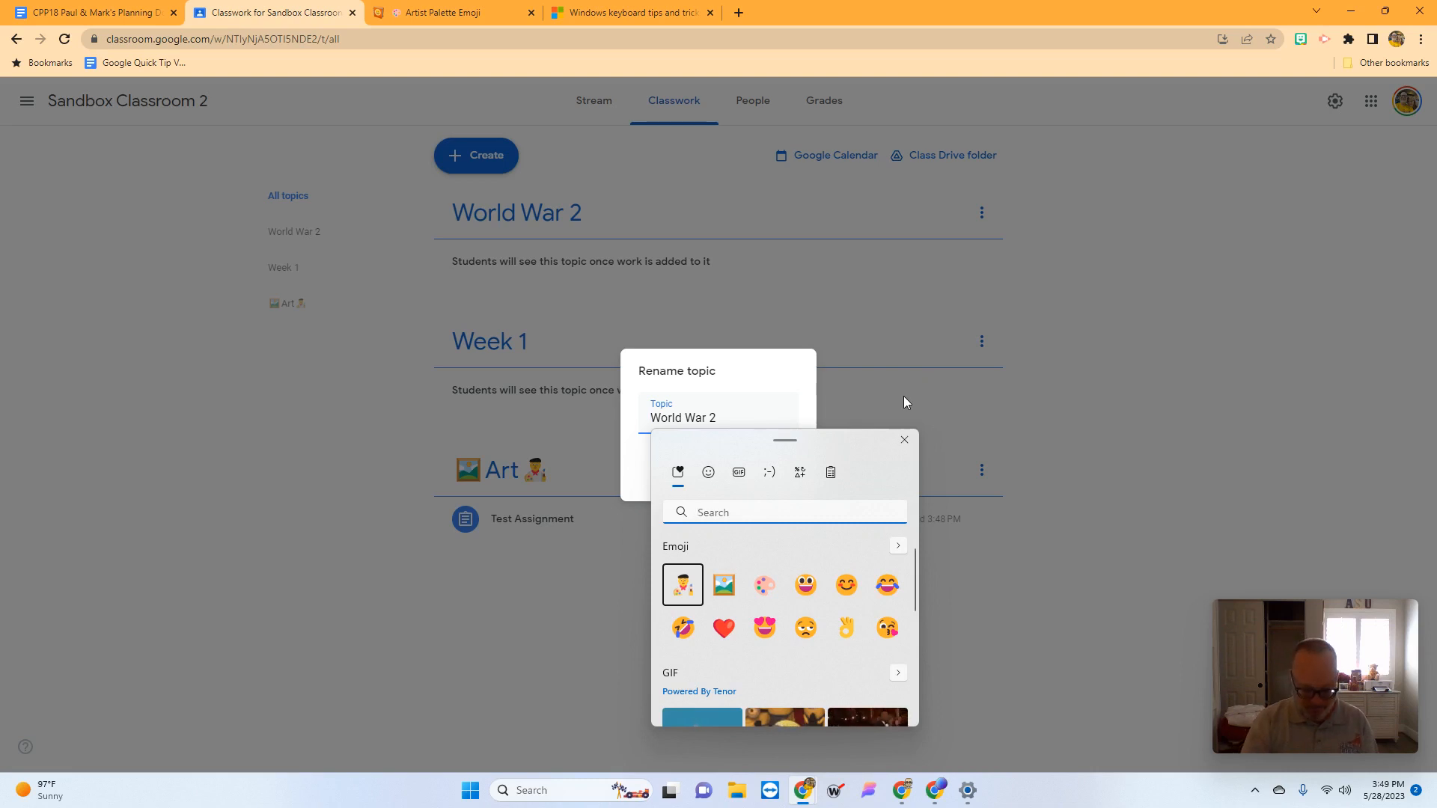
{"action": "type", "text": "war"}
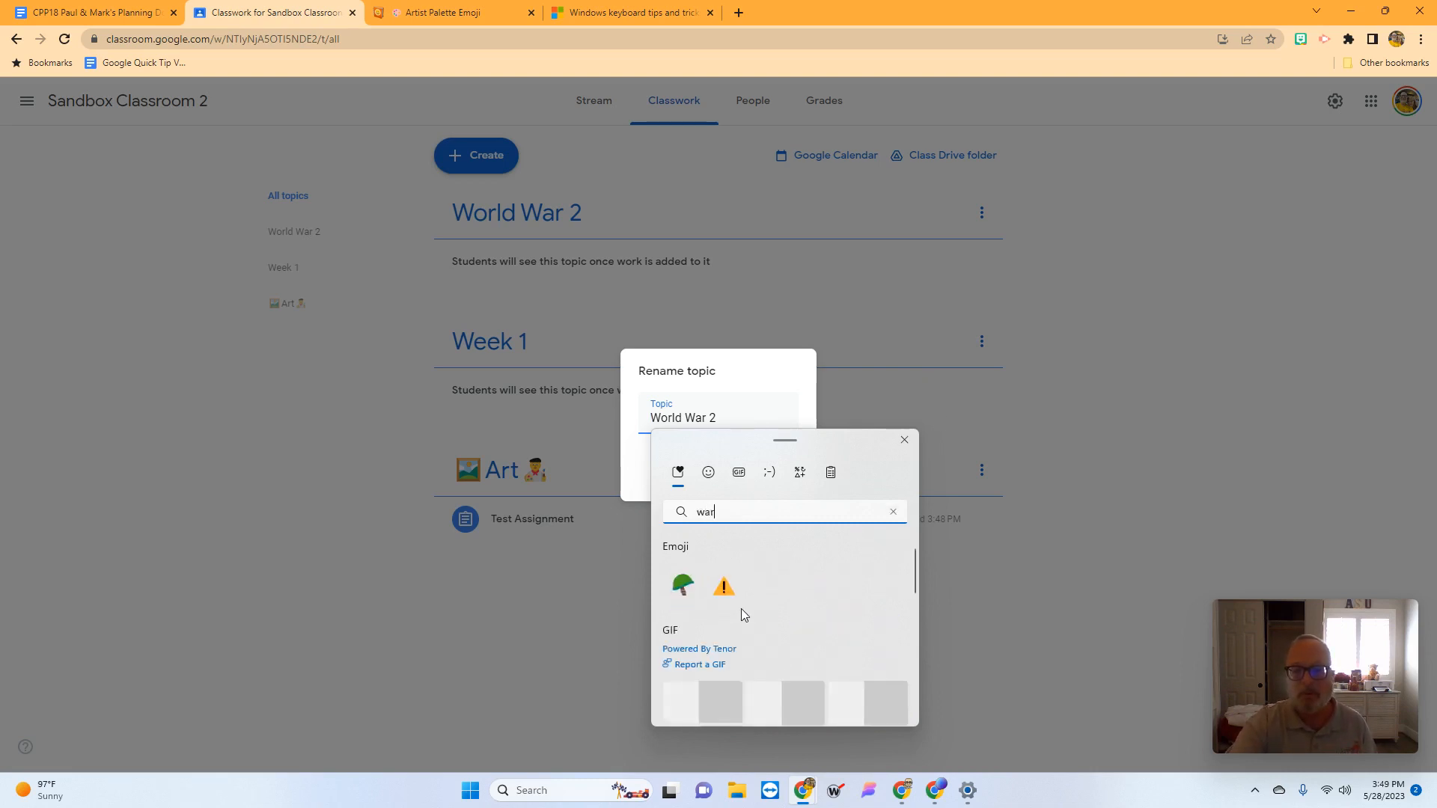
{"action": "left_click_drag", "start_coordinate": [773, 451], "coordinate": [894, 422]}
{"action": "left_click", "coordinate": [847, 569]}
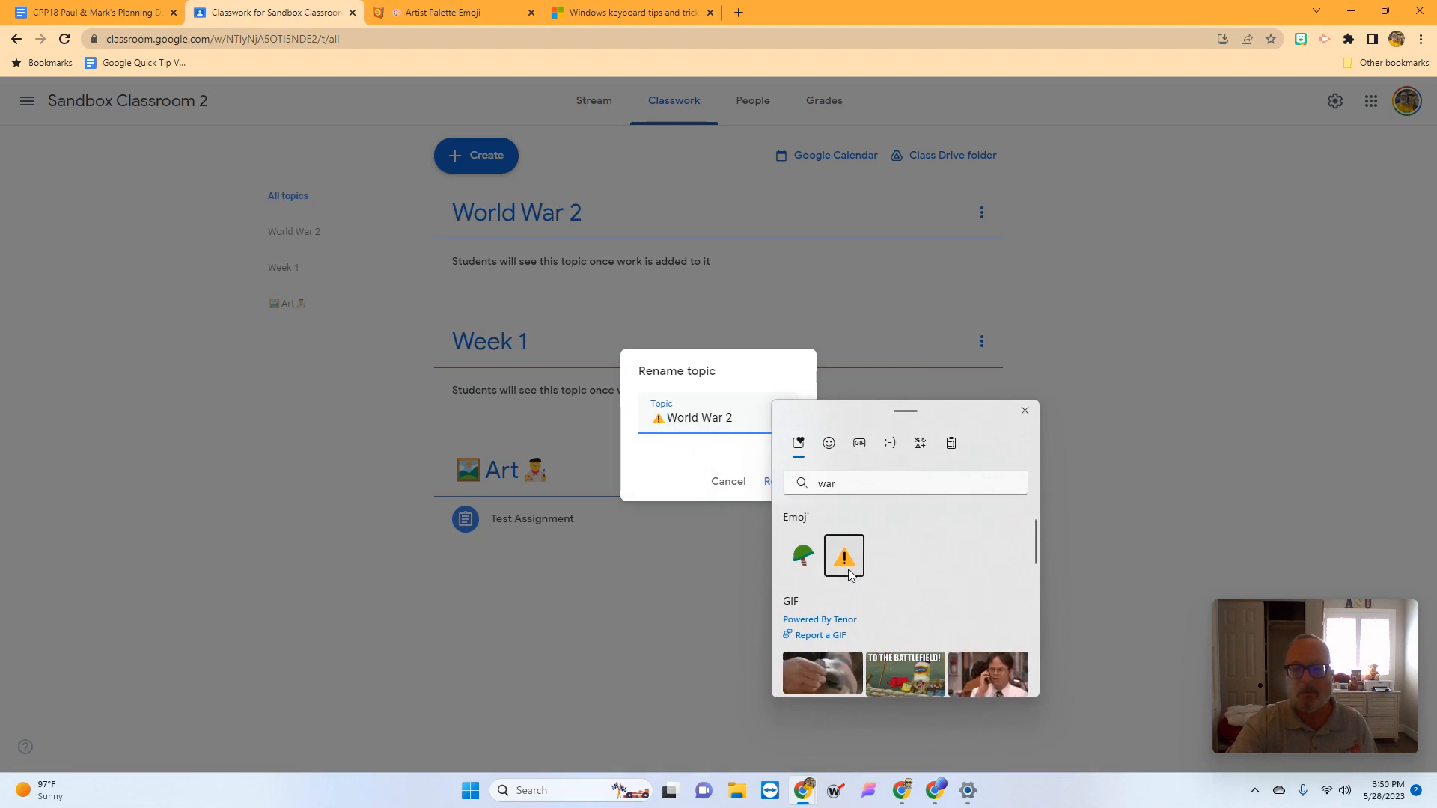
{"action": "left_click", "coordinate": [863, 483]}
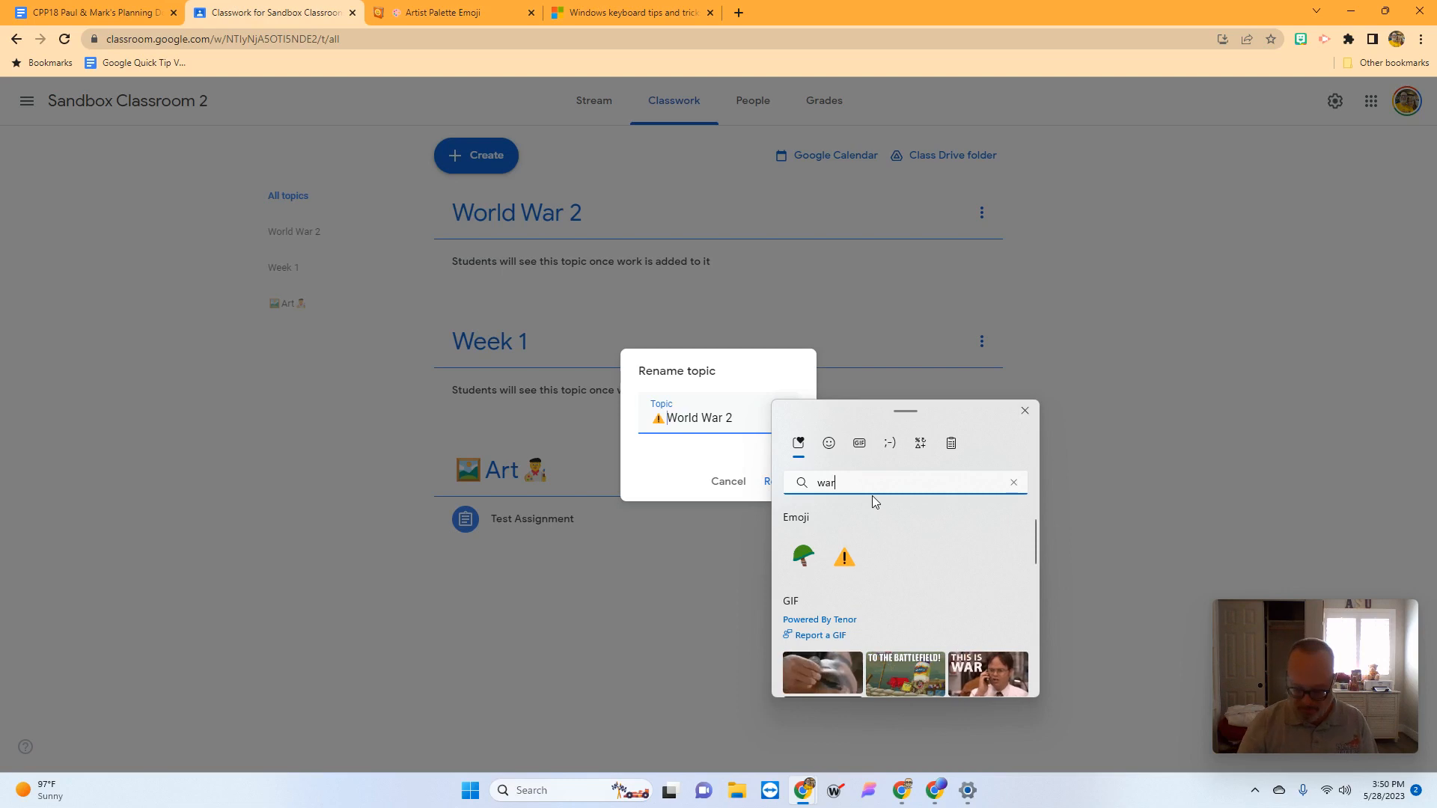
{"action": "key", "text": "BackSpace"}
{"action": "key", "text": "BackSpace"}
{"action": "key", "text": "BackSpace"}
{"action": "type", "text": "2"}
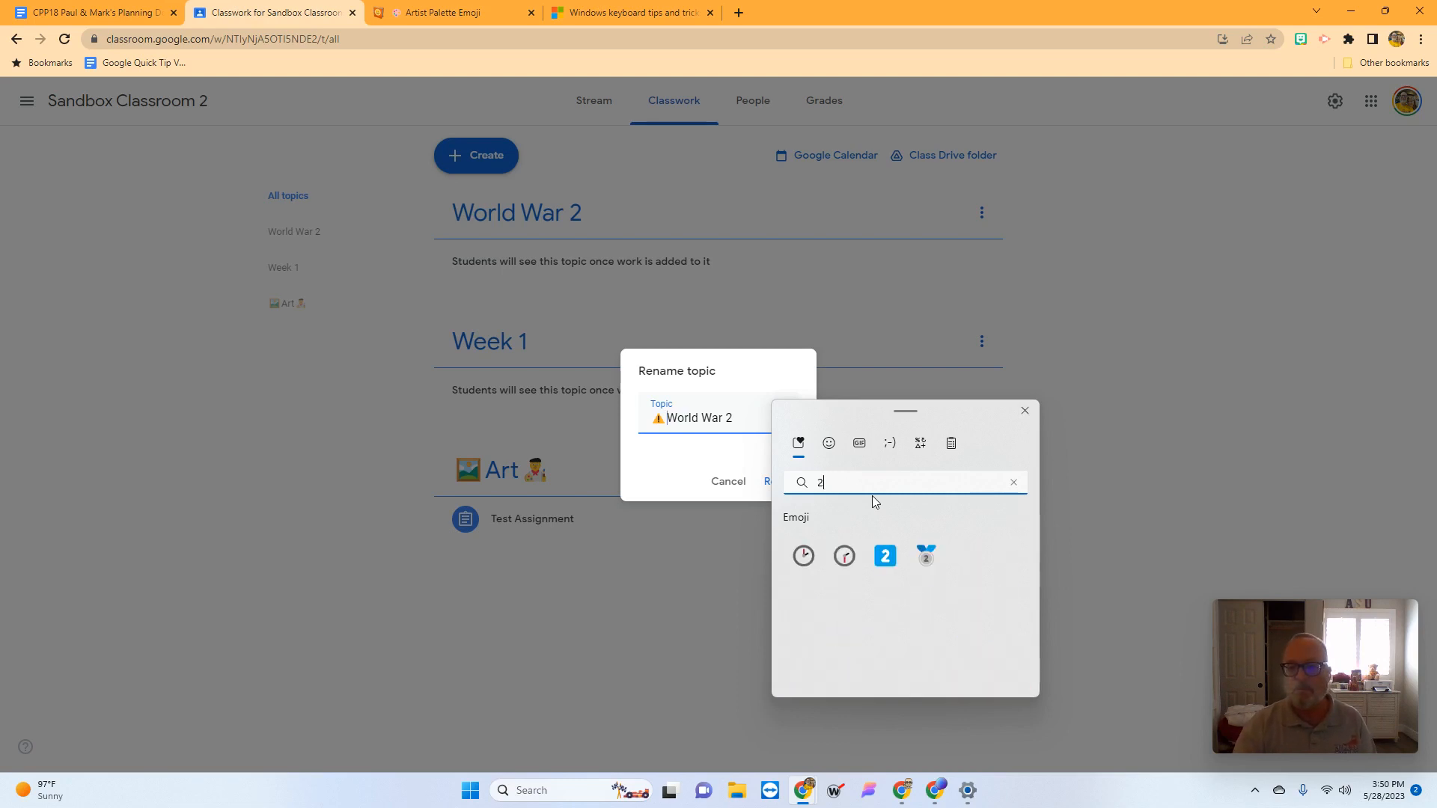
{"action": "key", "text": "Escape"}
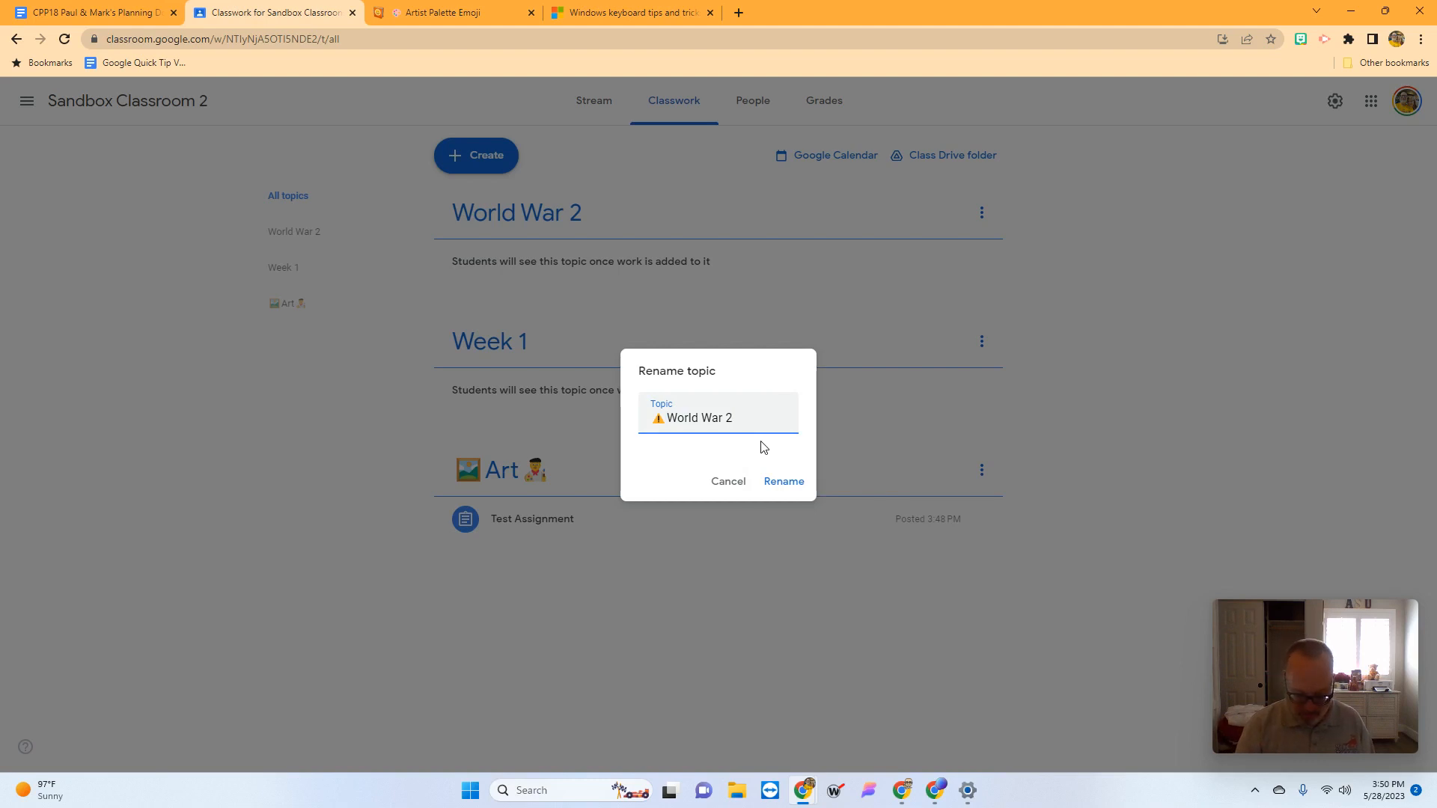
- Insert the boxed number 2 emoji from a "2" search after the name World War 2 and save the renamed topic
{"action": "key", "text": "super+period"}
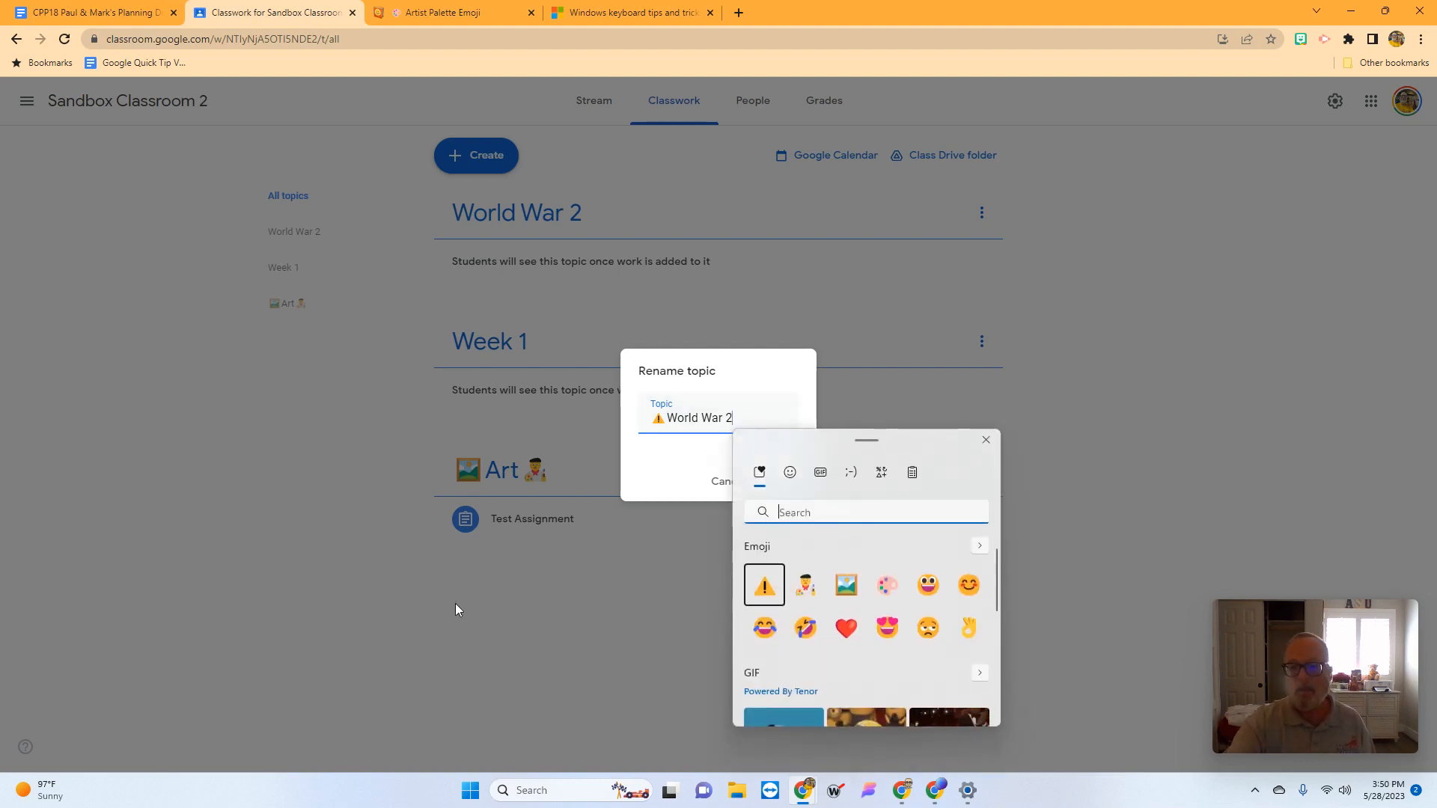
{"action": "type", "text": "2"}
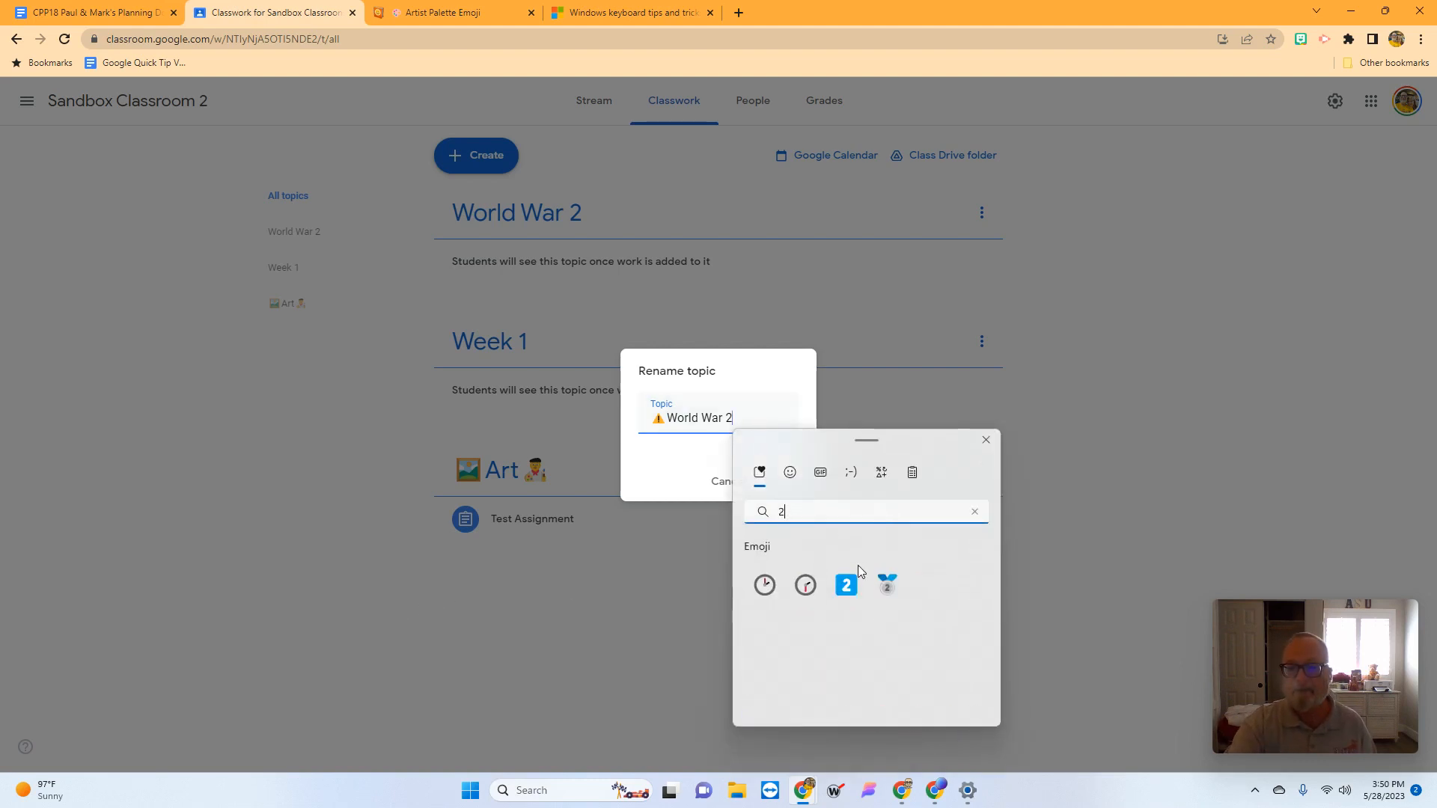
{"action": "left_click", "coordinate": [846, 584]}
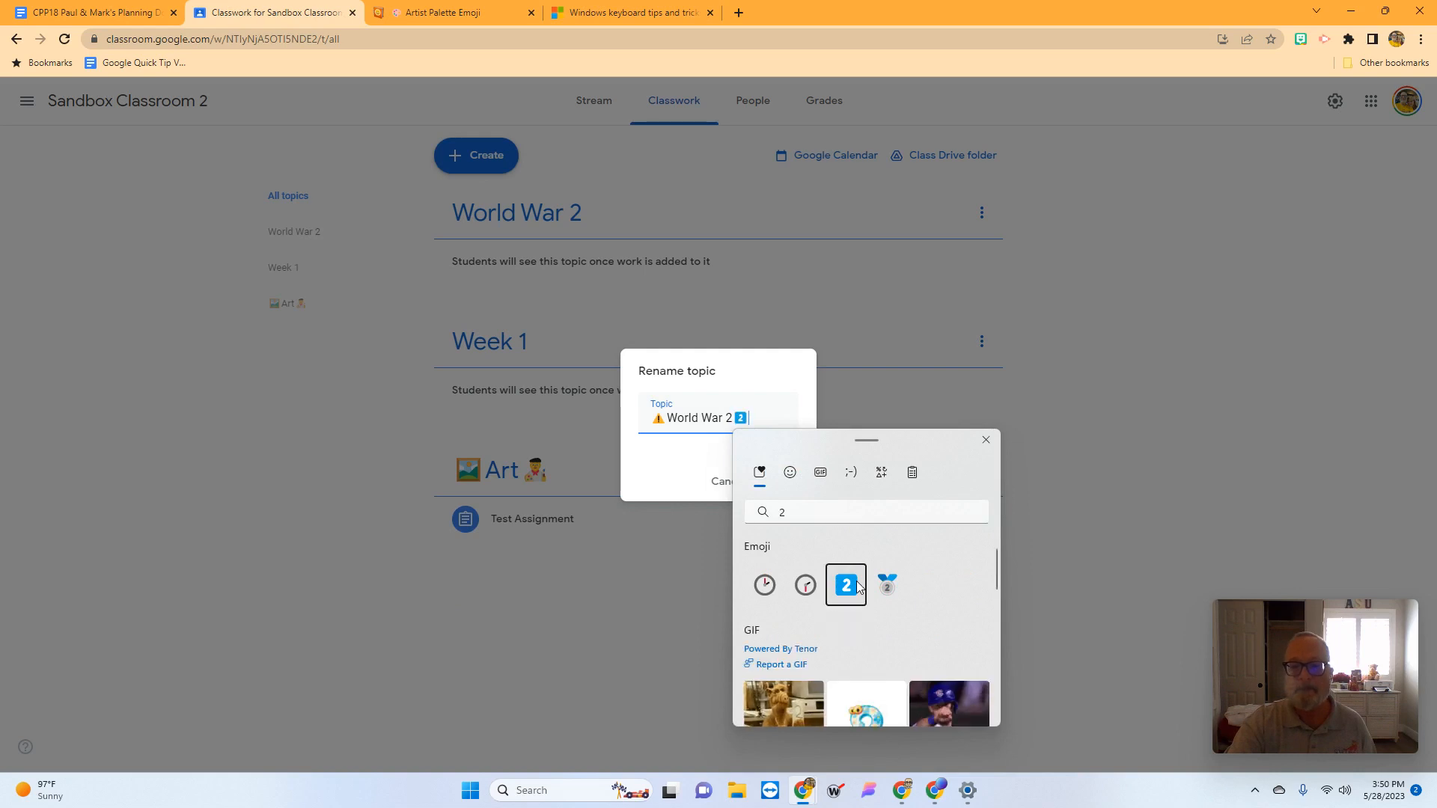
{"action": "left_click", "coordinate": [987, 440]}
{"action": "left_click", "coordinate": [788, 483]}
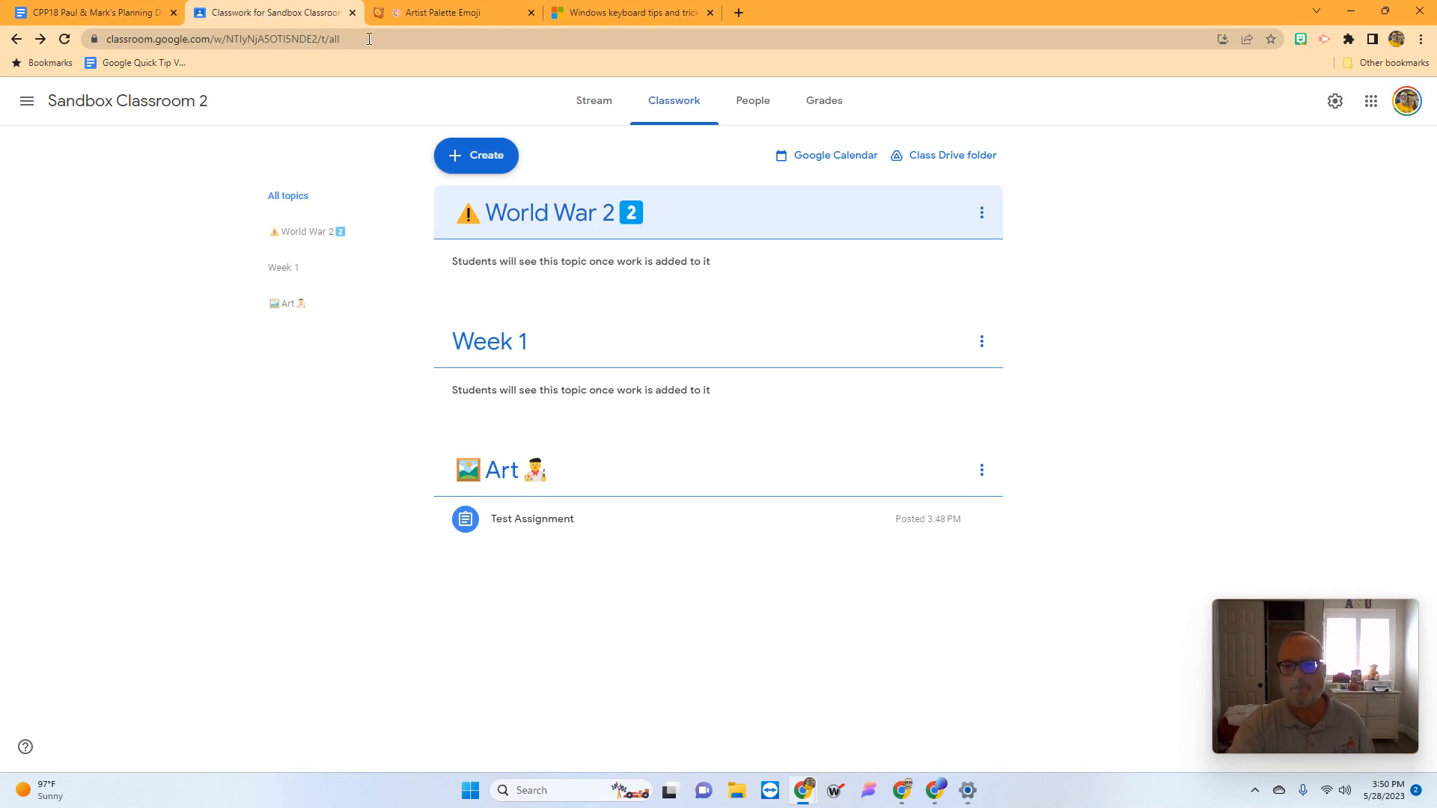
- Add a topic named "Archive" to the classwork and move it to the end of the topics, below Art
{"action": "left_click", "coordinate": [490, 165]}
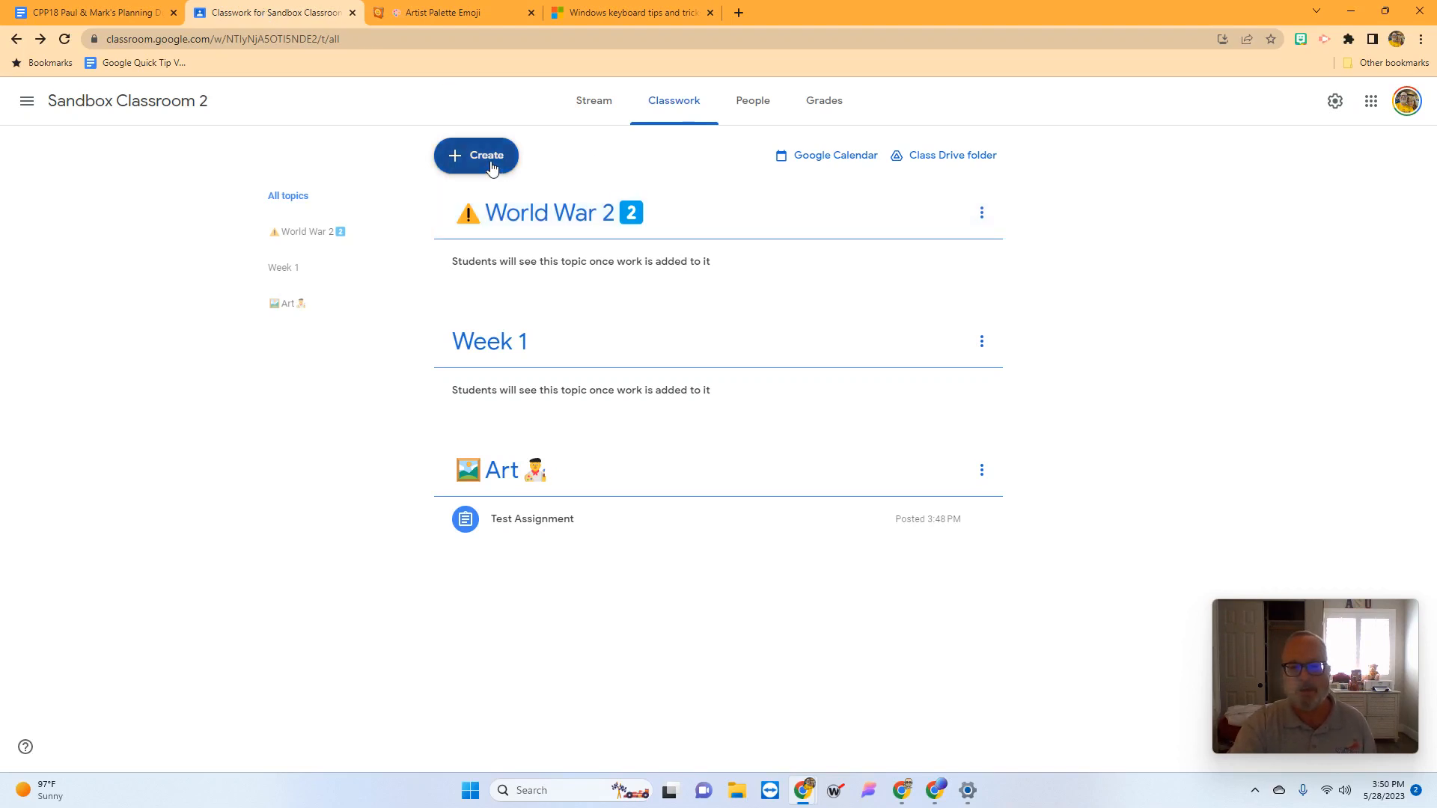
{"action": "left_click", "coordinate": [483, 395]}
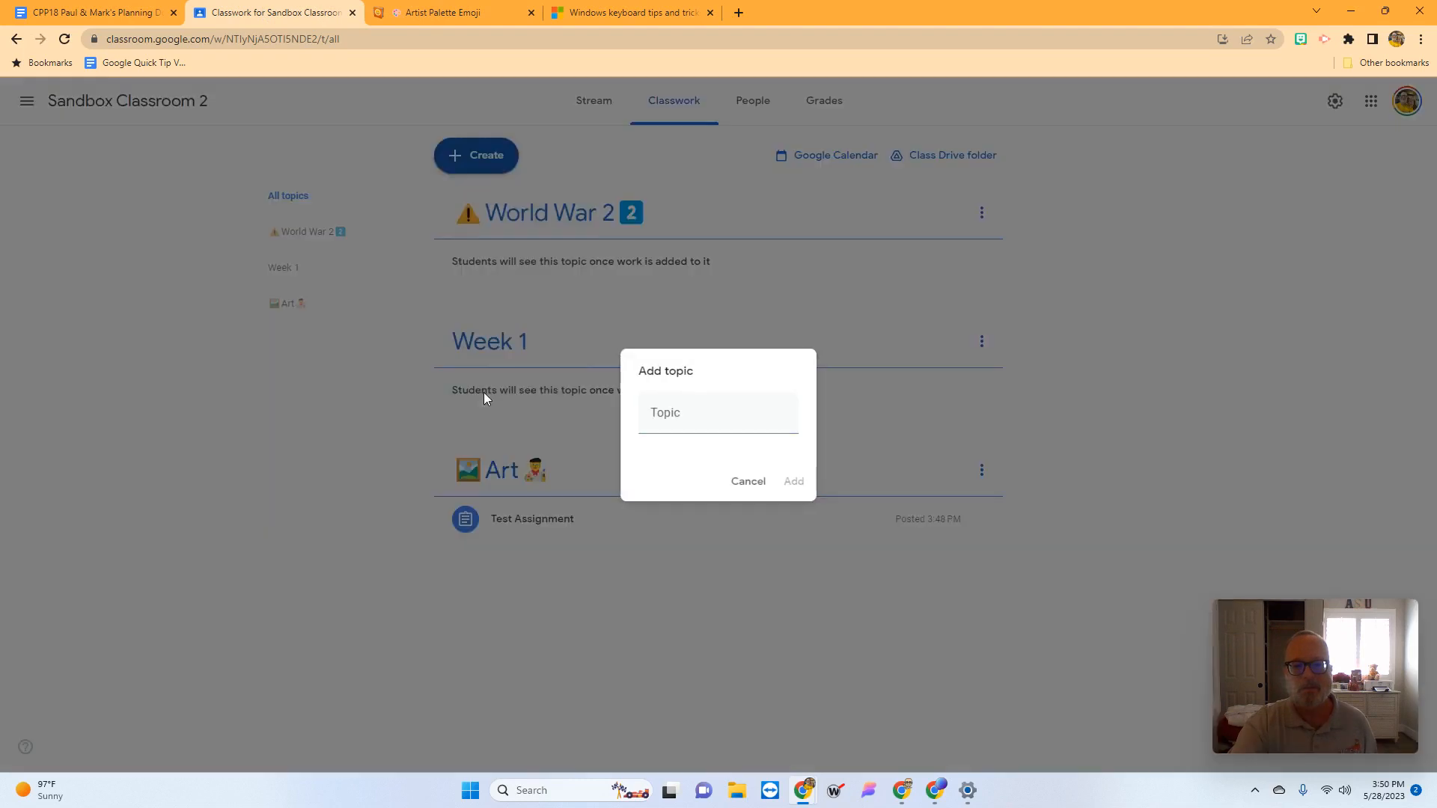
{"action": "left_click", "coordinate": [677, 417]}
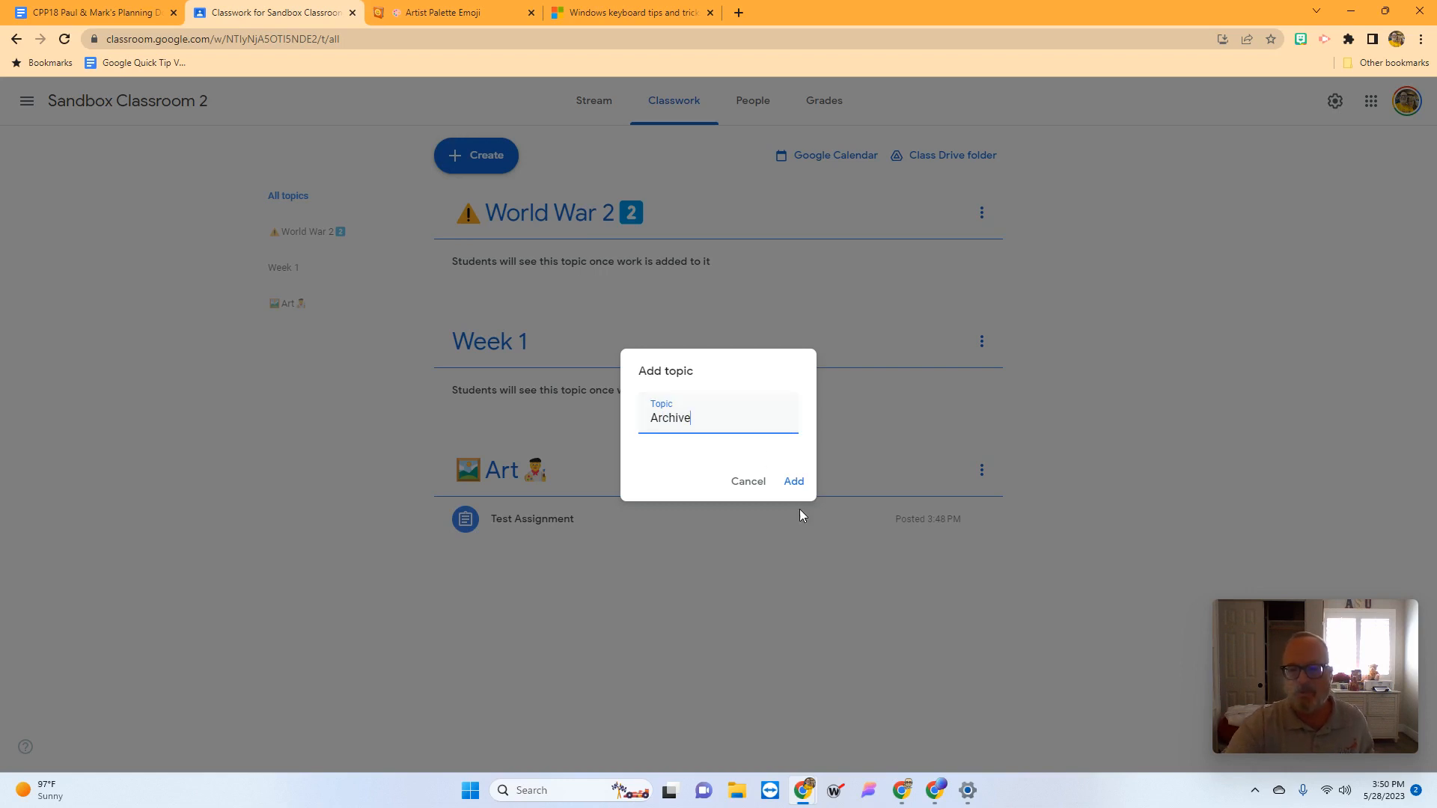
{"action": "left_click", "coordinate": [794, 483]}
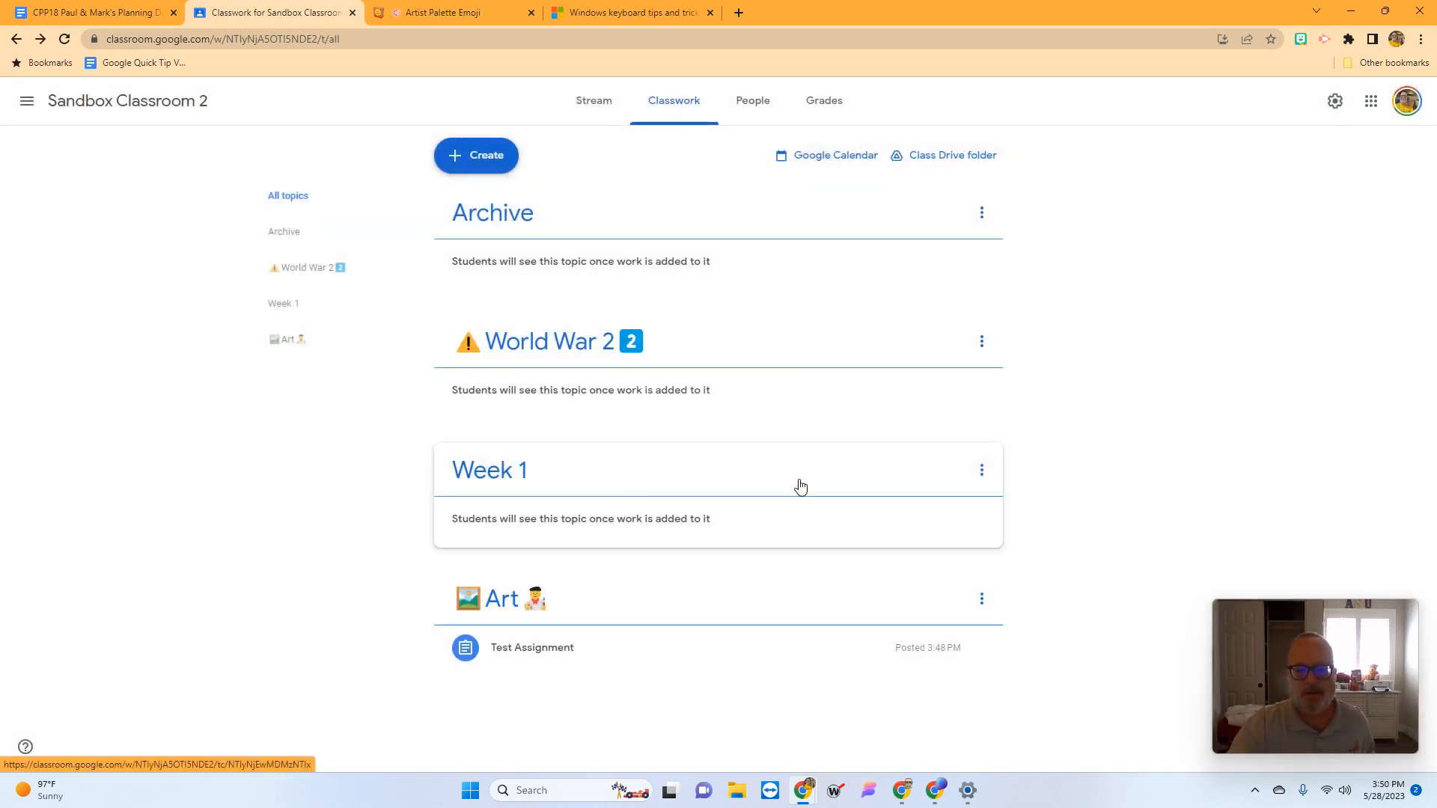
{"action": "left_click_drag", "start_coordinate": [539, 225], "coordinate": [528, 686]}
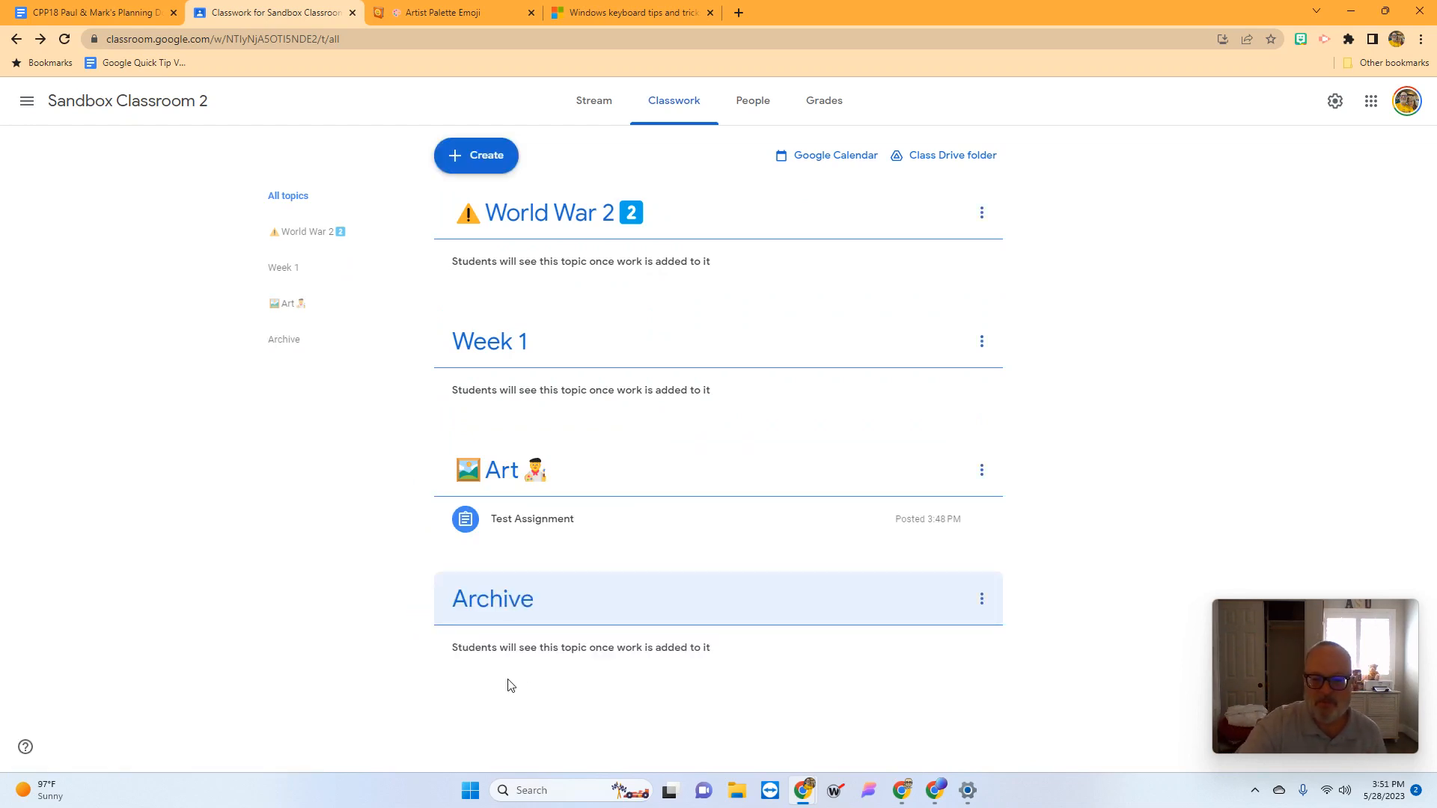
- Edit the Test Assignment under Art, change its topic to Archive and save it
{"action": "left_click", "coordinate": [569, 517]}
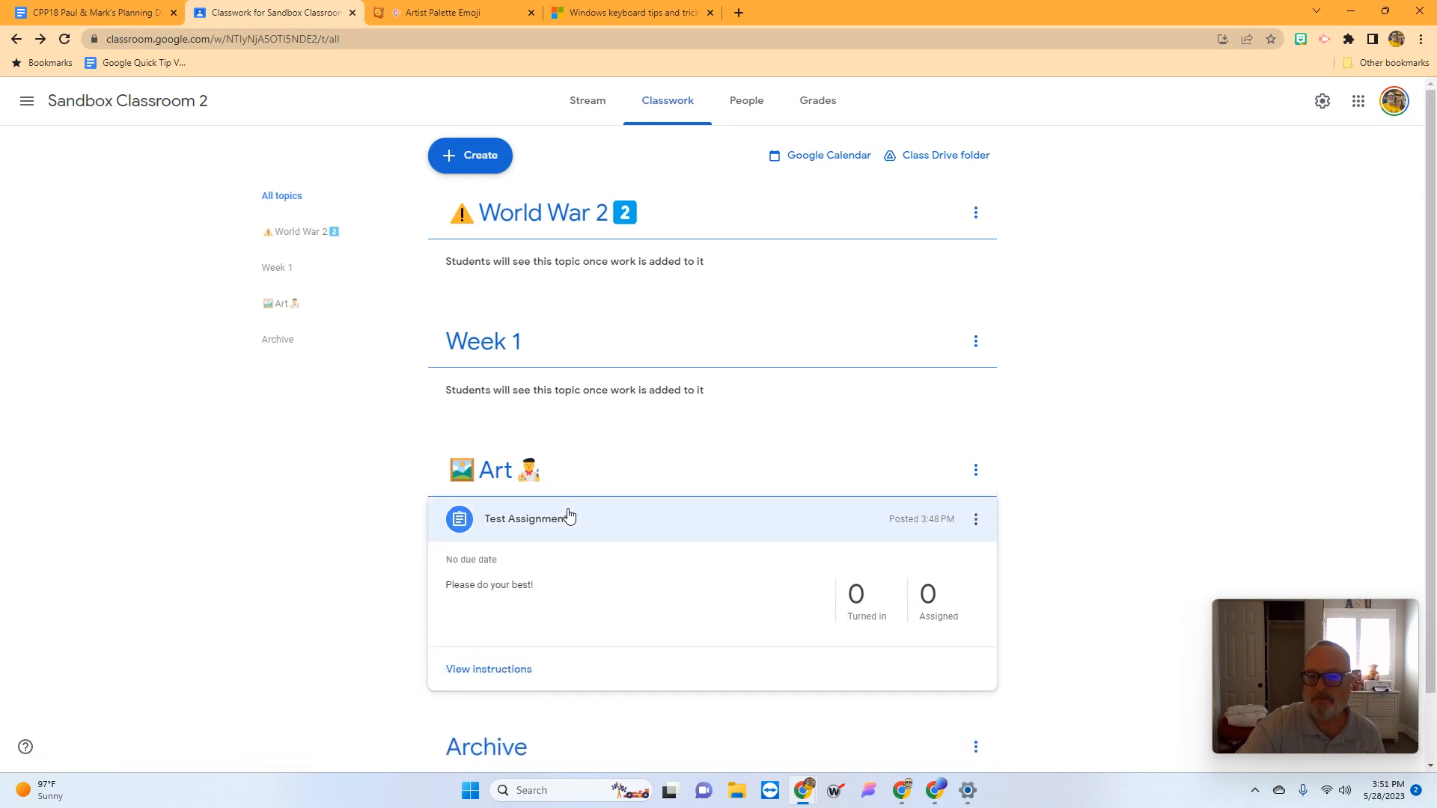
{"action": "left_click", "coordinate": [976, 472]}
{"action": "left_click", "coordinate": [1072, 514]}
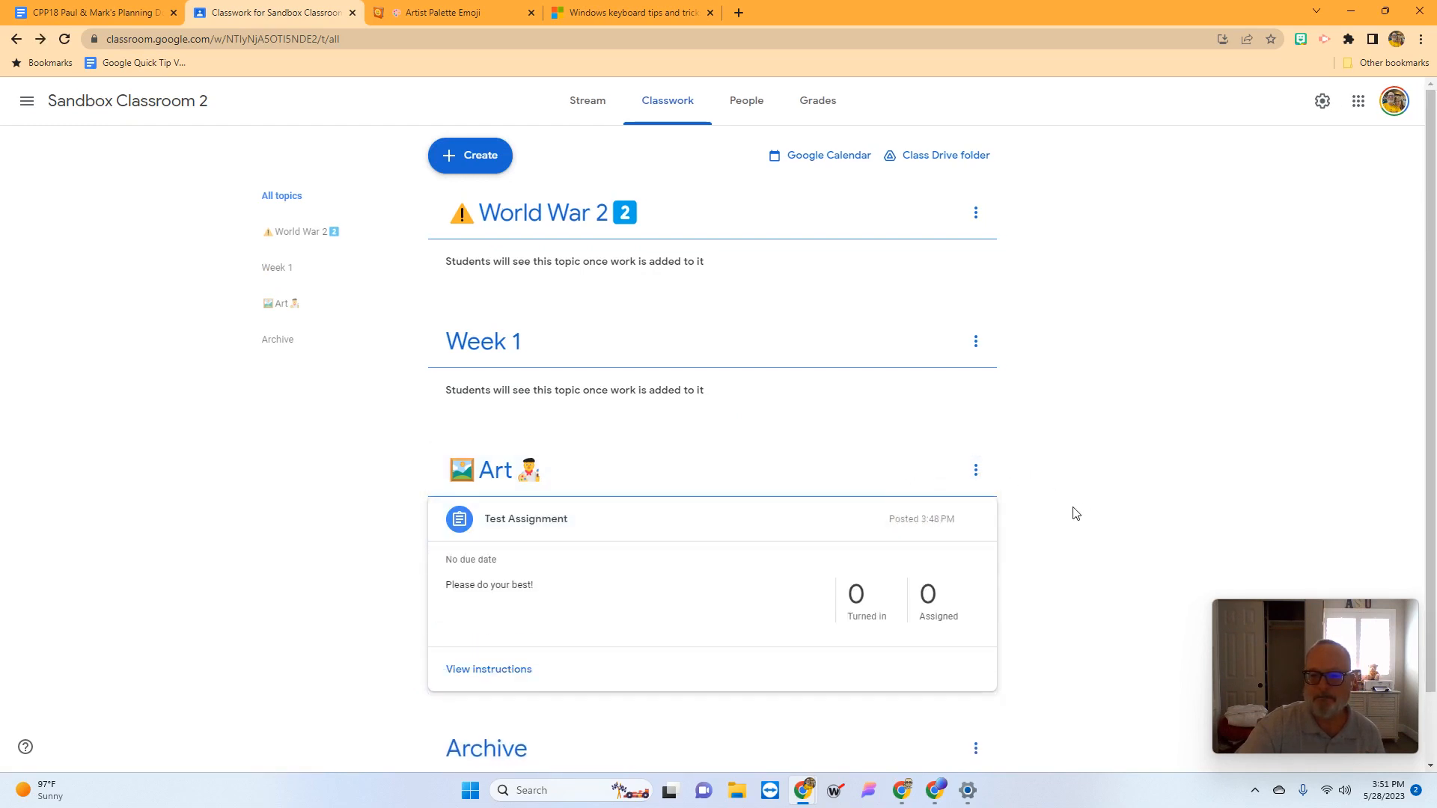
{"action": "left_click", "coordinate": [975, 518]}
{"action": "left_click", "coordinate": [957, 555]}
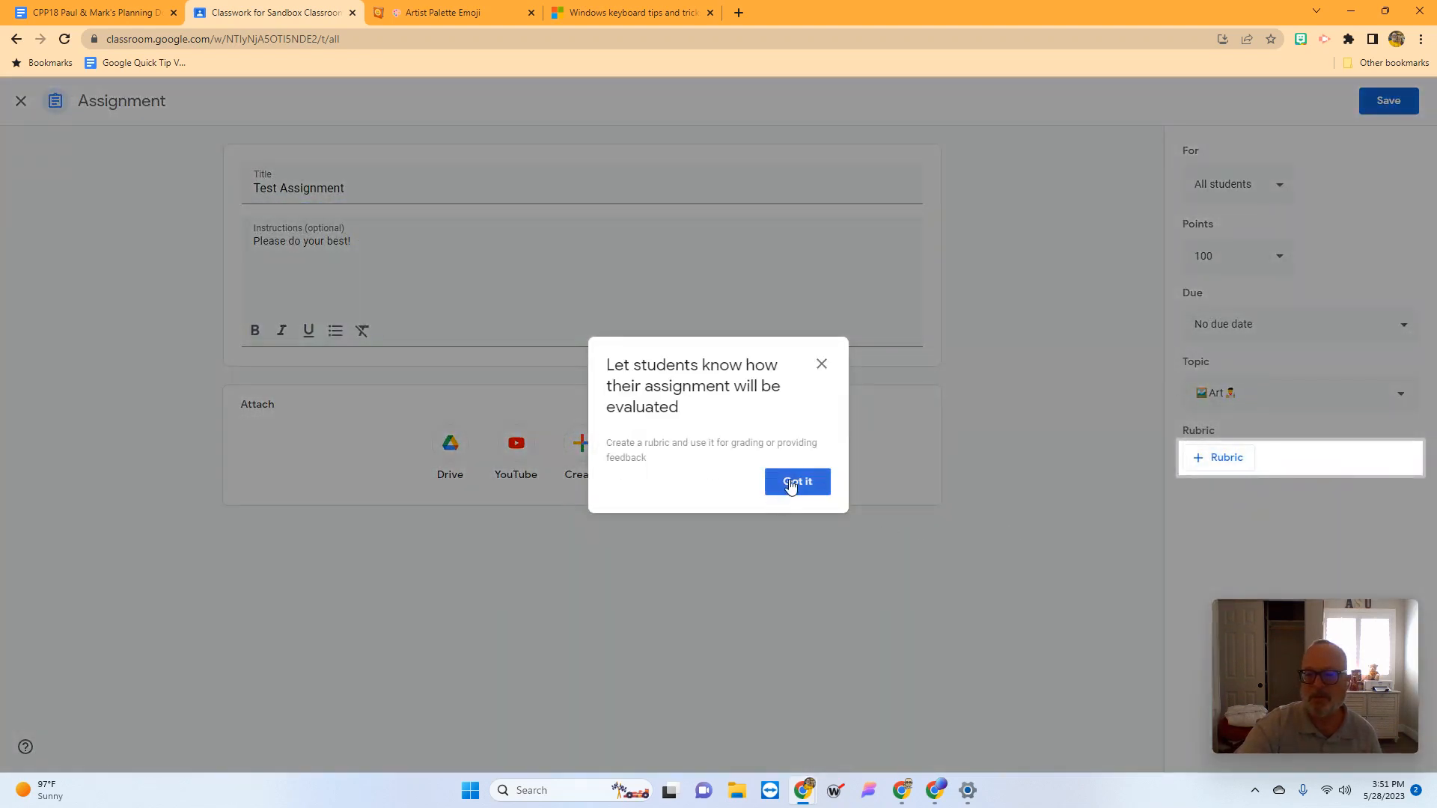
{"action": "left_click", "coordinate": [796, 481]}
{"action": "left_click", "coordinate": [1220, 399]}
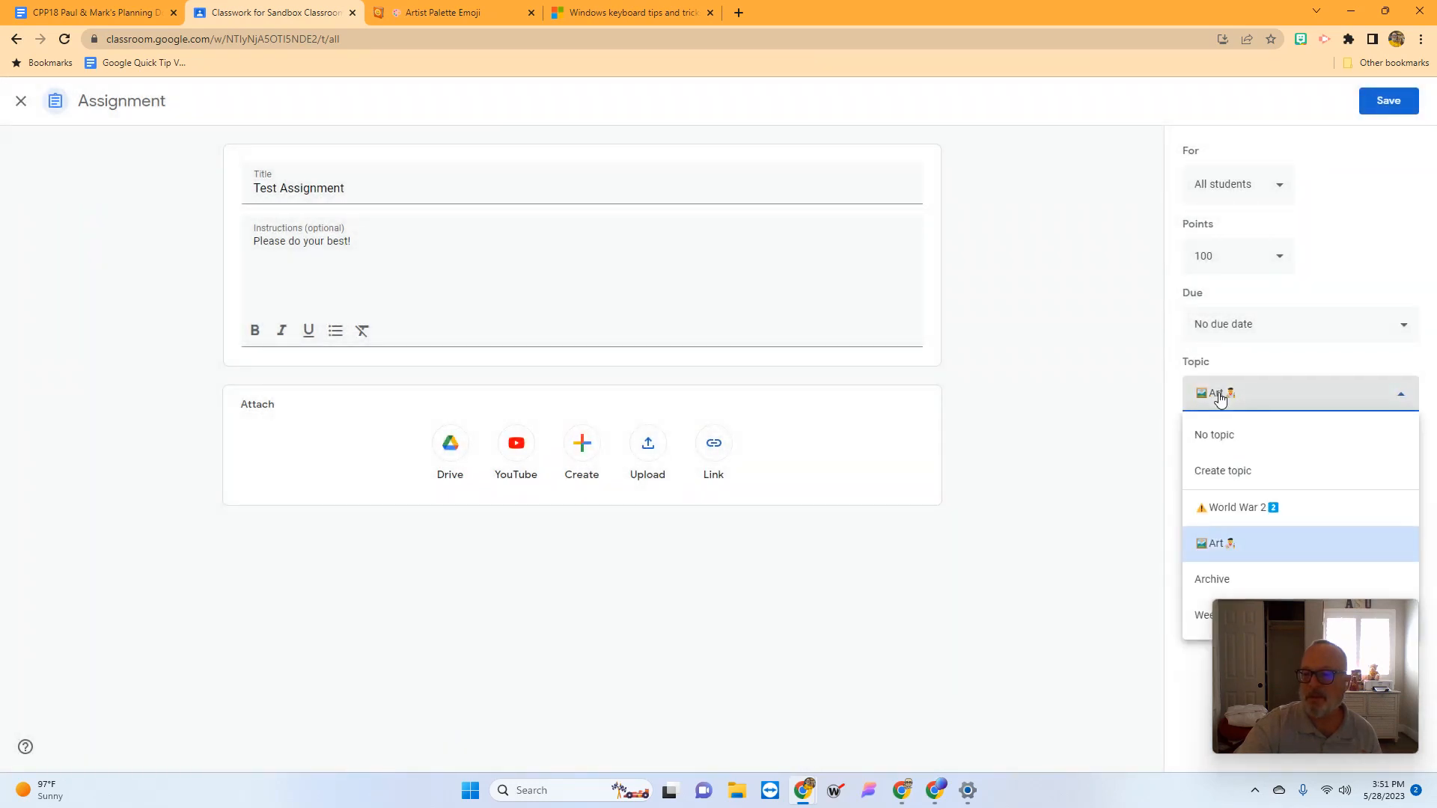
{"action": "left_click", "coordinate": [1206, 581]}
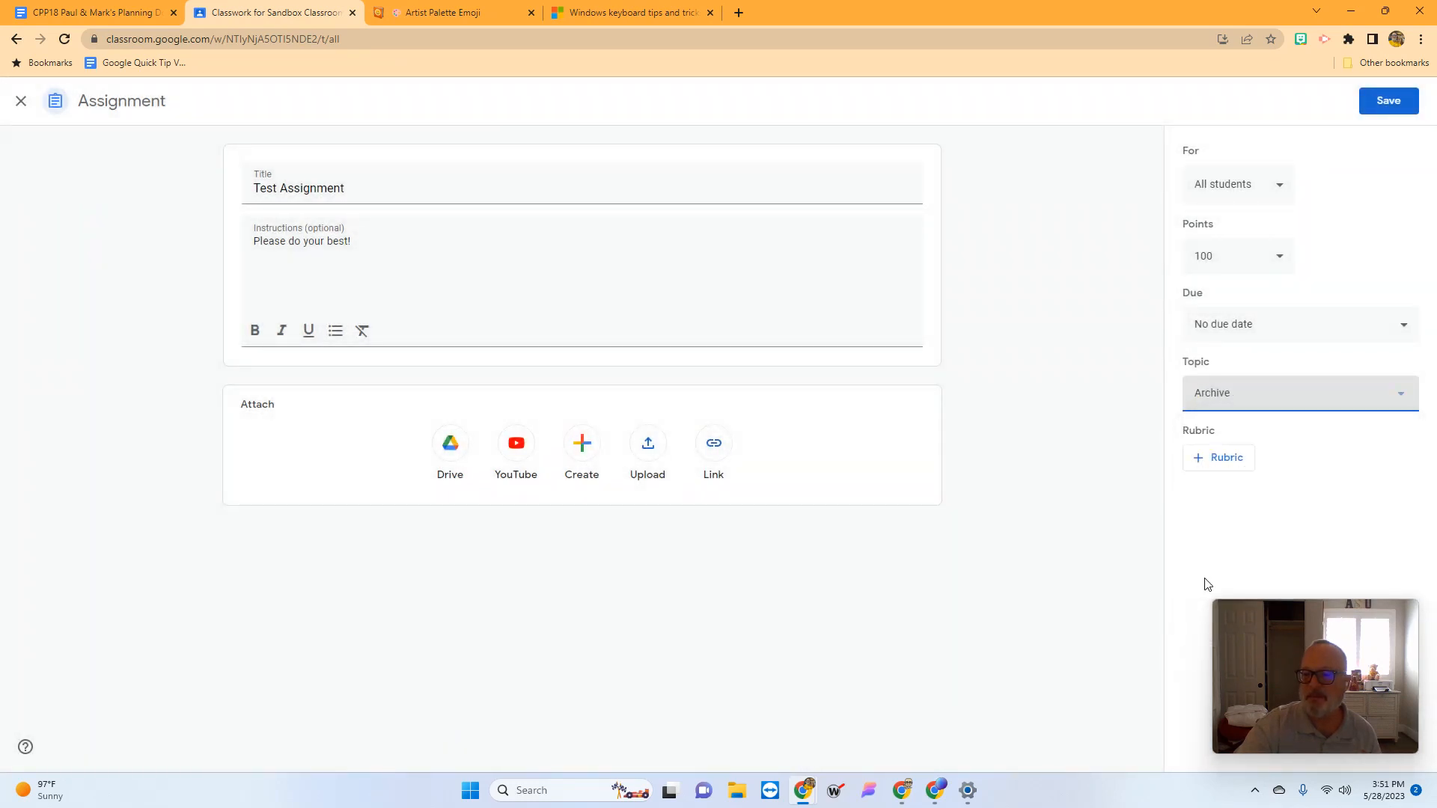
{"action": "left_click", "coordinate": [1399, 102]}
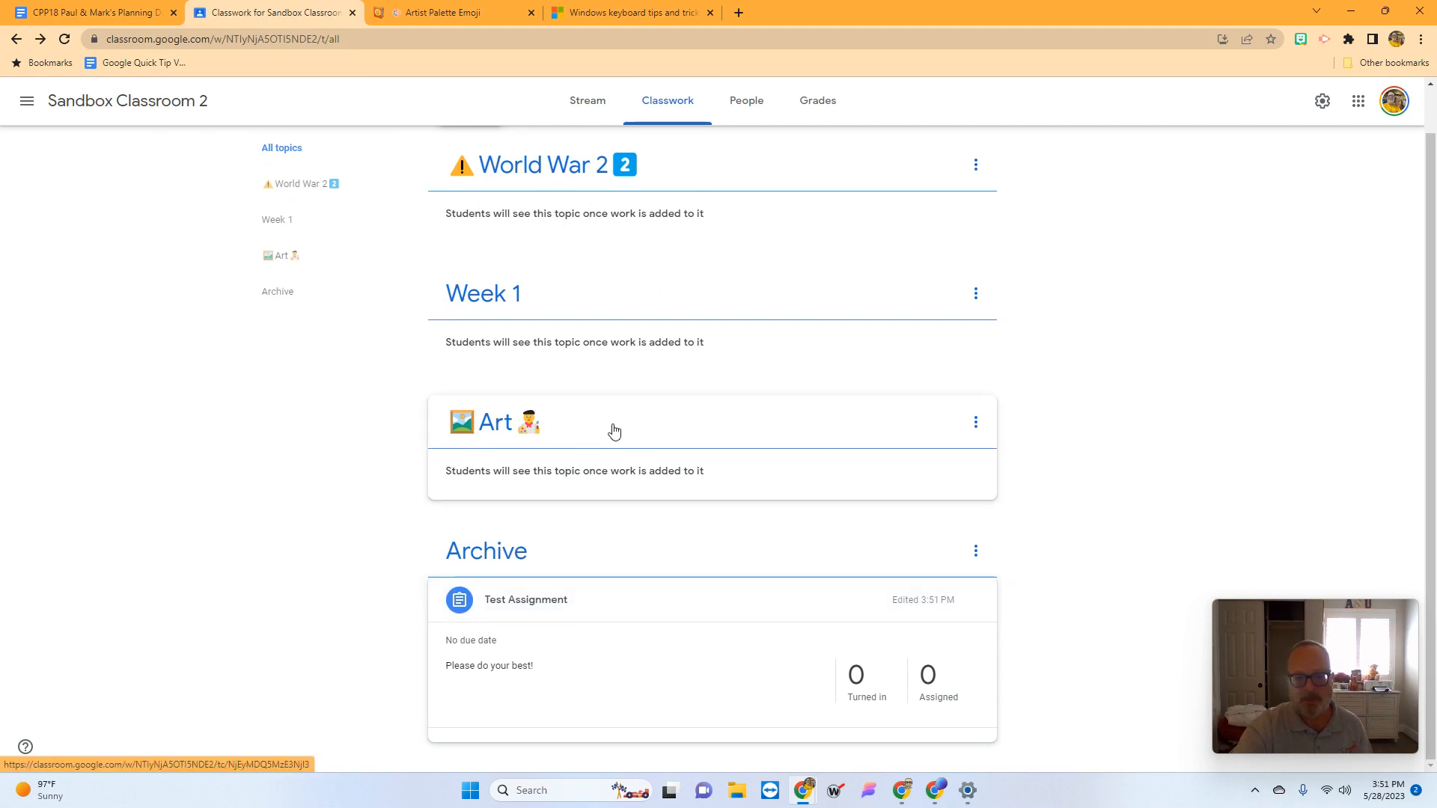
- Reorder the classwork topics so that Week 1 comes first, followed by World War 2 and Art
{"action": "left_click_drag", "start_coordinate": [613, 432], "coordinate": [641, 295]}
{"action": "left_click_drag", "start_coordinate": [545, 452], "coordinate": [555, 214]}
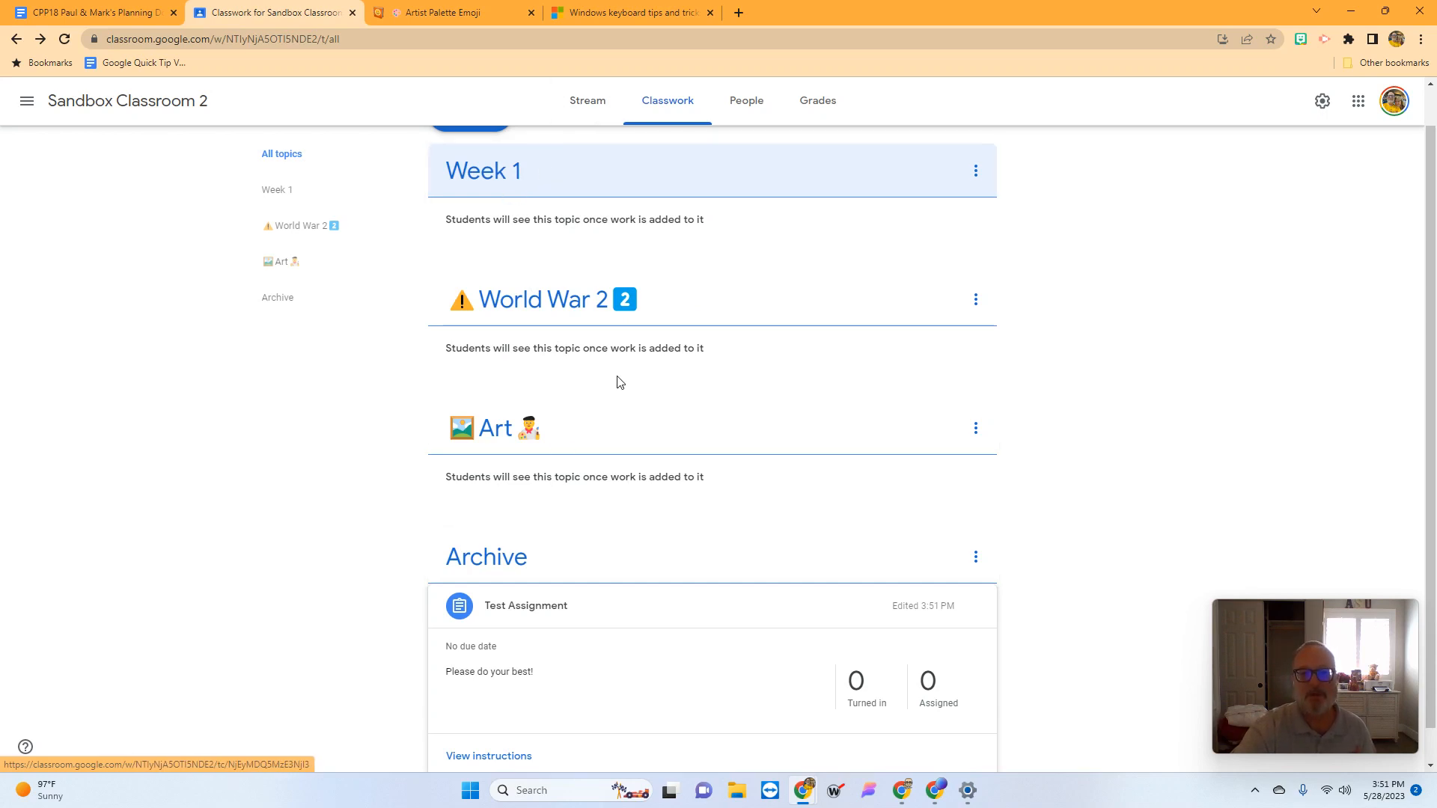
{"action": "scroll", "coordinate": [601, 371], "scroll_direction": "up", "scroll_amount": 1}
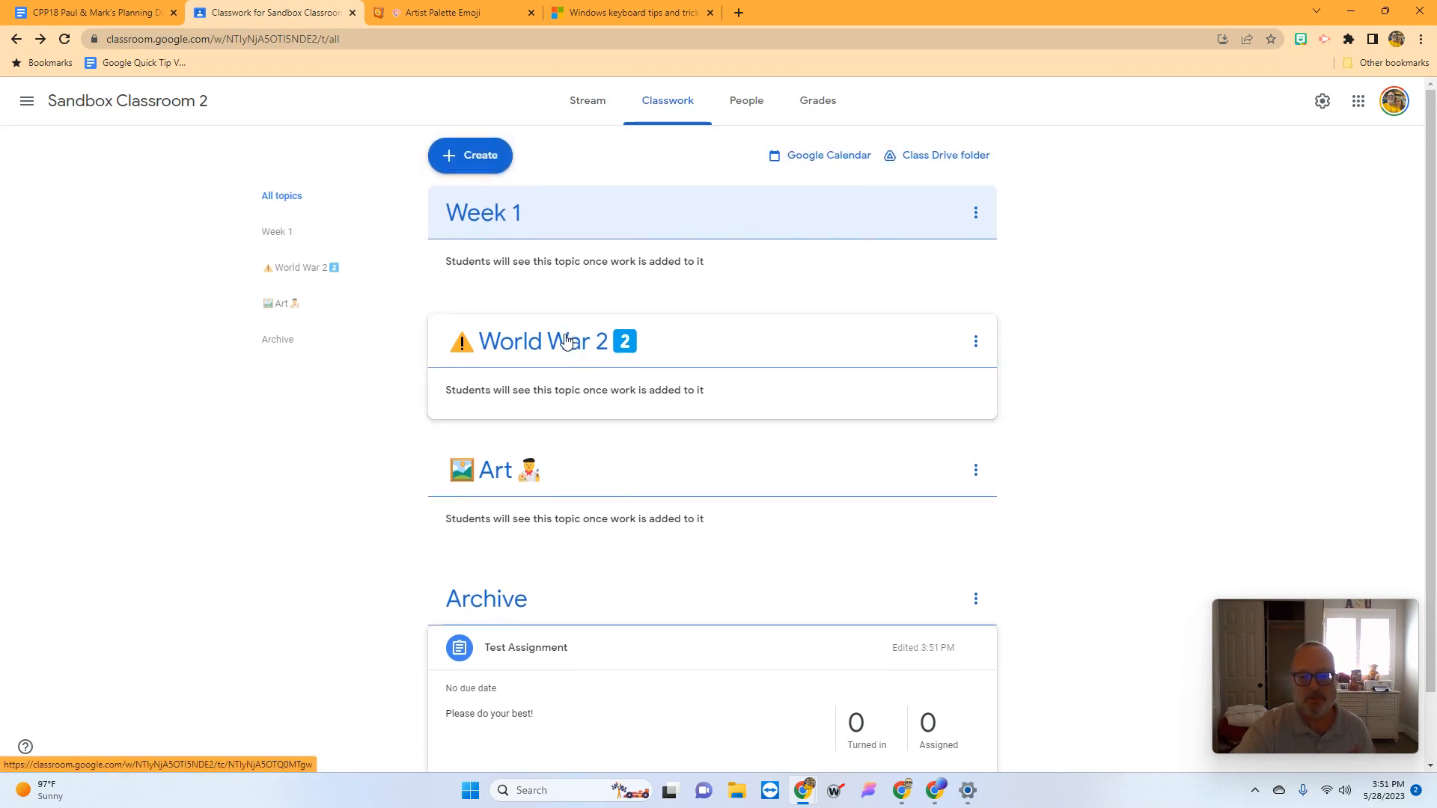
{"action": "scroll", "coordinate": [715, 487], "scroll_direction": "down", "scroll_amount": 1}
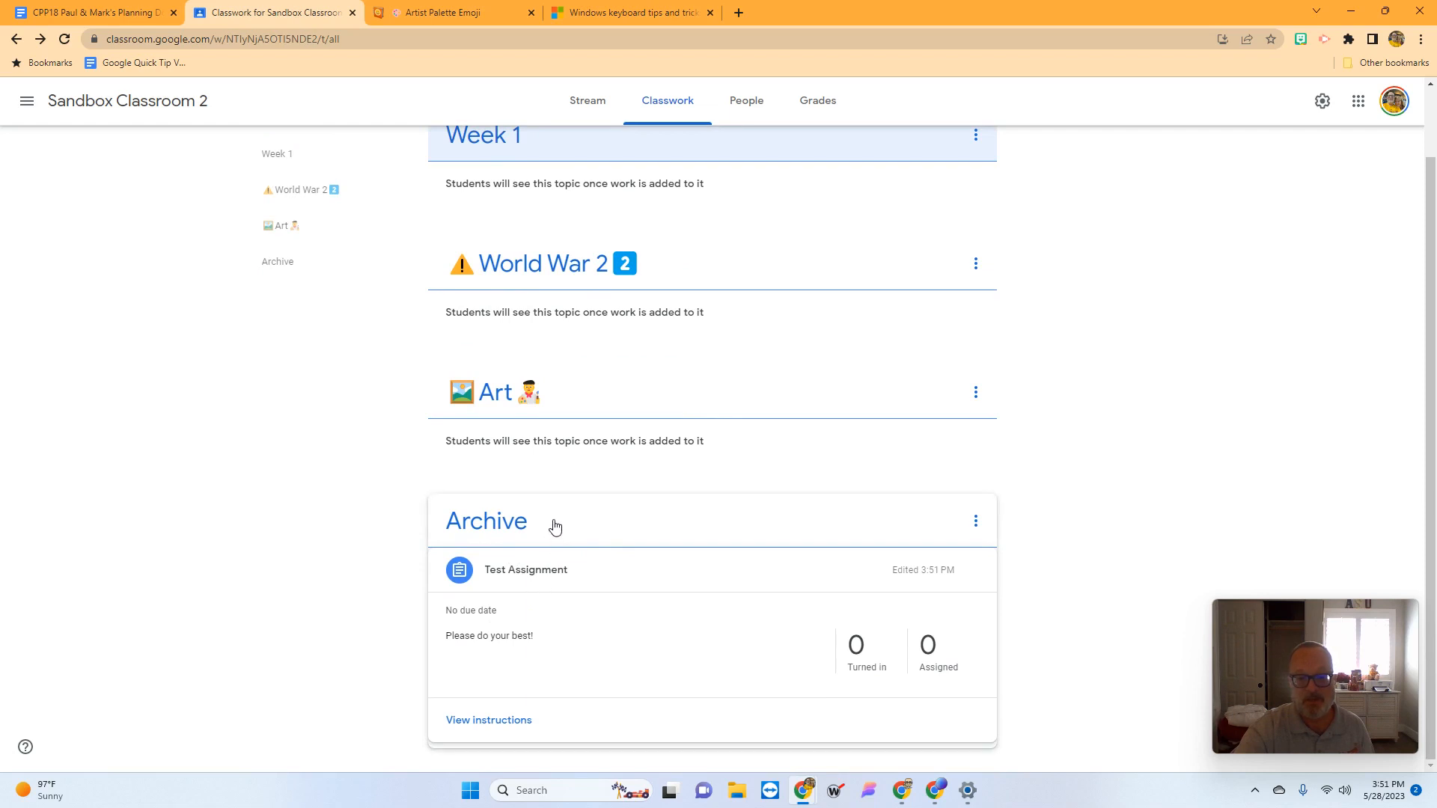
{"action": "scroll", "coordinate": [552, 524], "scroll_direction": "up", "scroll_amount": 1}
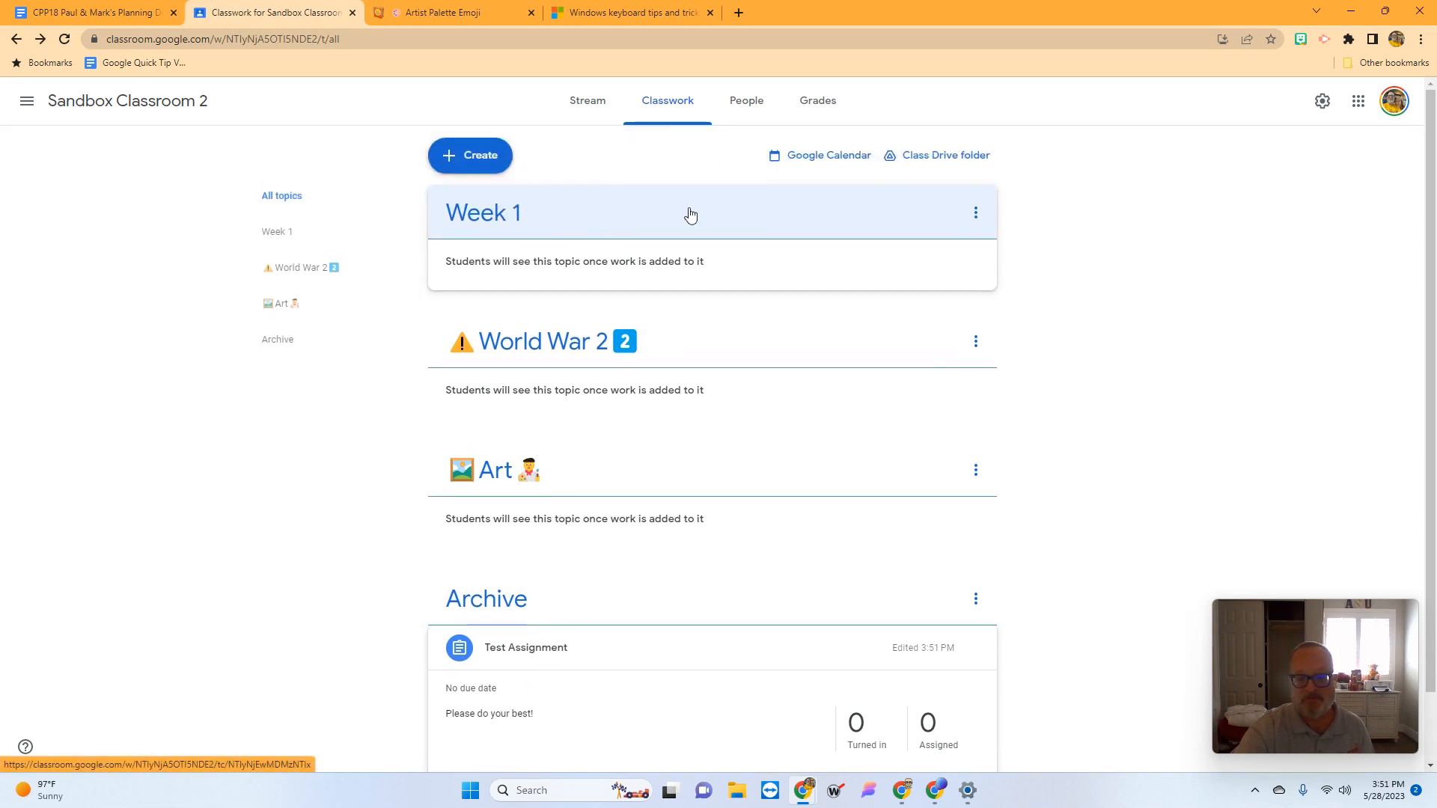